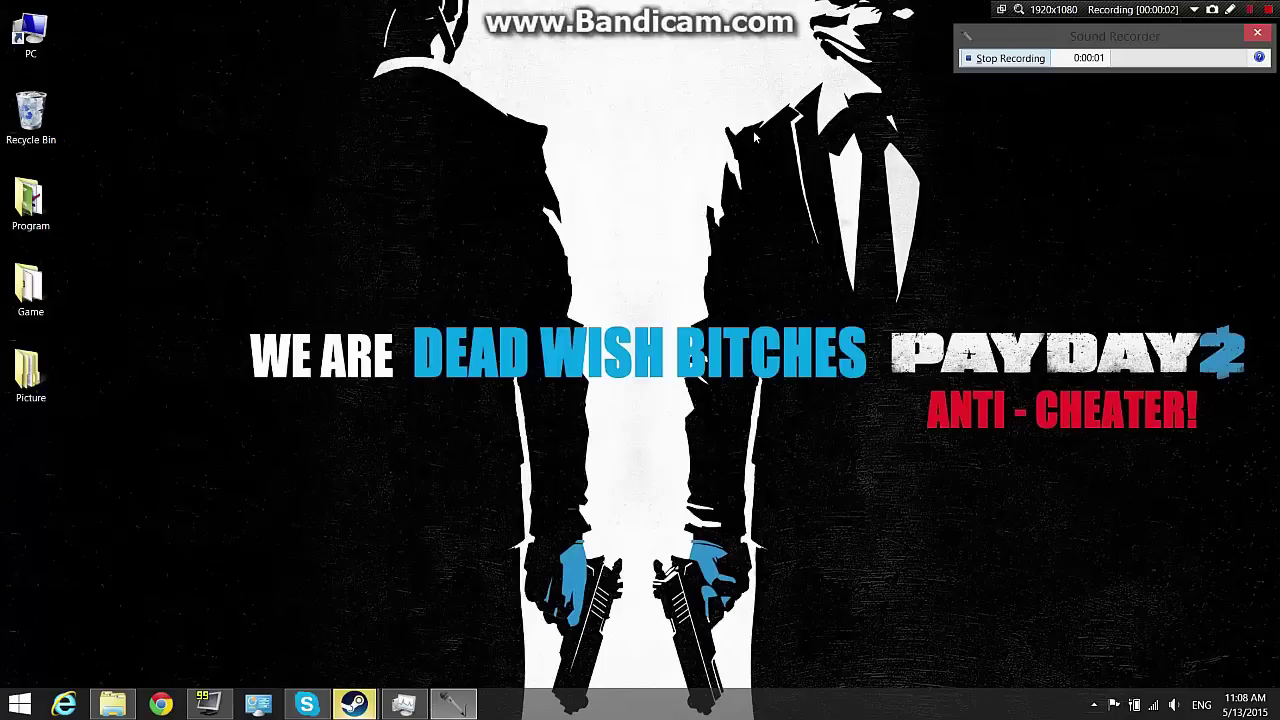
# Step: Open the PD2mod folder on the Game2 (E:) drive, select 864_Small Drill Colour Pack.rar and restore the folder window to a smaller size
pyautogui.doubleClick(31, 35)
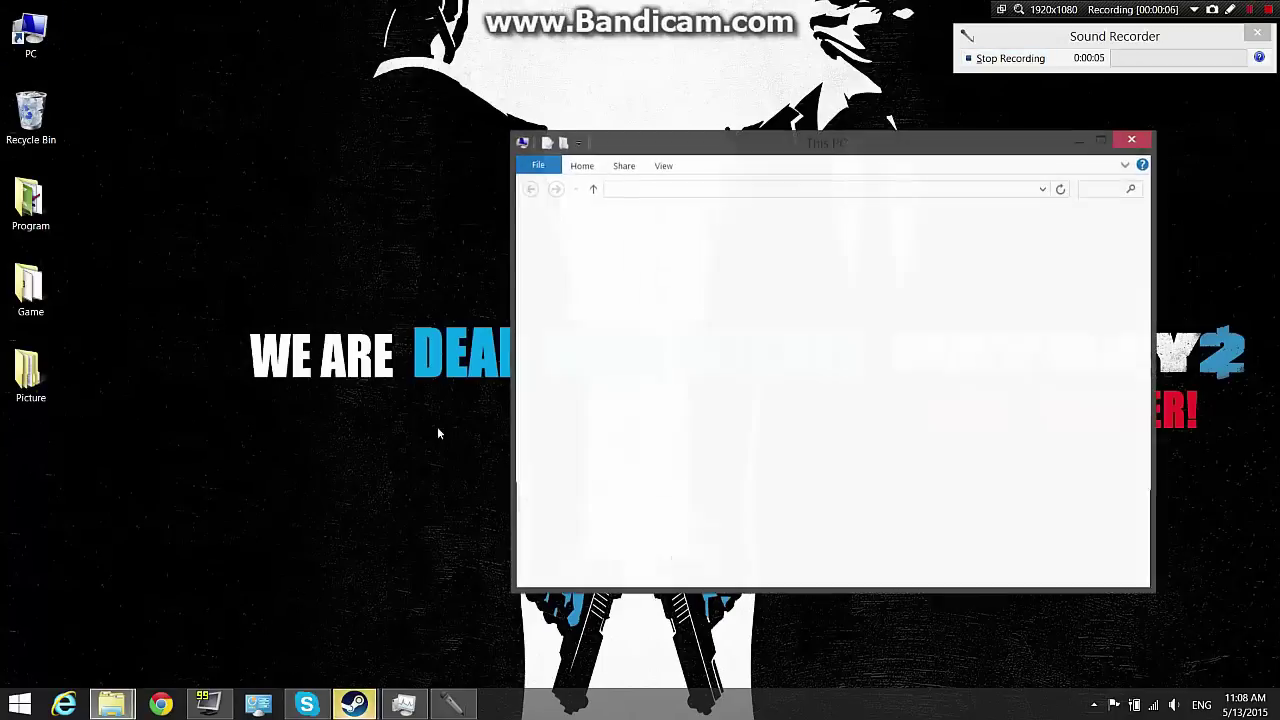
pyautogui.click(1104, 141)
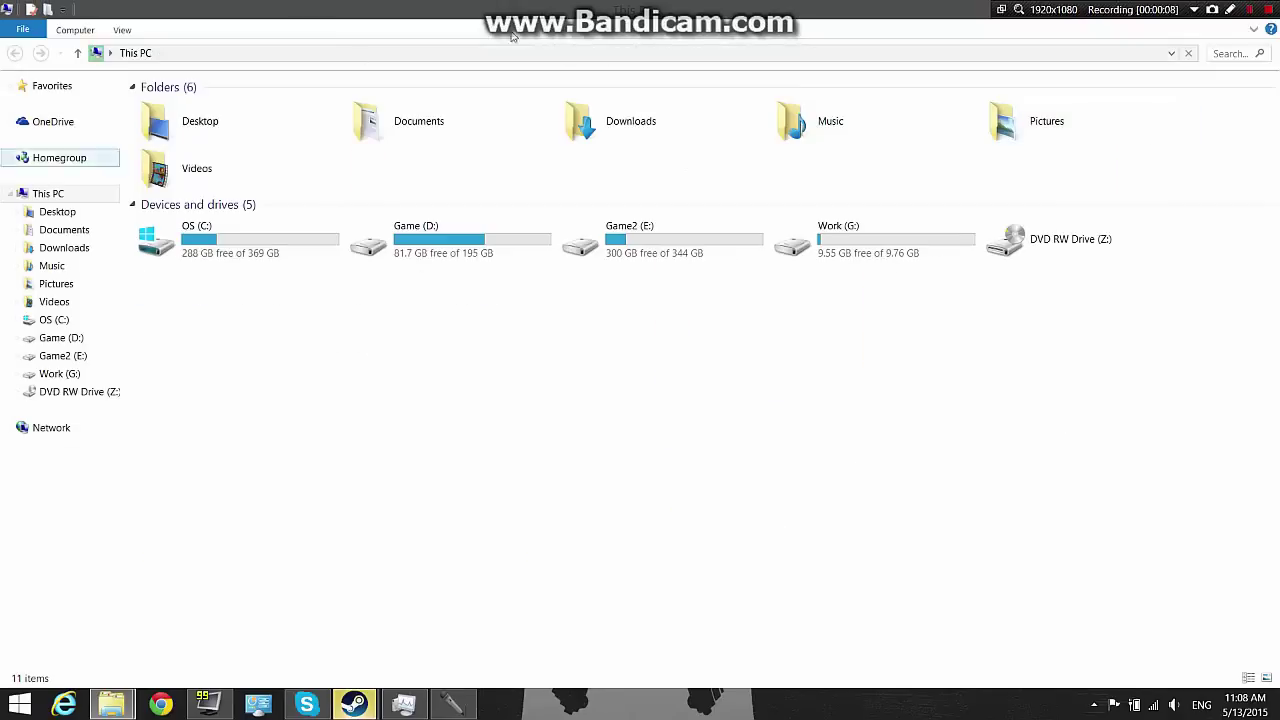
pyautogui.doubleClick(207, 250)
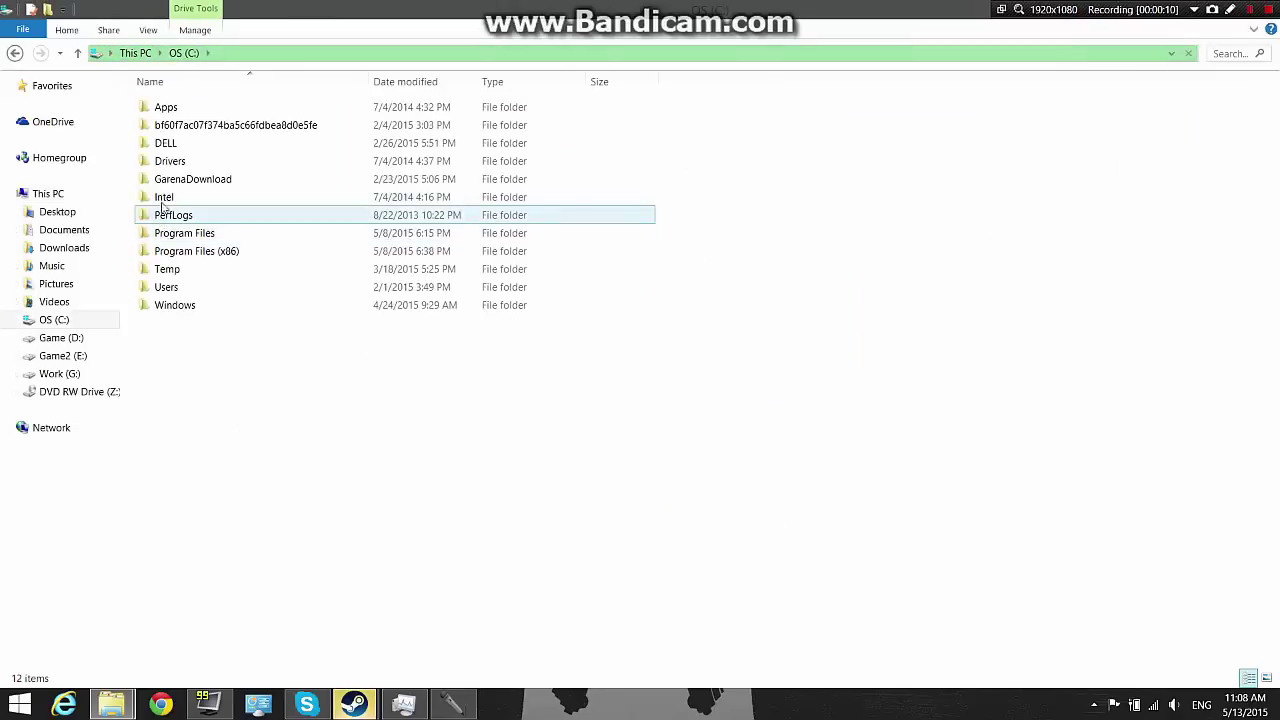
pyautogui.click(56, 252)
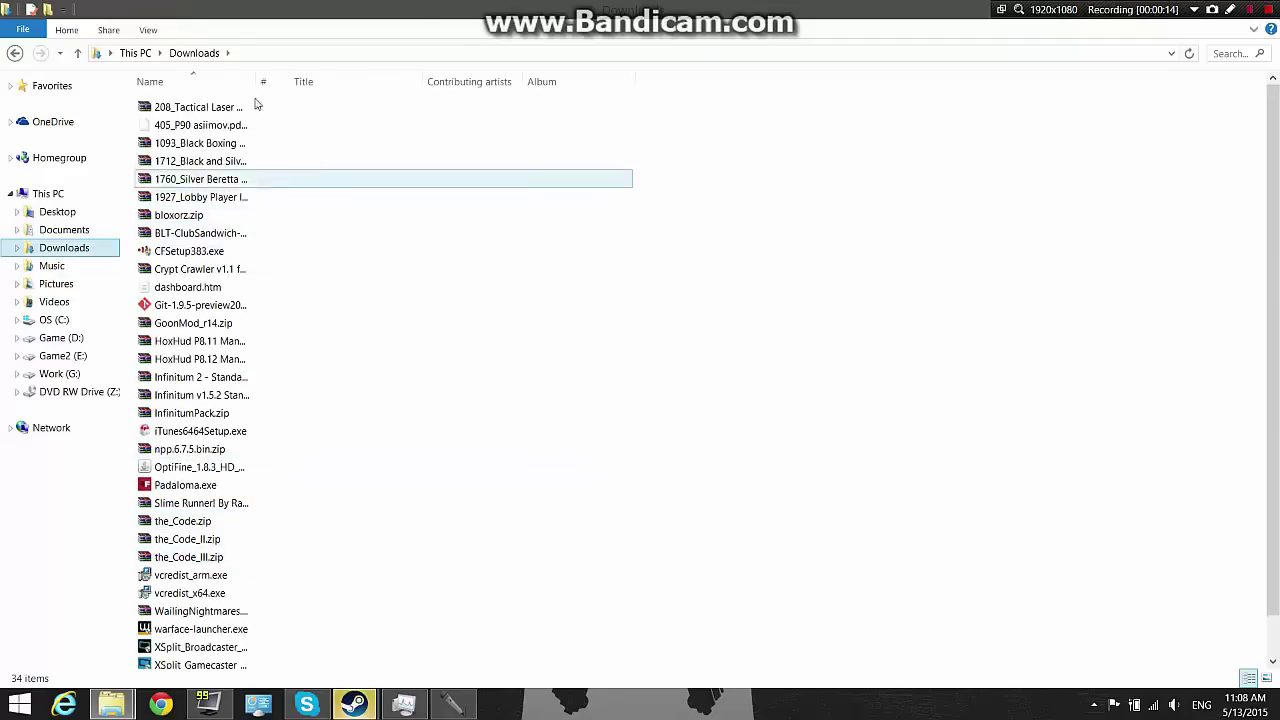
pyautogui.click(60, 358)
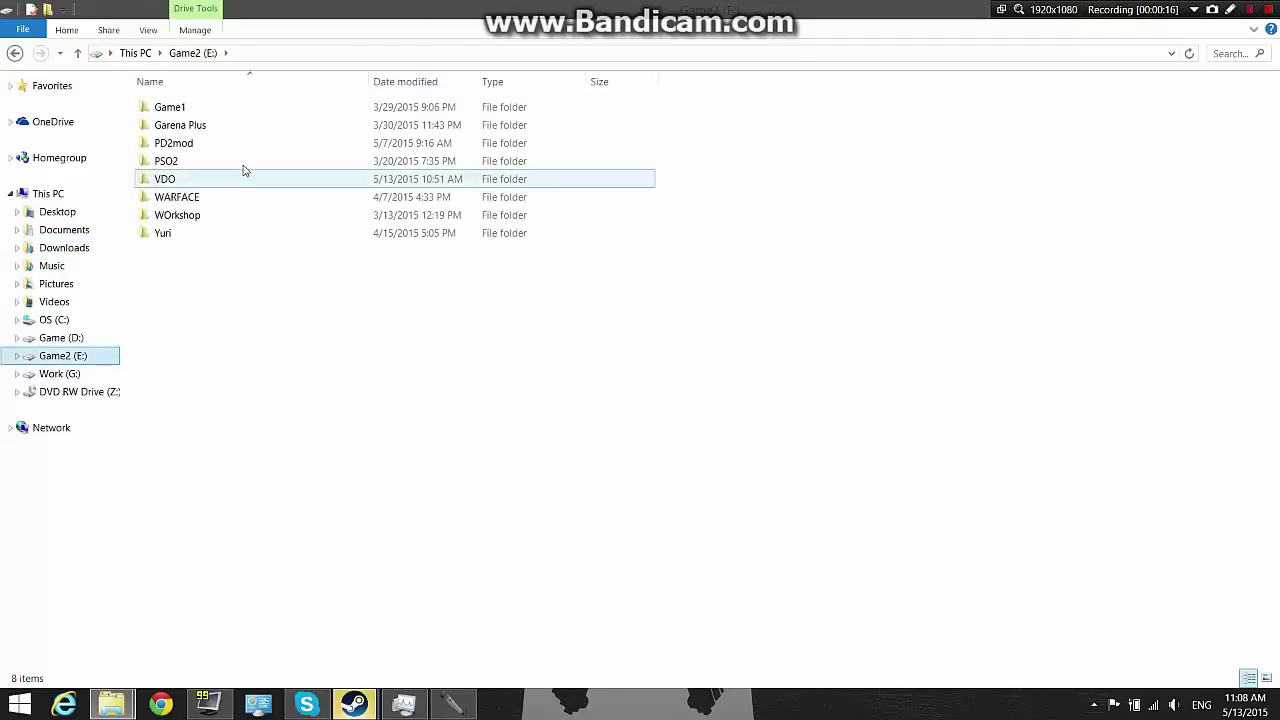
pyautogui.doubleClick(285, 145)
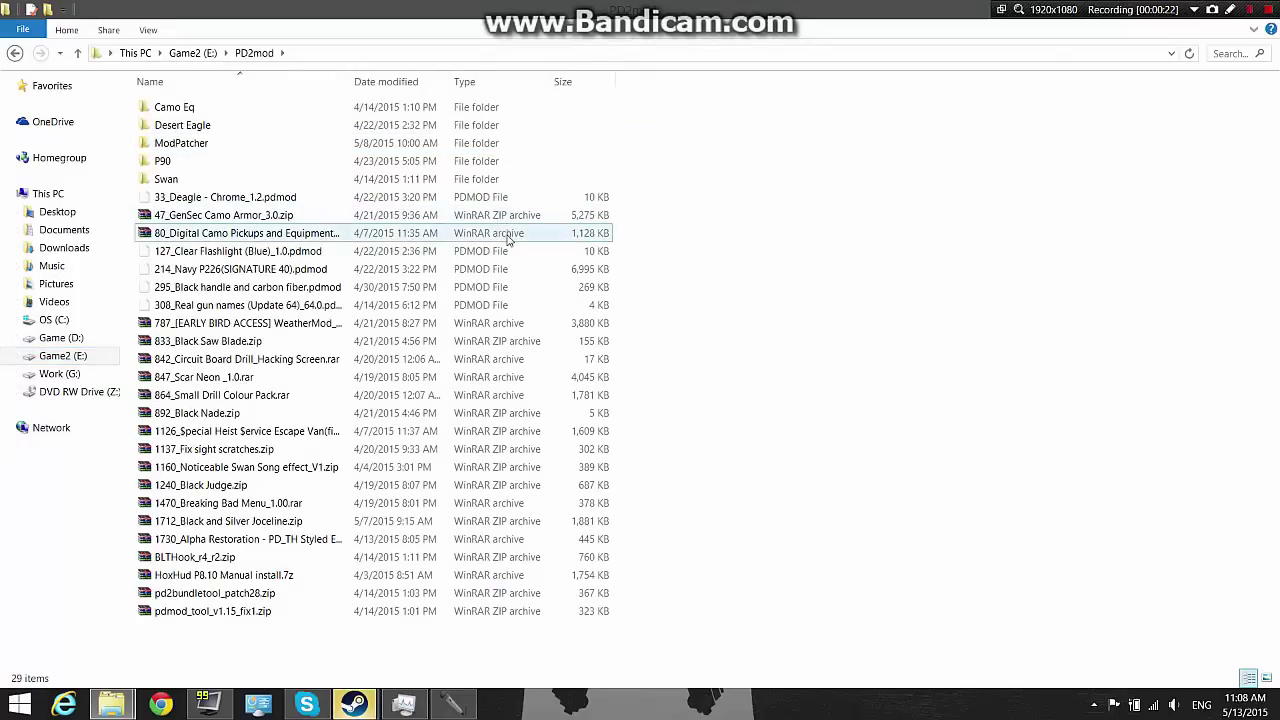
pyautogui.click(490, 397)
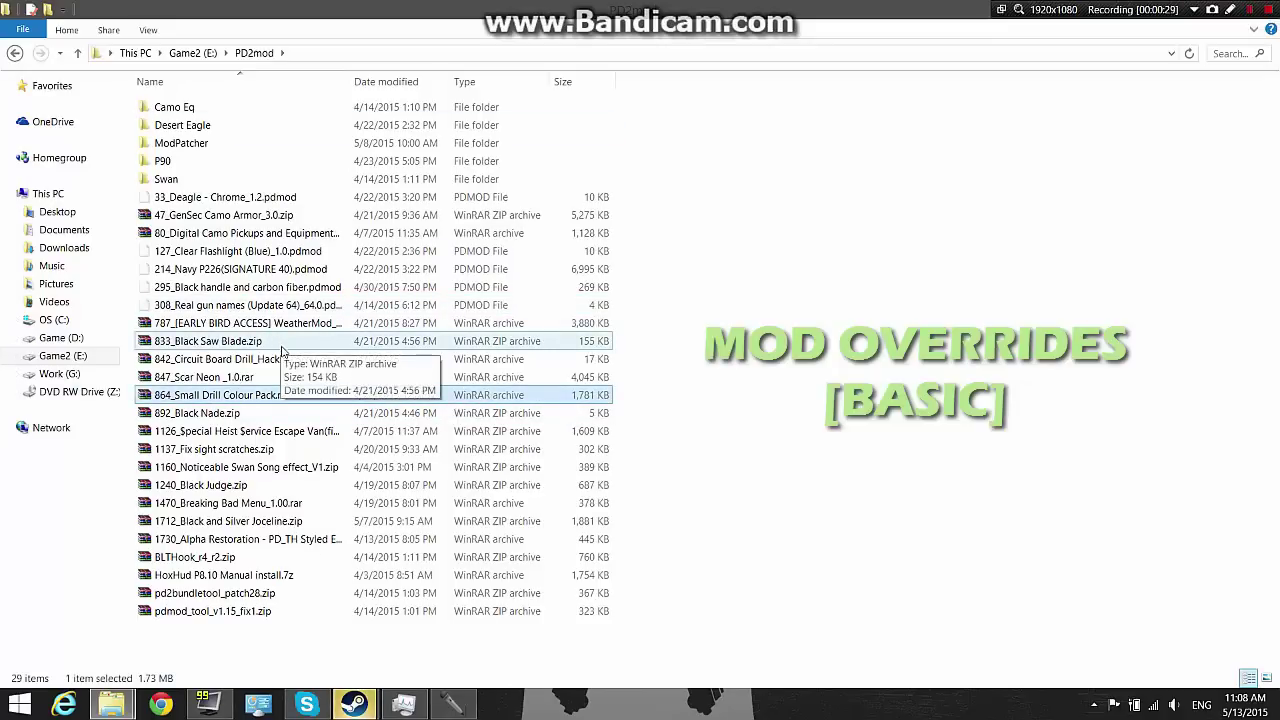
pyautogui.moveTo(705, 12); pyautogui.dragTo(955, 243)
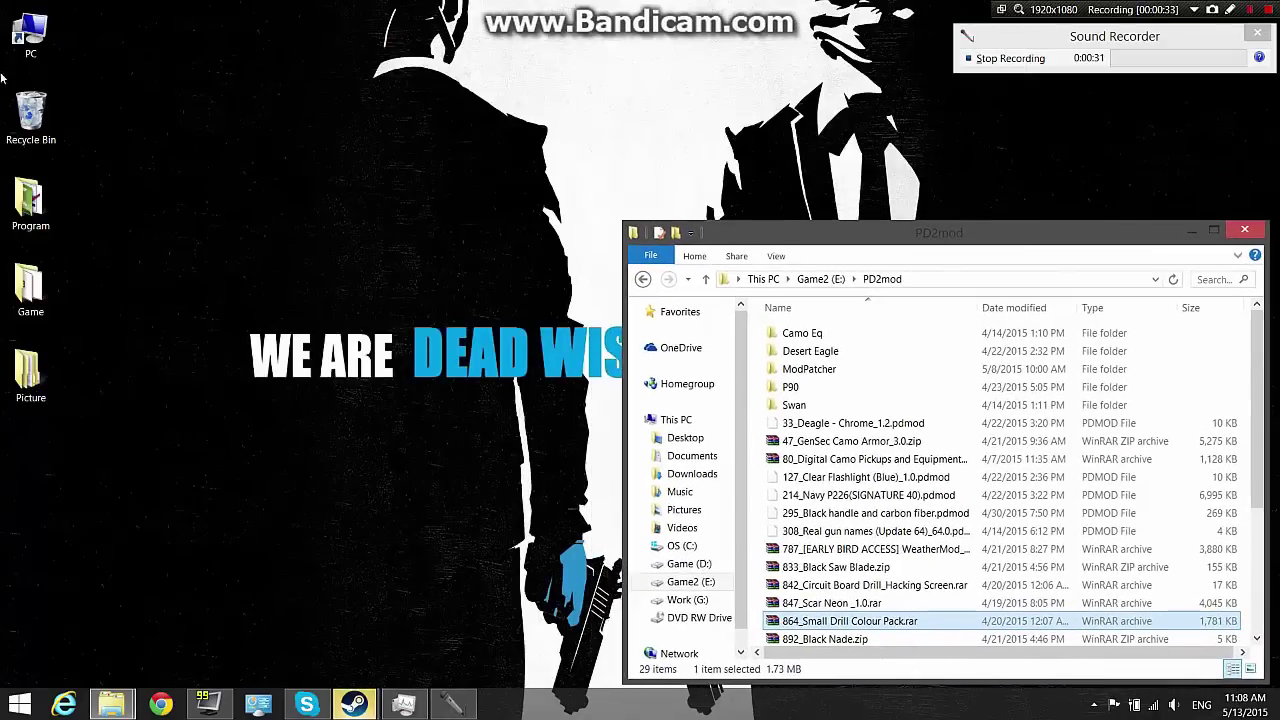
# Step: Open a second, maximized file window at D:\Steam\steamapps\common\PAYDAY 2\assets\mod_overrides
pyautogui.doubleClick(31, 35)
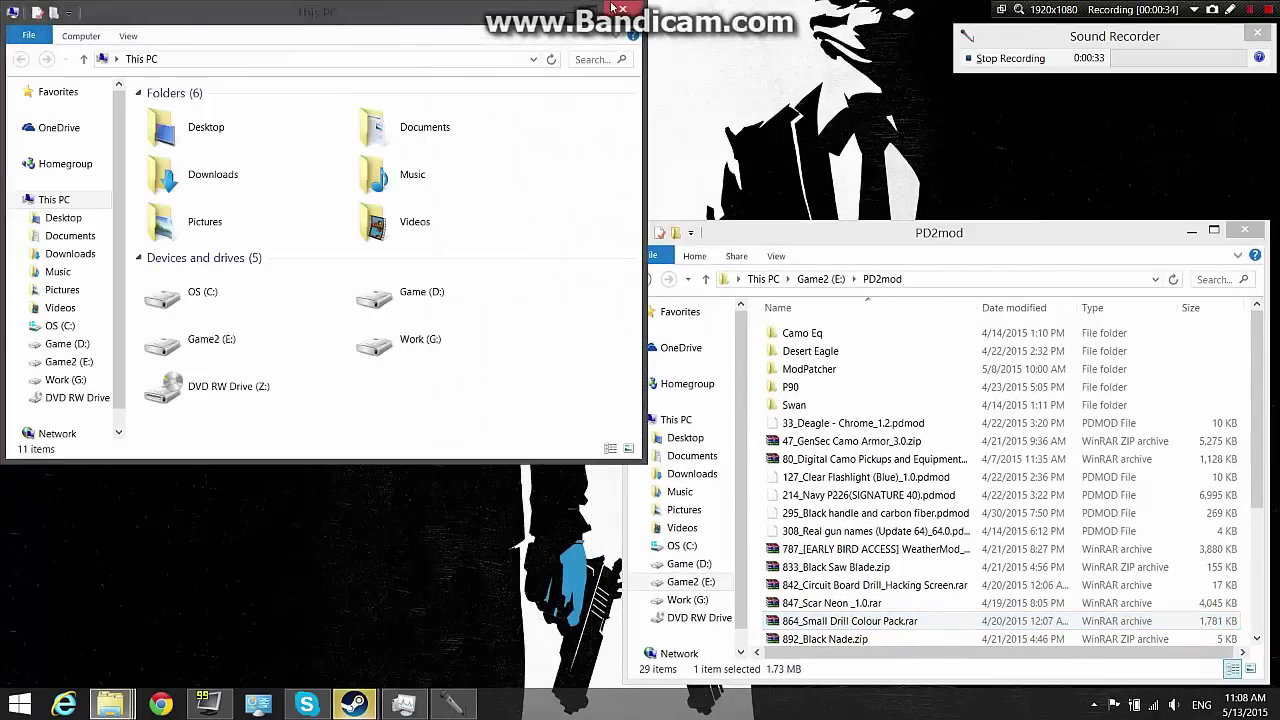
pyautogui.press('super+Up')
pyautogui.doubleClick(454, 262)
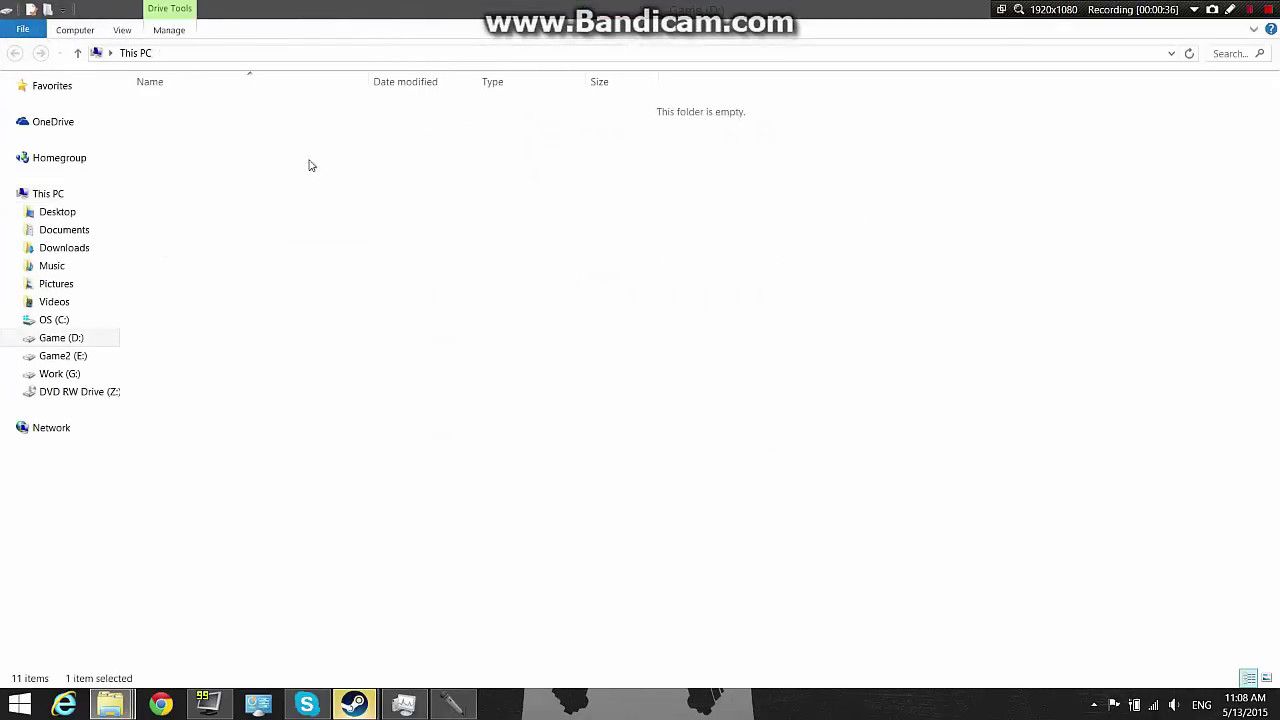
pyautogui.doubleClick(186, 165)
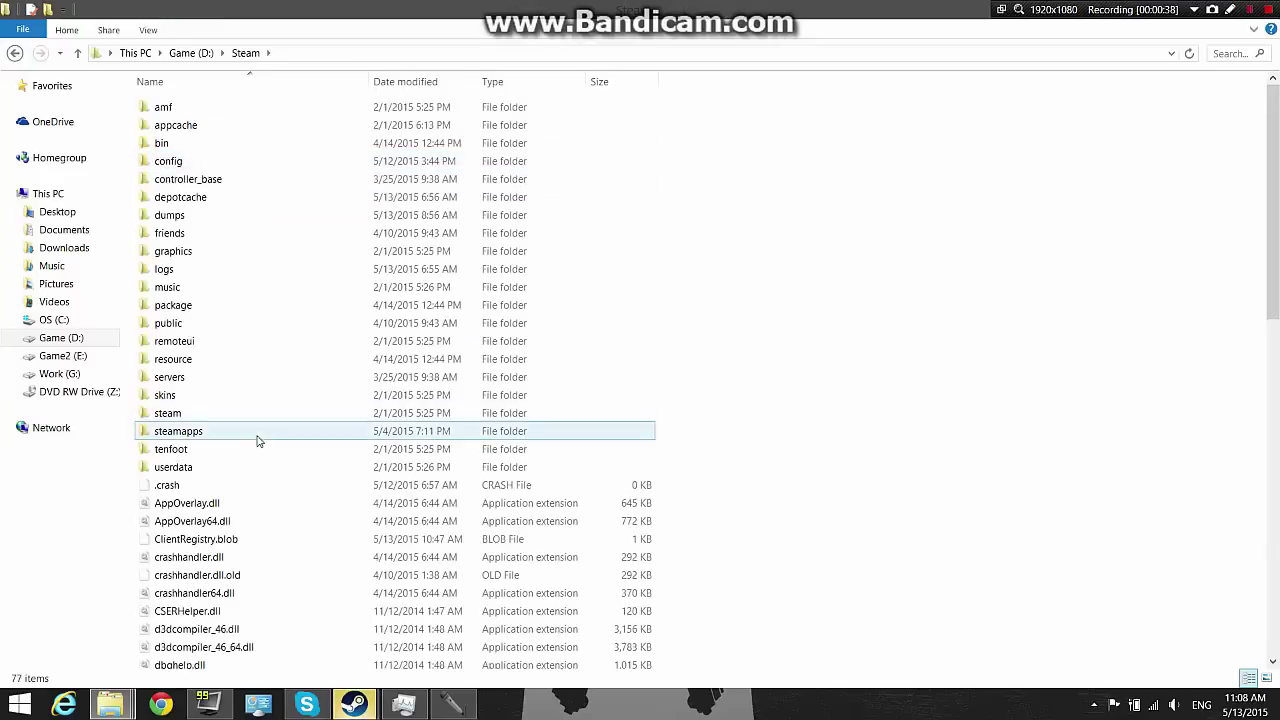
pyautogui.doubleClick(254, 437)
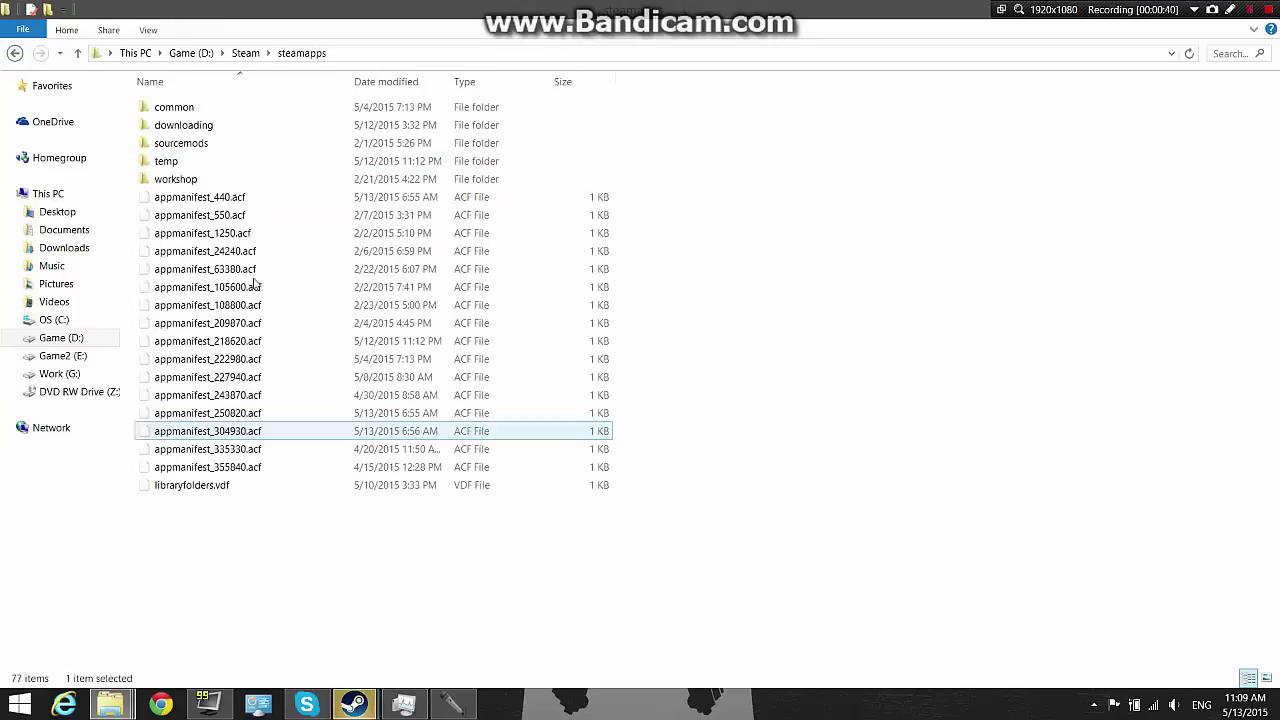
pyautogui.doubleClick(279, 110)
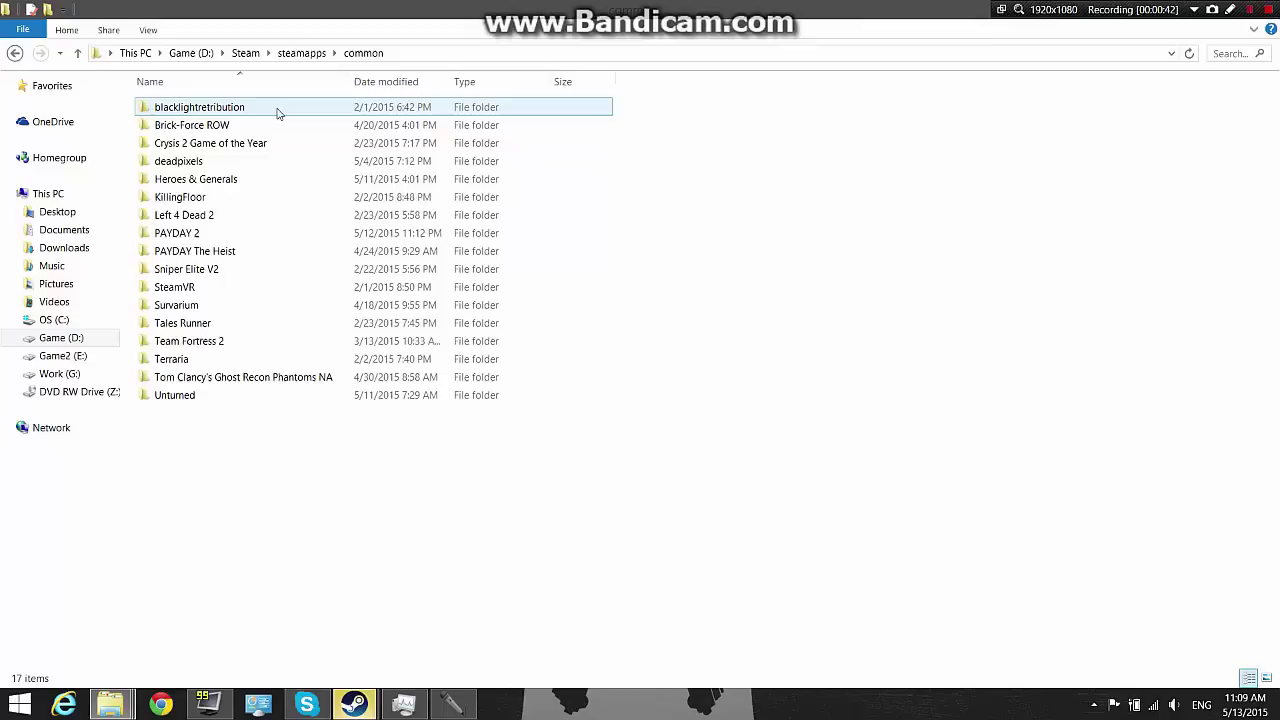
pyautogui.doubleClick(280, 233)
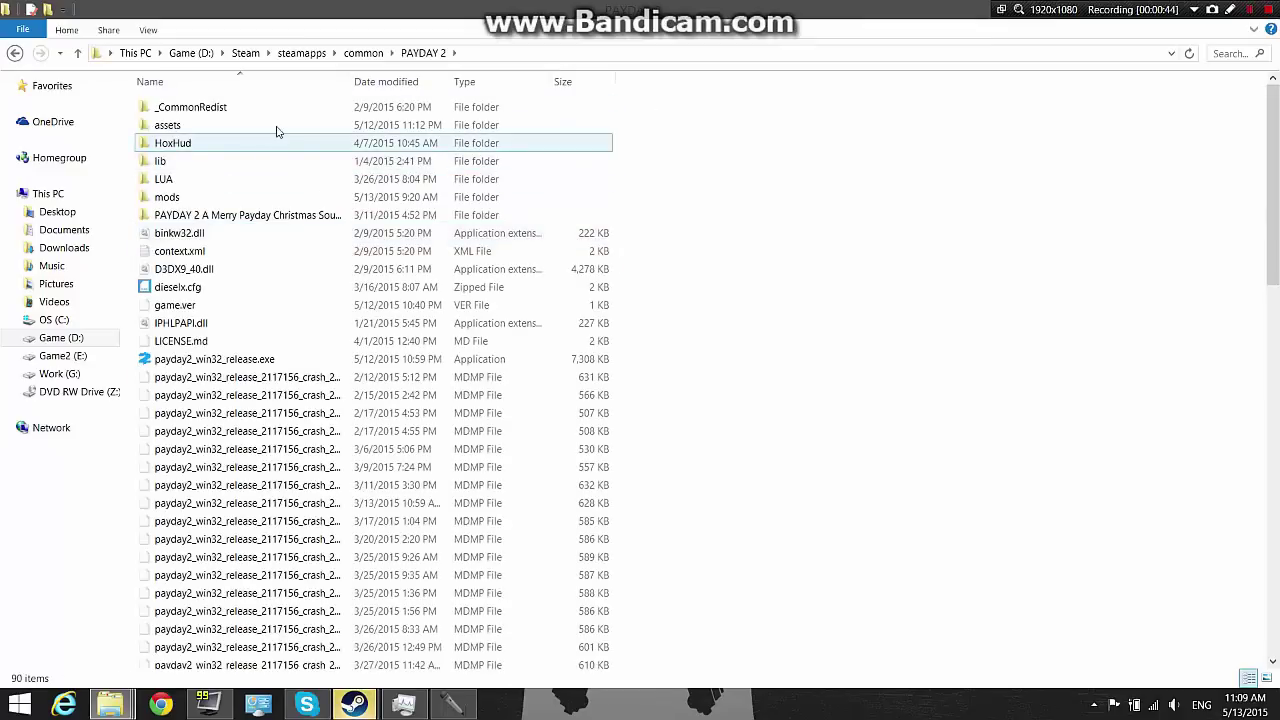
pyautogui.doubleClick(276, 126)
pyautogui.doubleClick(260, 128)
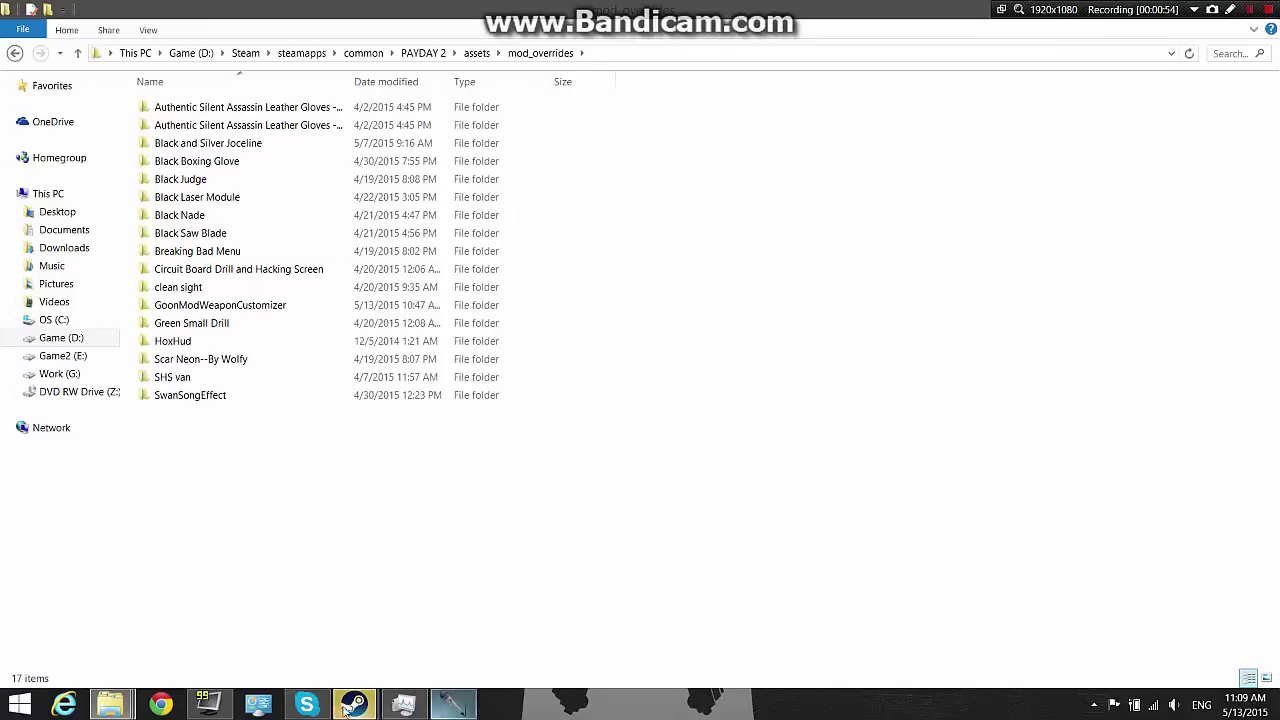
# Step: Bring the PD2mod folder window in front of the mod_overrides window, keeping the mod_overrides list uncovered
pyautogui.moveTo(112, 705)
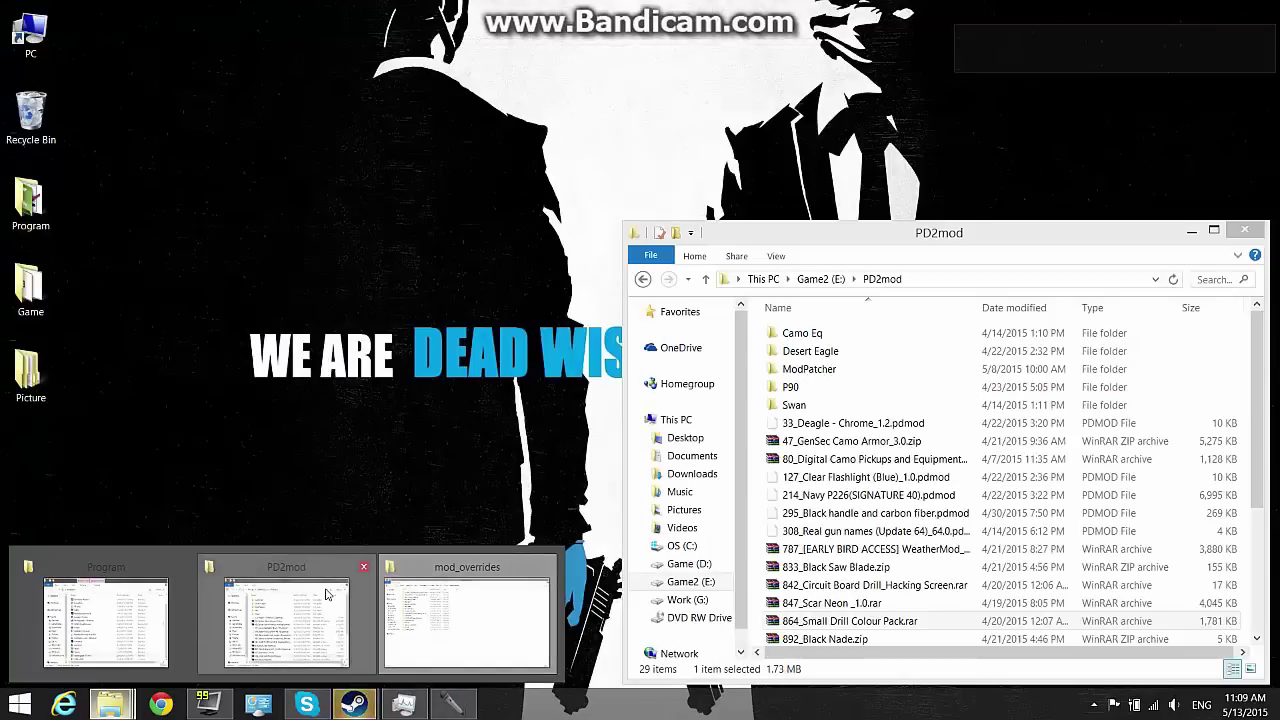
pyautogui.click(270, 620)
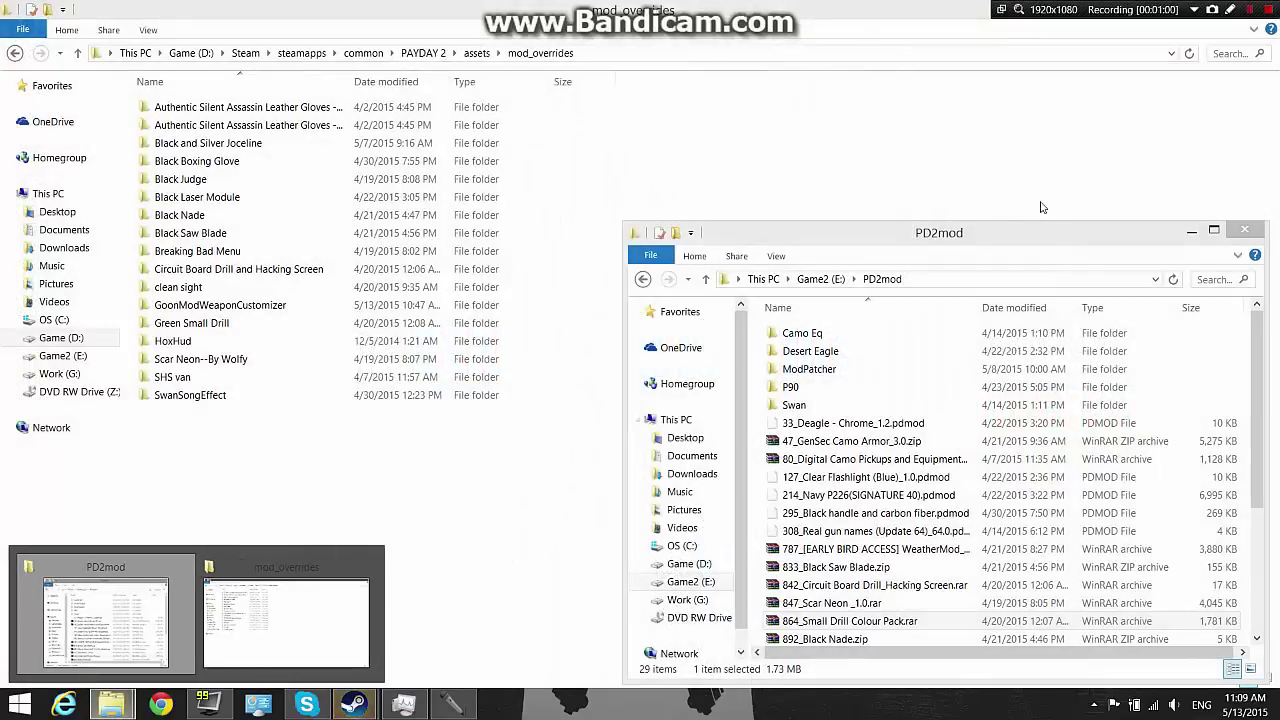
pyautogui.moveTo(983, 238); pyautogui.dragTo(988, 230)
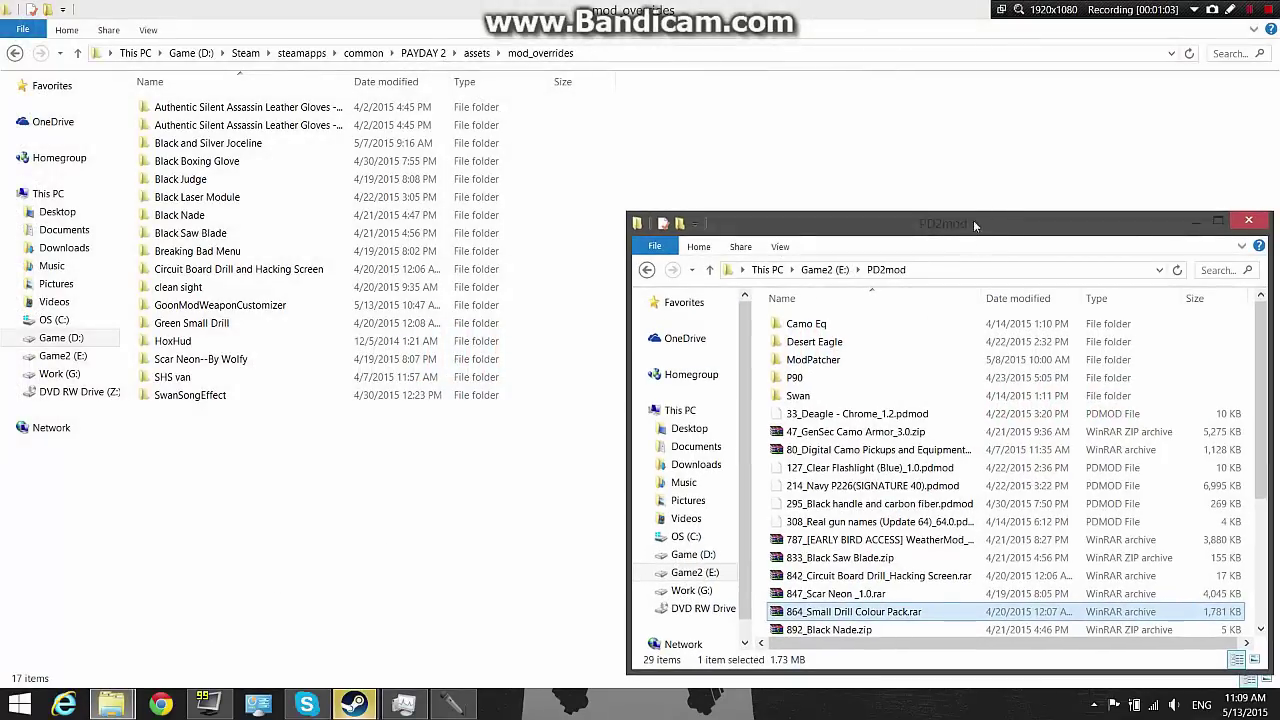
pyautogui.hotkey('alt', 'F4')
pyautogui.moveTo(196, 708)
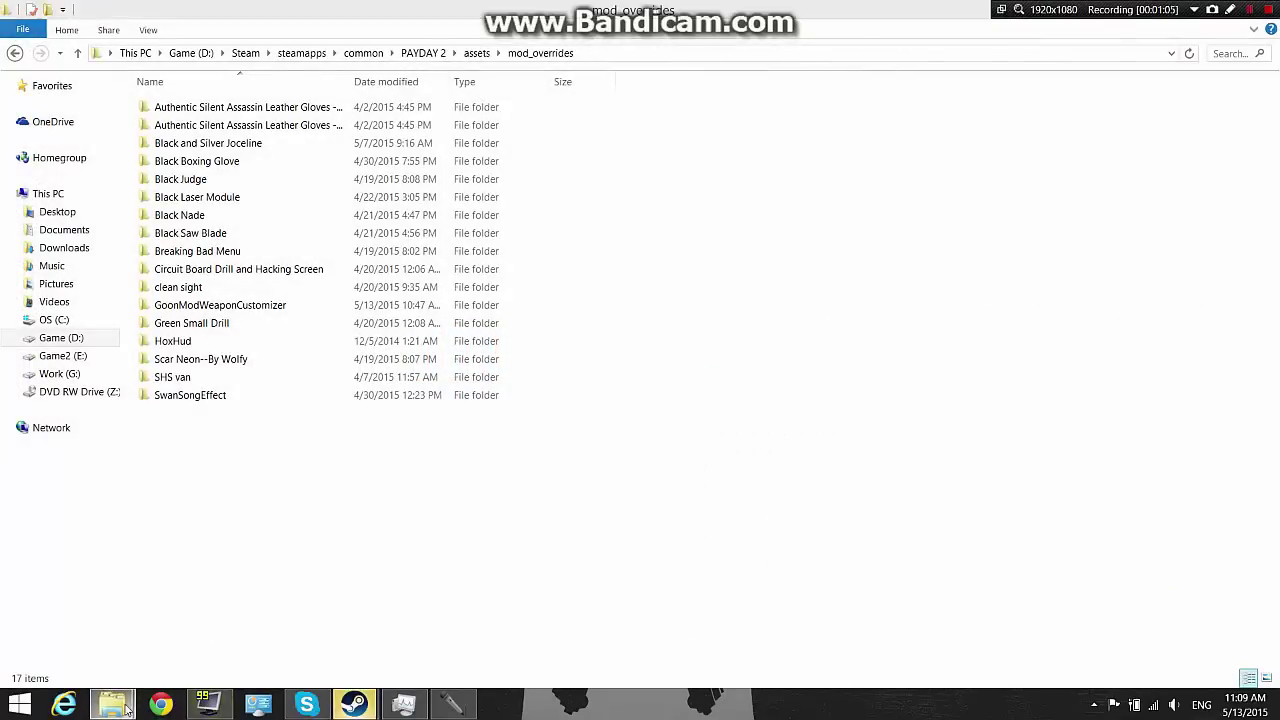
pyautogui.click(245, 610)
# Step: Open the 864_Small Drill Colour Pack.rar archive from PD2mod in WinRAR and dismiss the licence purchase reminder
pyautogui.scroll(-3, 983, 598)
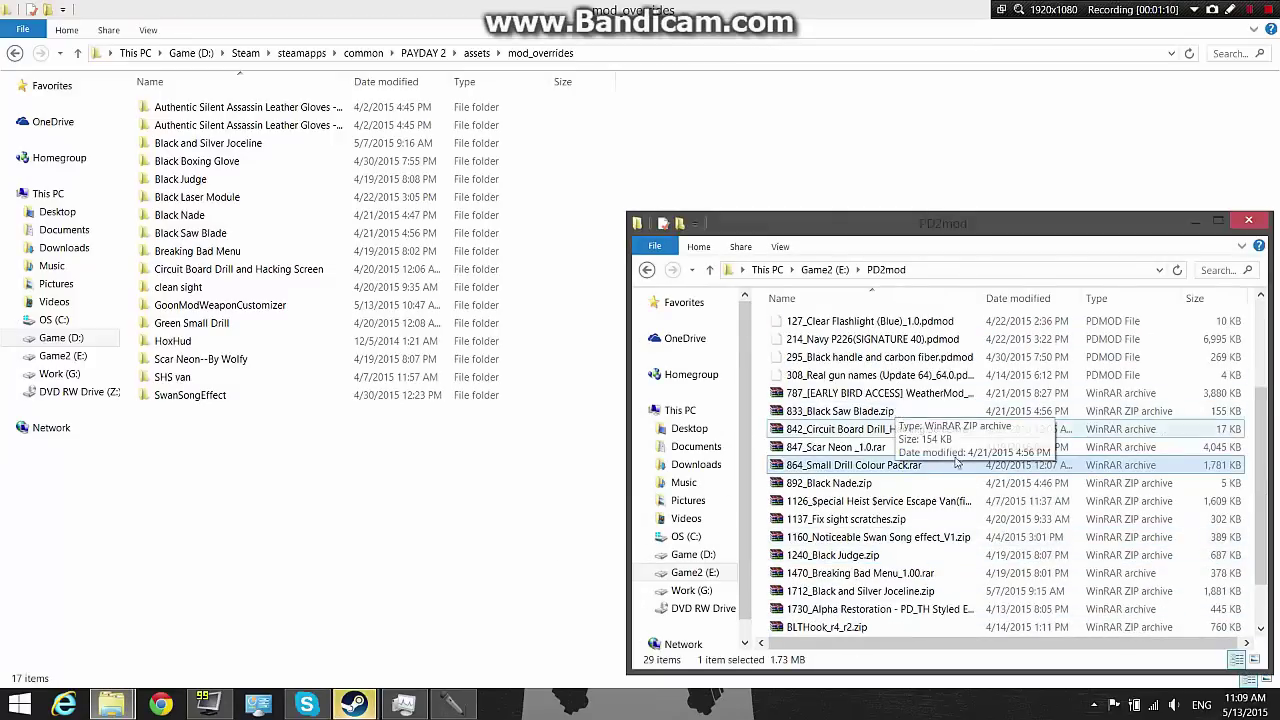
pyautogui.scroll(-1, 900, 415)
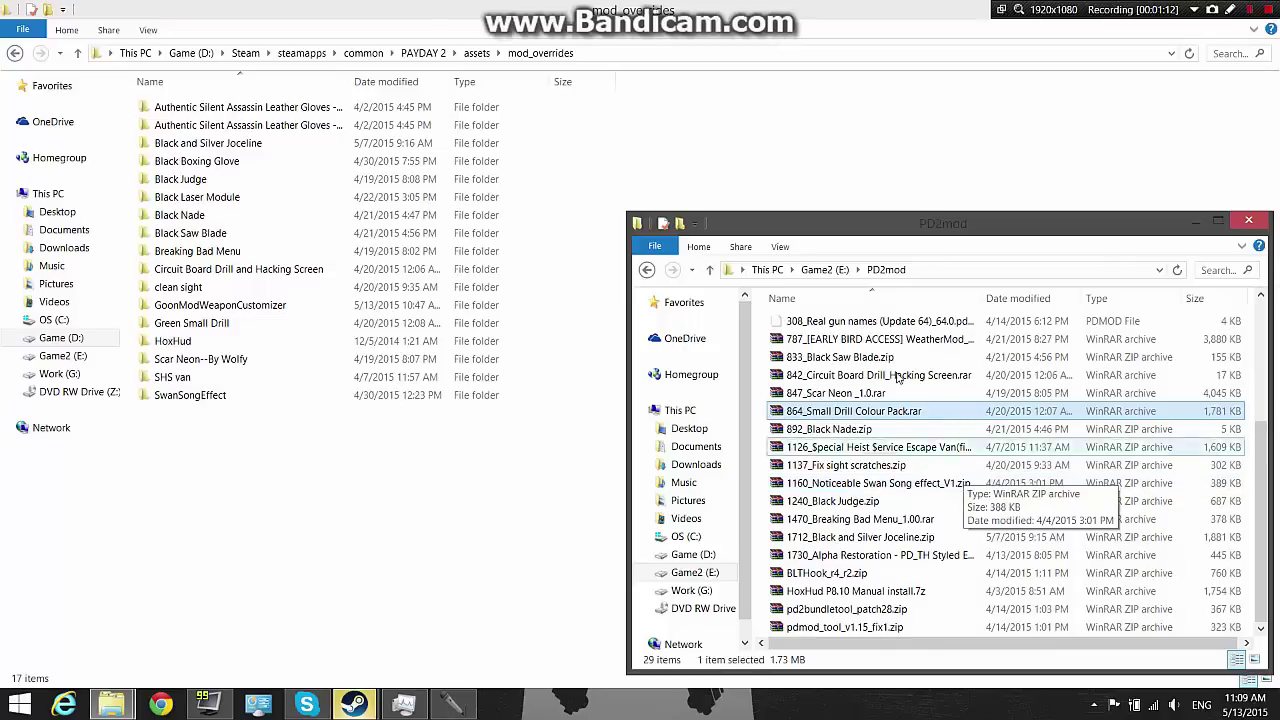
pyautogui.click(880, 429)
pyautogui.click(888, 394)
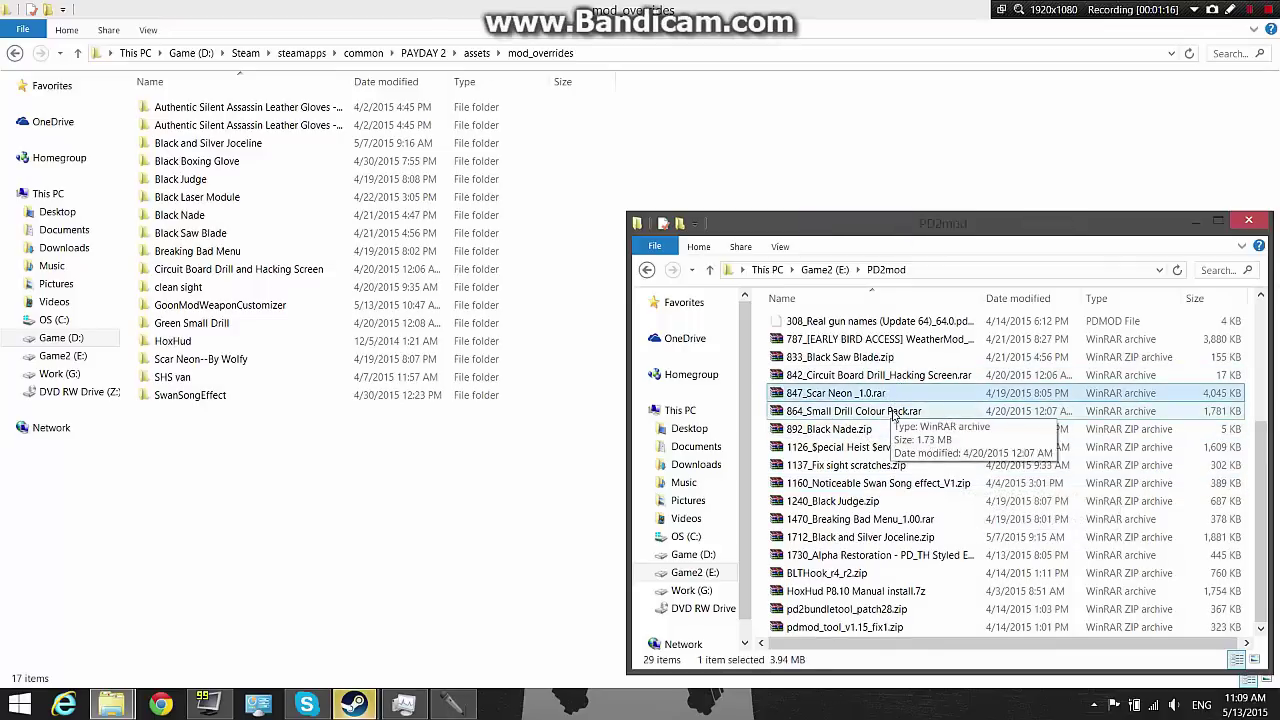
pyautogui.click(895, 413)
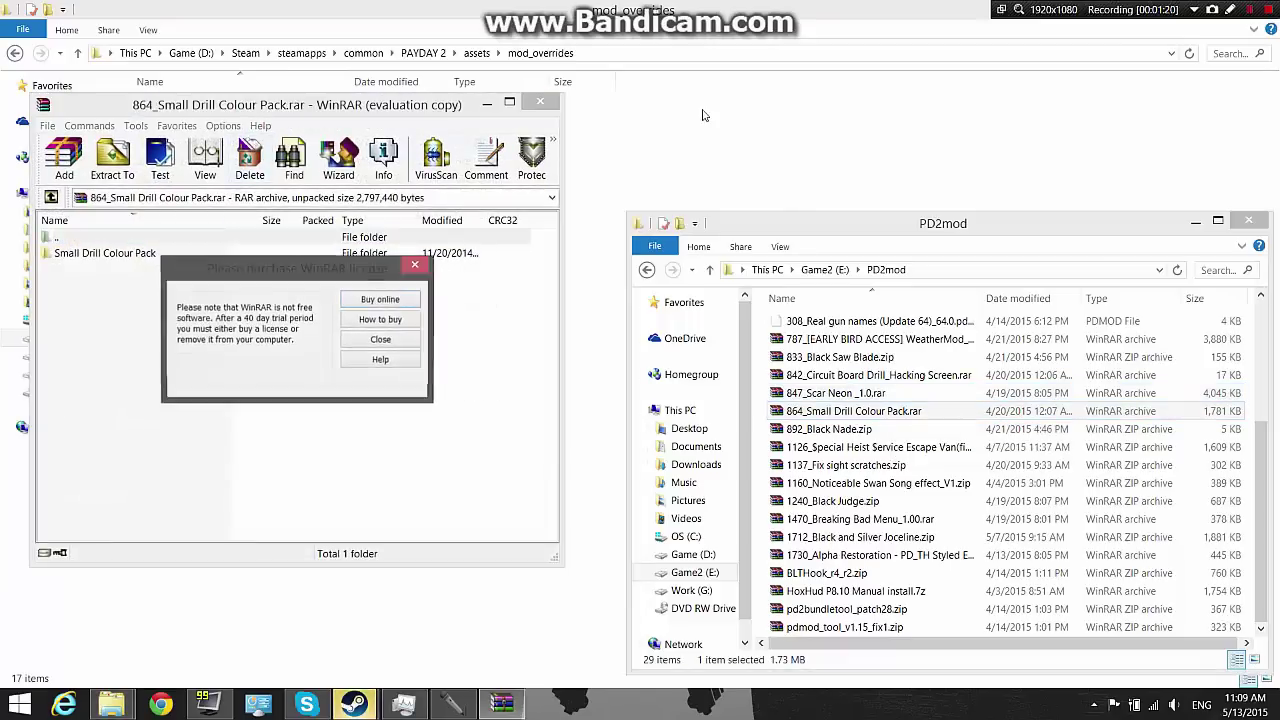
pyautogui.click(392, 342)
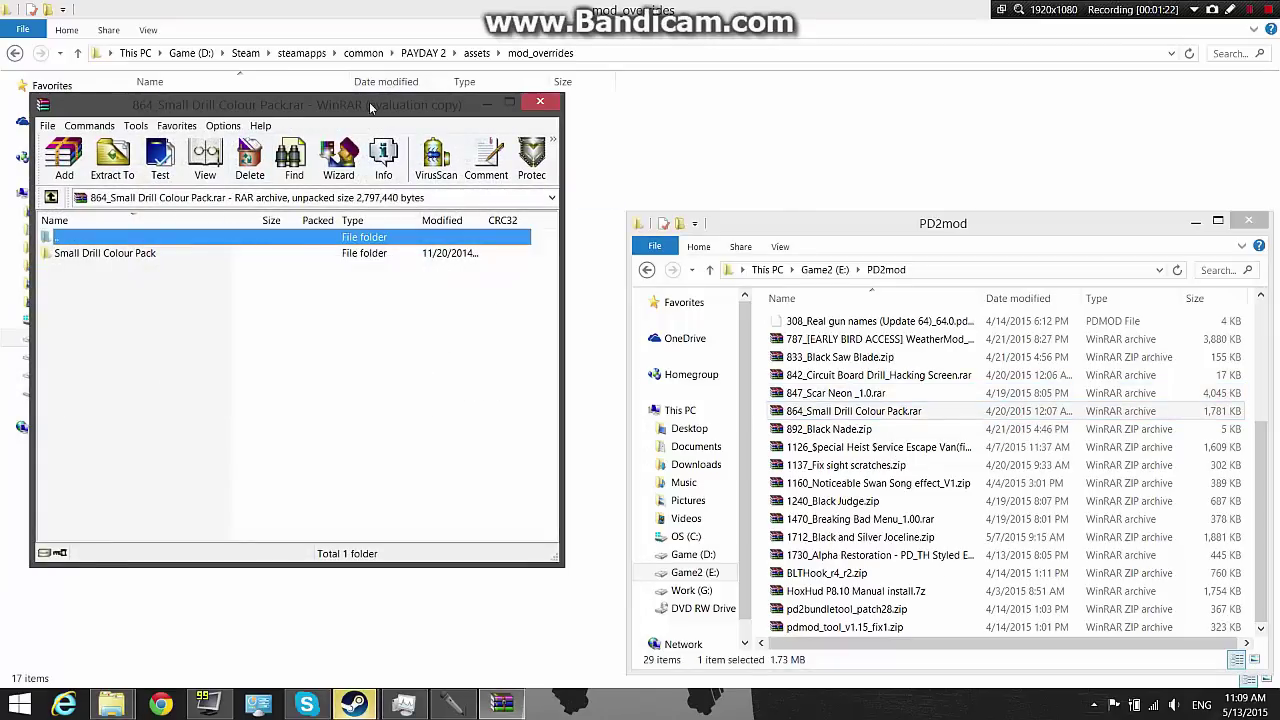
# Step: Place the archive window beside the mod_overrides list, open its Small Drill Colour Pack folder and check the contents of Green Small Drill
pyautogui.moveTo(366, 107); pyautogui.dragTo(956, 202)
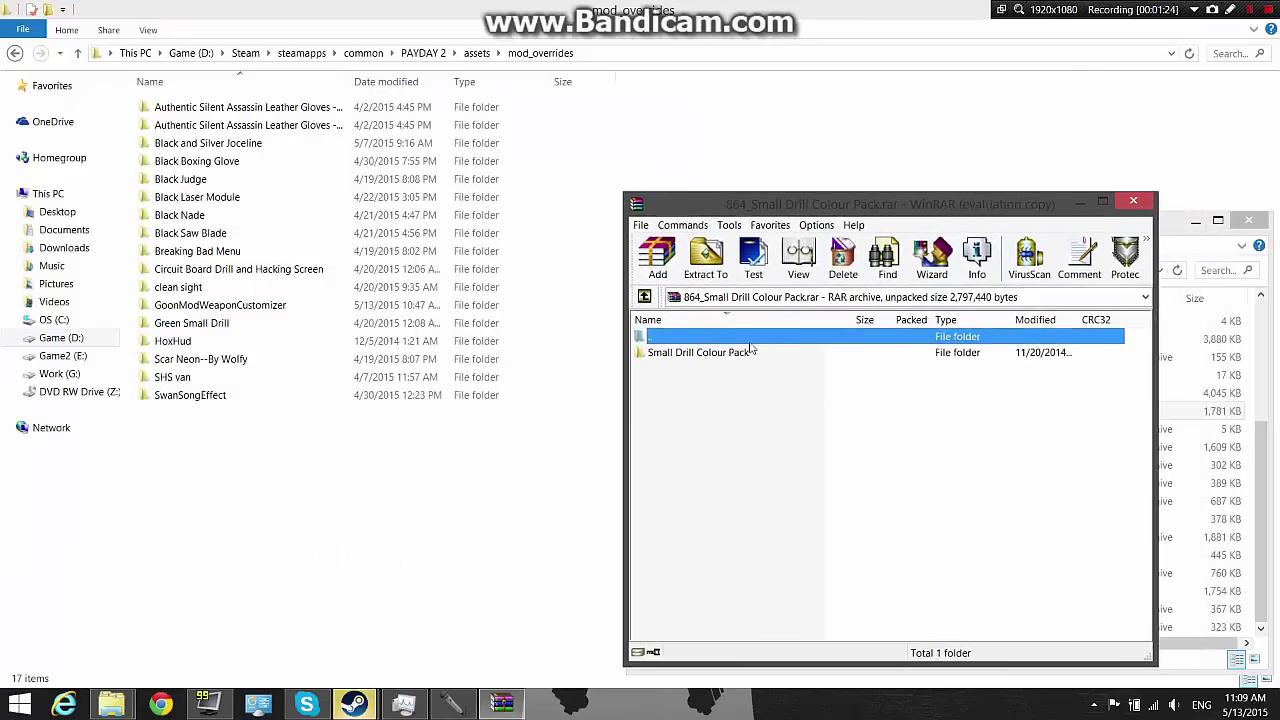
pyautogui.click(855, 357)
pyautogui.doubleClick(899, 358)
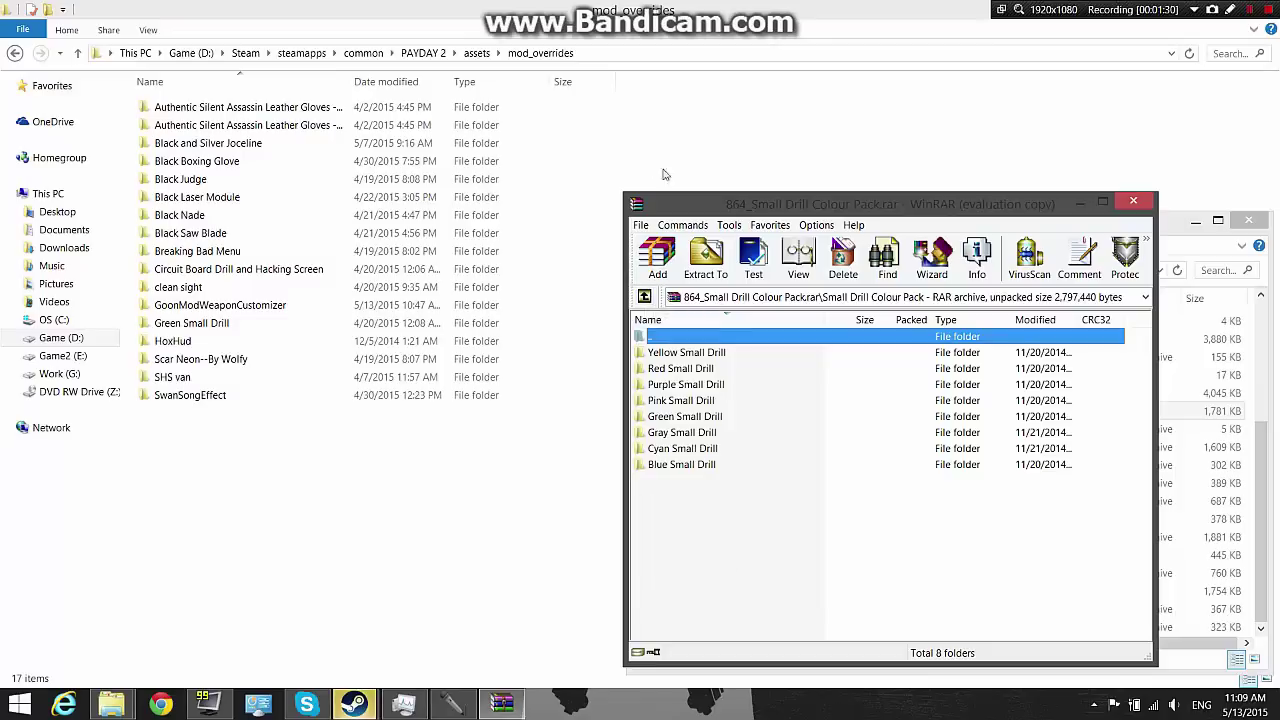
pyautogui.moveTo(852, 208); pyautogui.dragTo(865, 178)
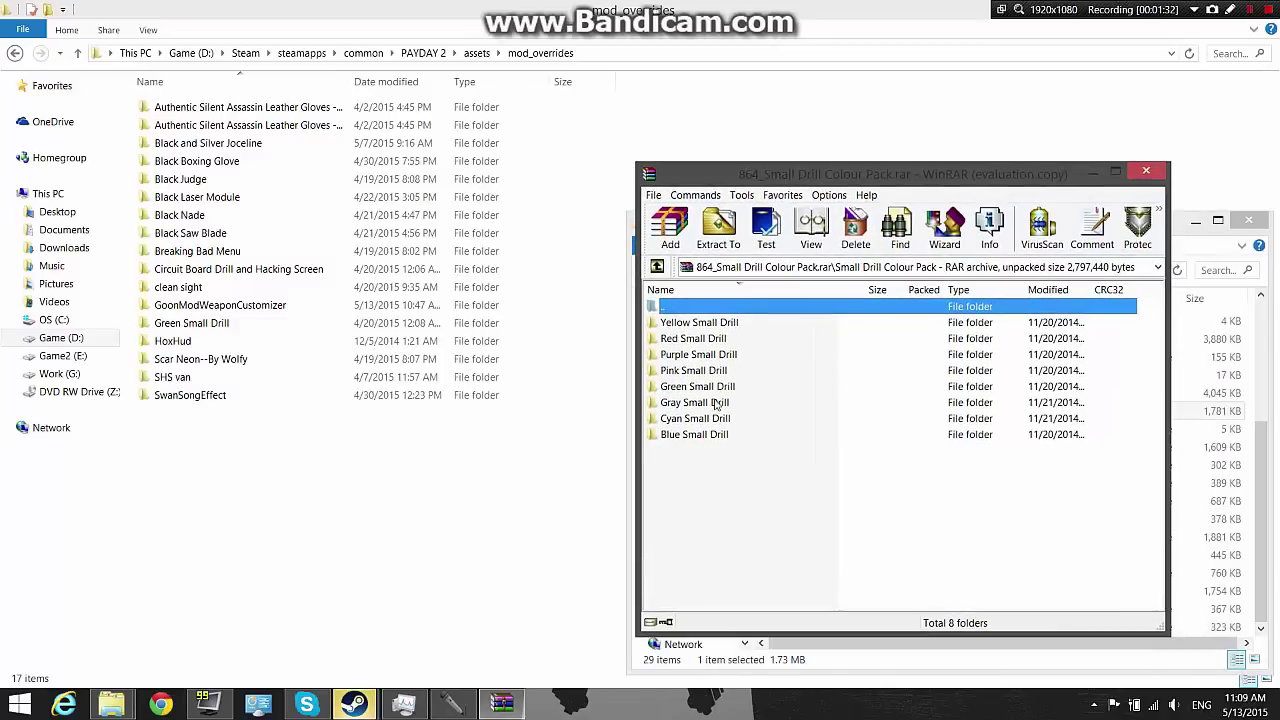
pyautogui.doubleClick(697, 389)
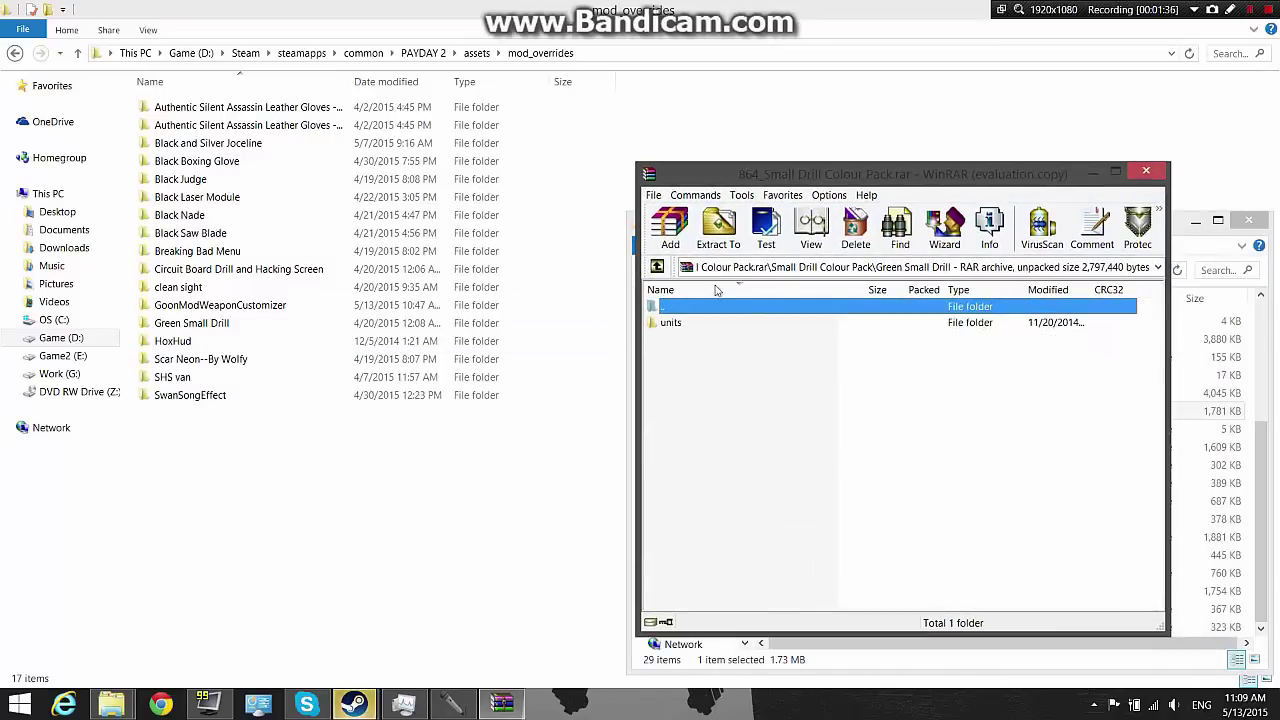
pyautogui.click(657, 267)
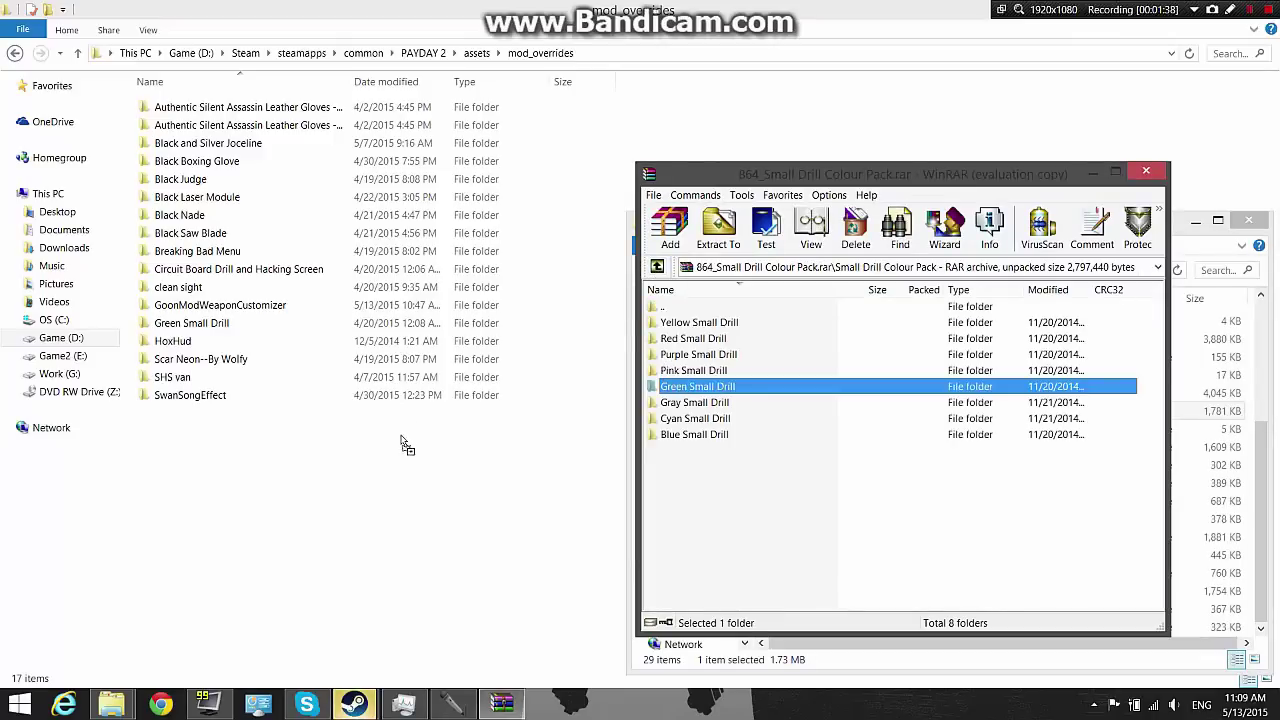
# Step: Copy the Green Small Drill folder from the archive into the mod_overrides folder and close the archive
pyautogui.moveTo(405, 445); pyautogui.dragTo(491, 429)
pyautogui.click(617, 290)
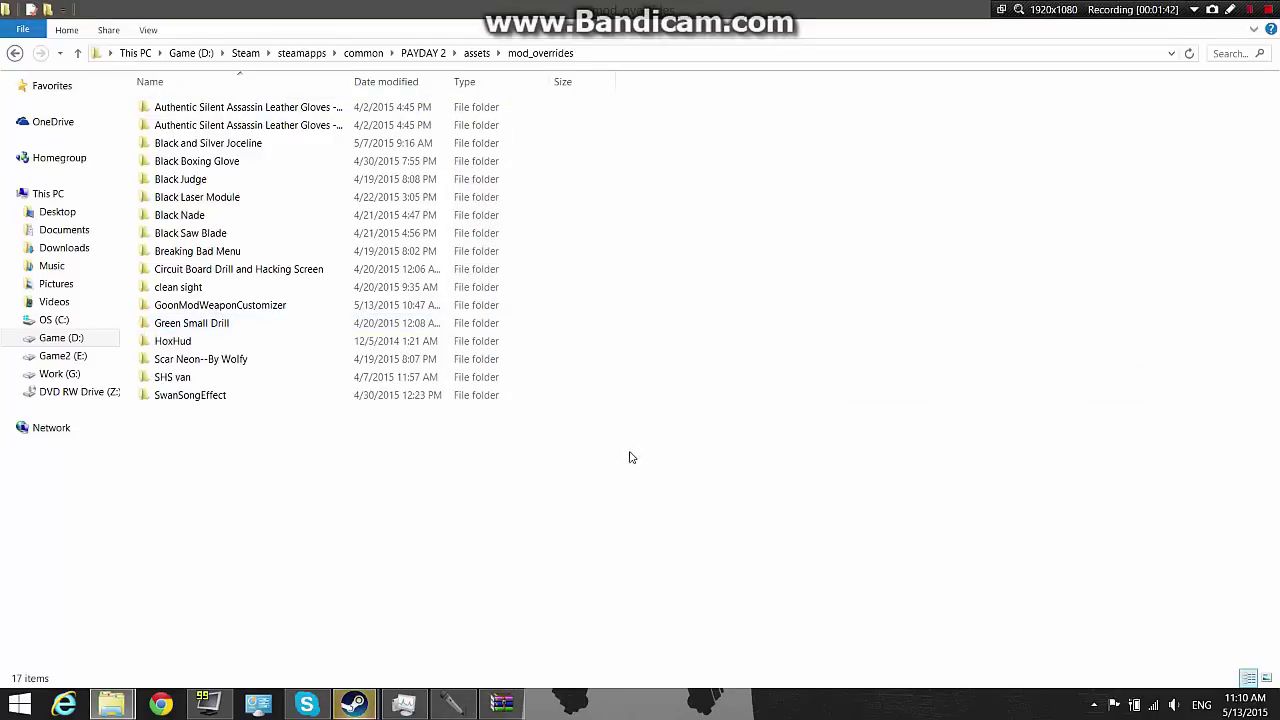
pyautogui.click(501, 704)
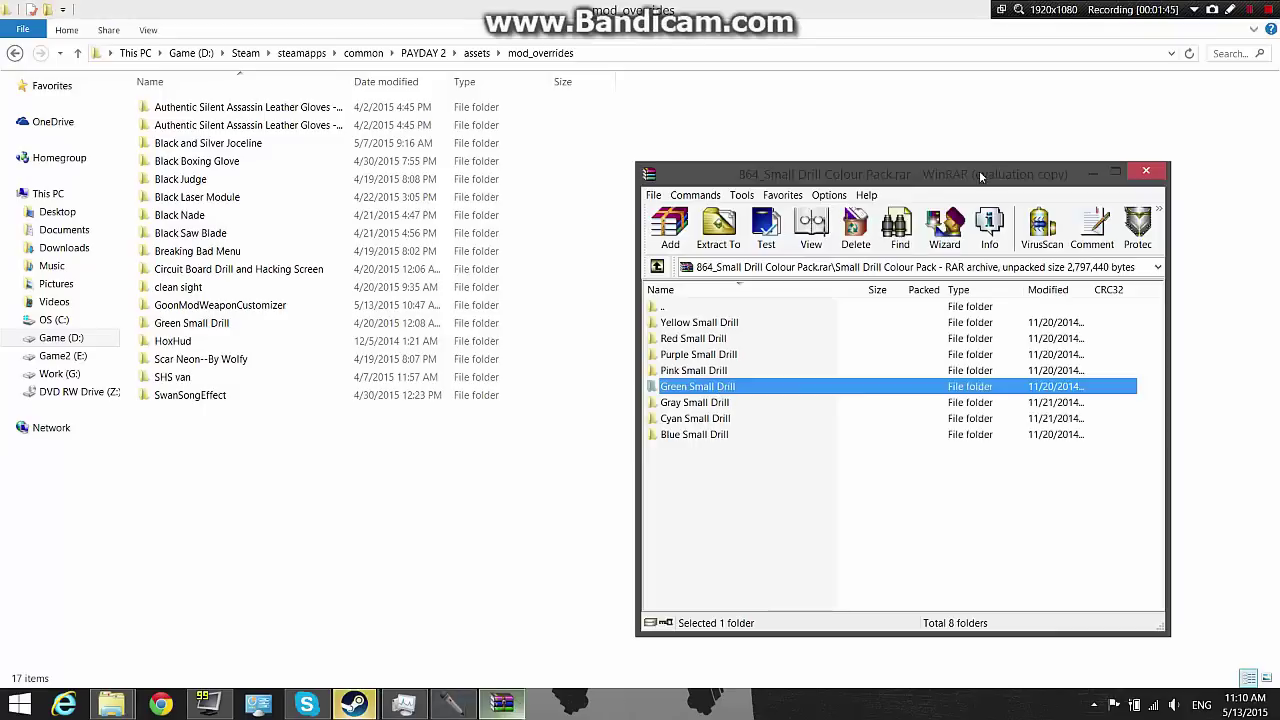
pyautogui.click(1148, 173)
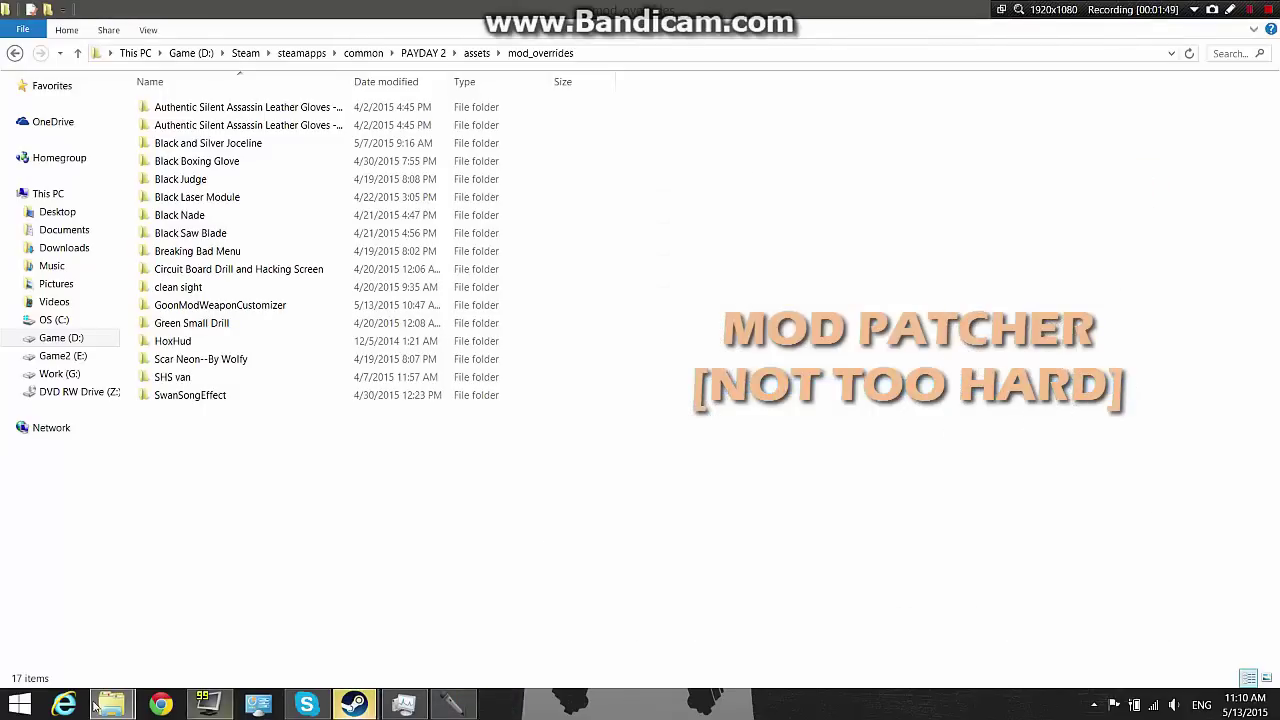
# Step: Return to the PD2mod folder window and open its ModPatcher folder
pyautogui.moveTo(111, 704)
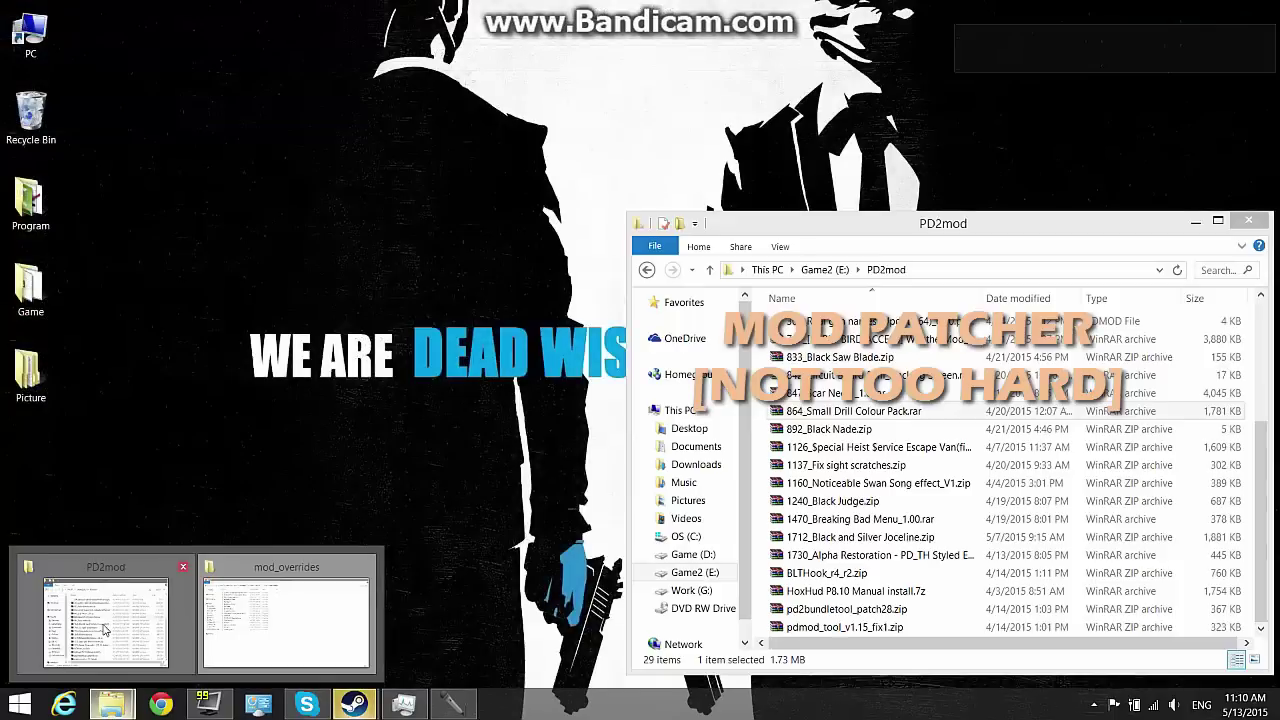
pyautogui.click(106, 630)
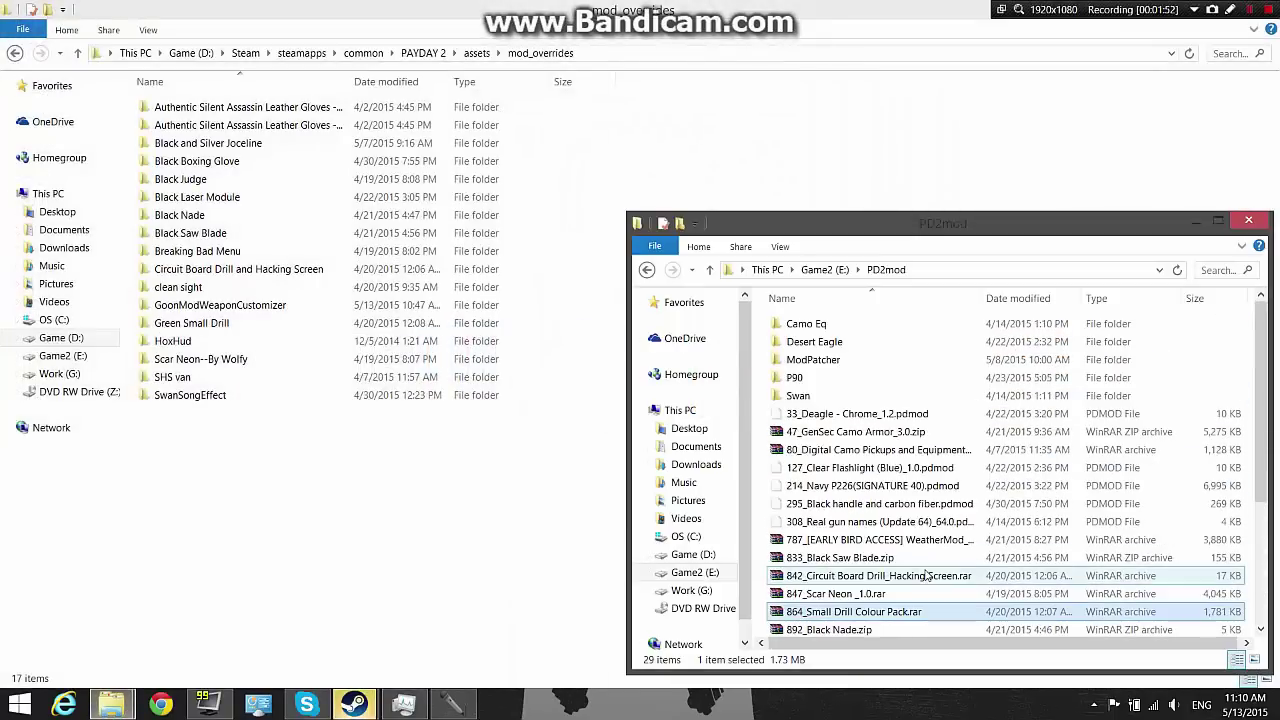
pyautogui.doubleClick(855, 360)
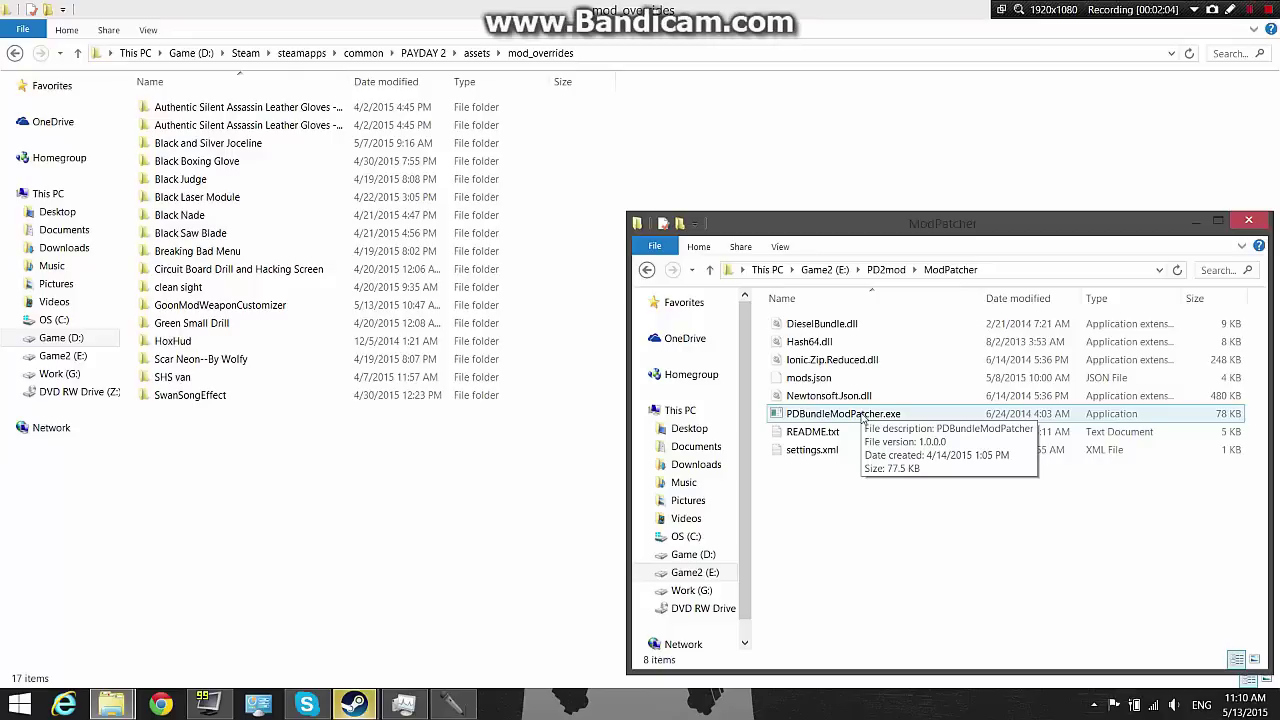
# Step: Launch PDBundleModPatcher.exe, accept the game version notice and move the Bundle Modder window beside the PD2mod folder window
pyautogui.doubleClick(970, 421)
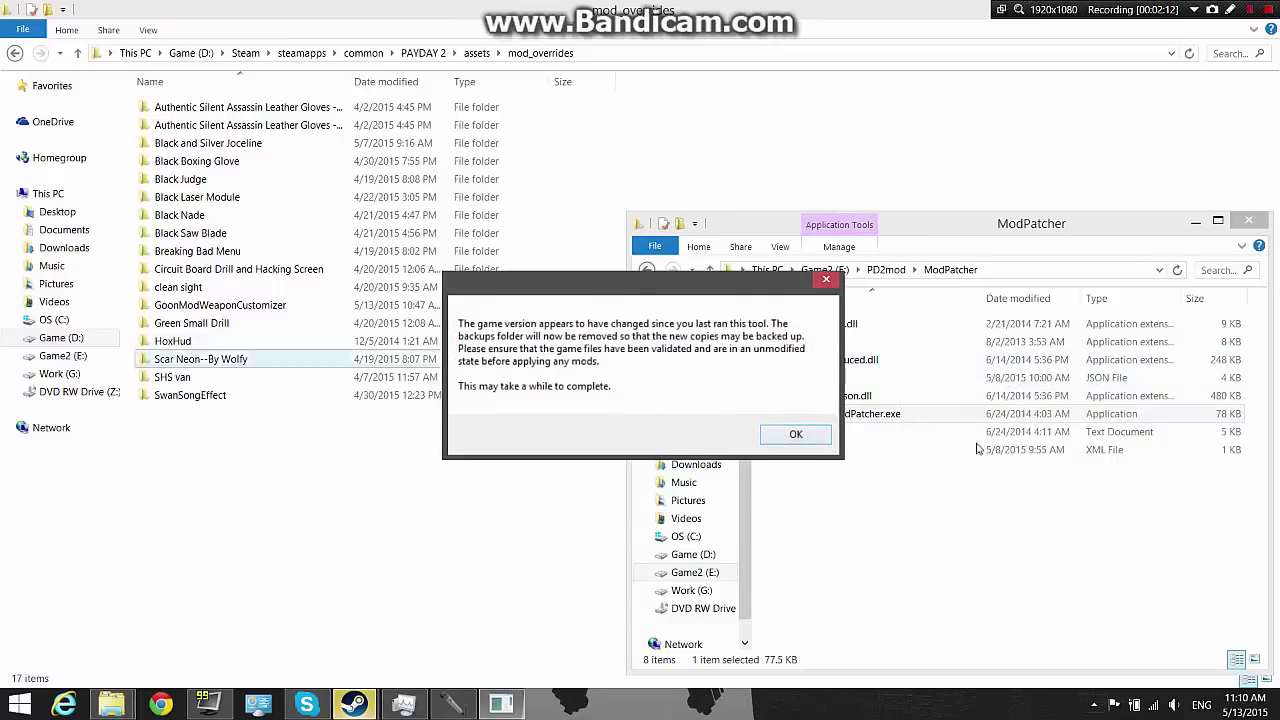
pyautogui.click(776, 437)
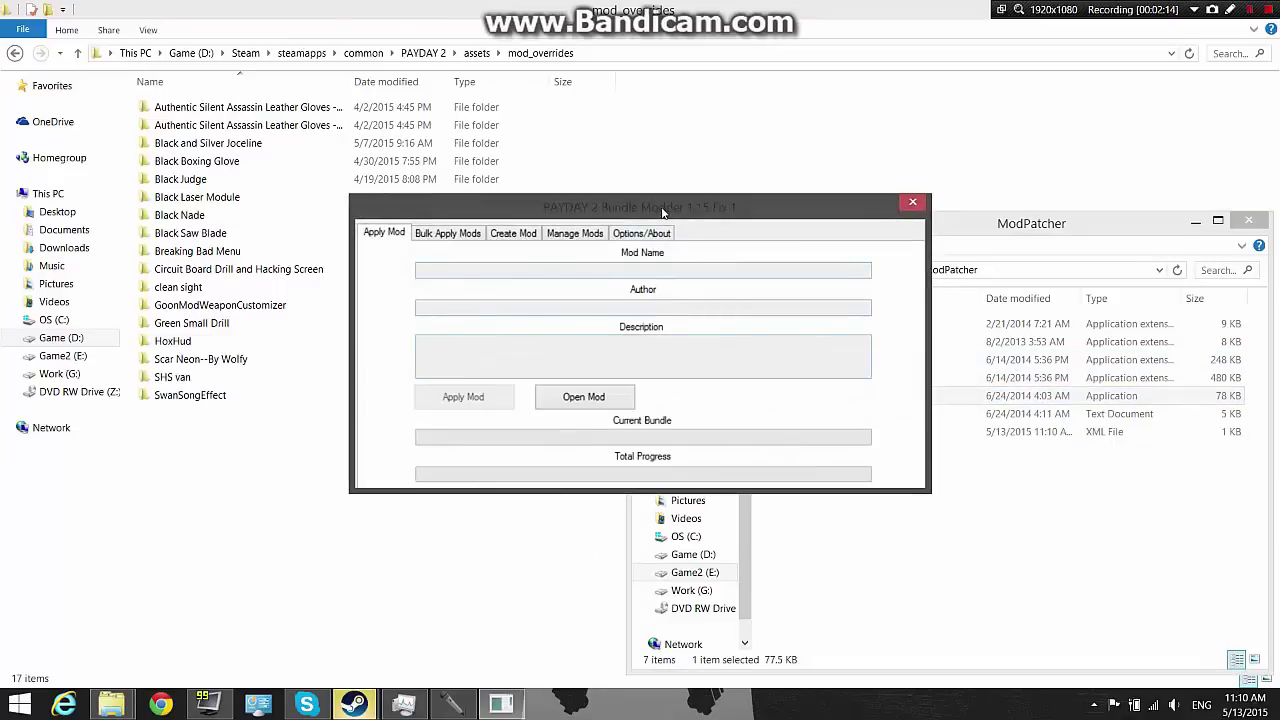
pyautogui.moveTo(708, 200); pyautogui.dragTo(397, 384)
# Step: Return from ModPatcher to the PD2mod folder and look through its .pdmod mod files
pyautogui.click(649, 271)
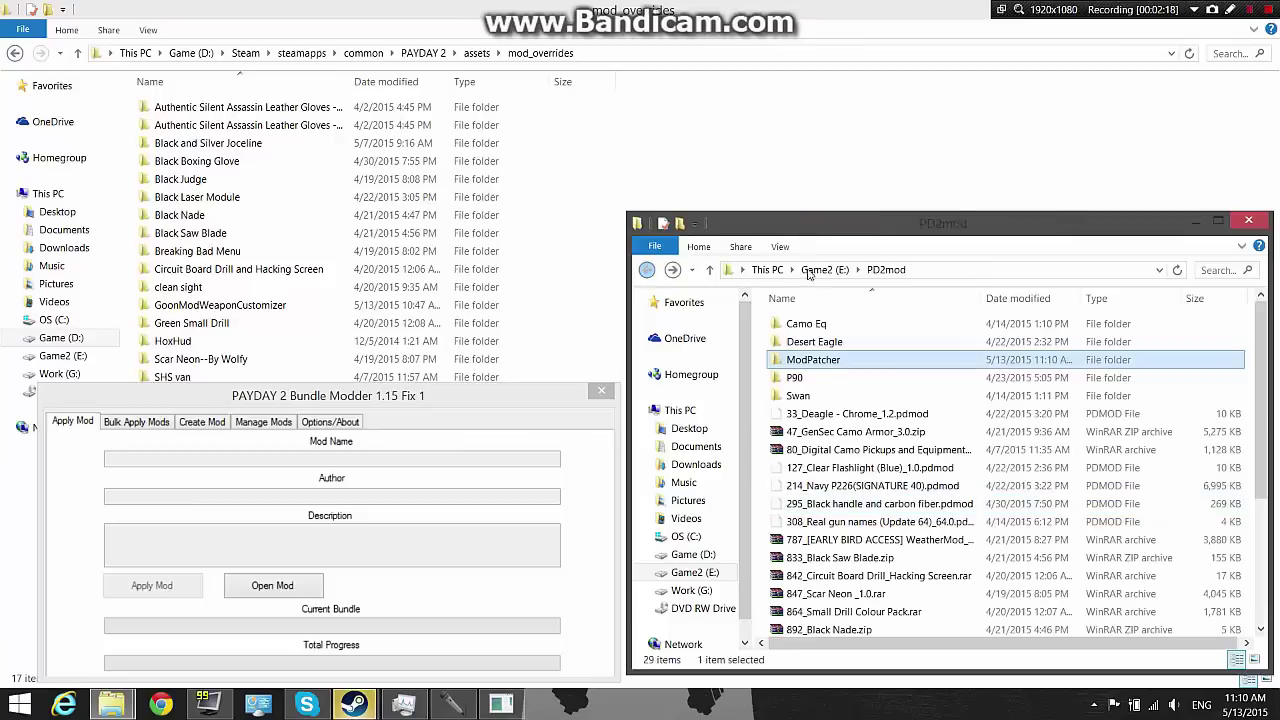
pyautogui.scroll(-3, 905, 468)
pyautogui.scroll(2, 907, 468)
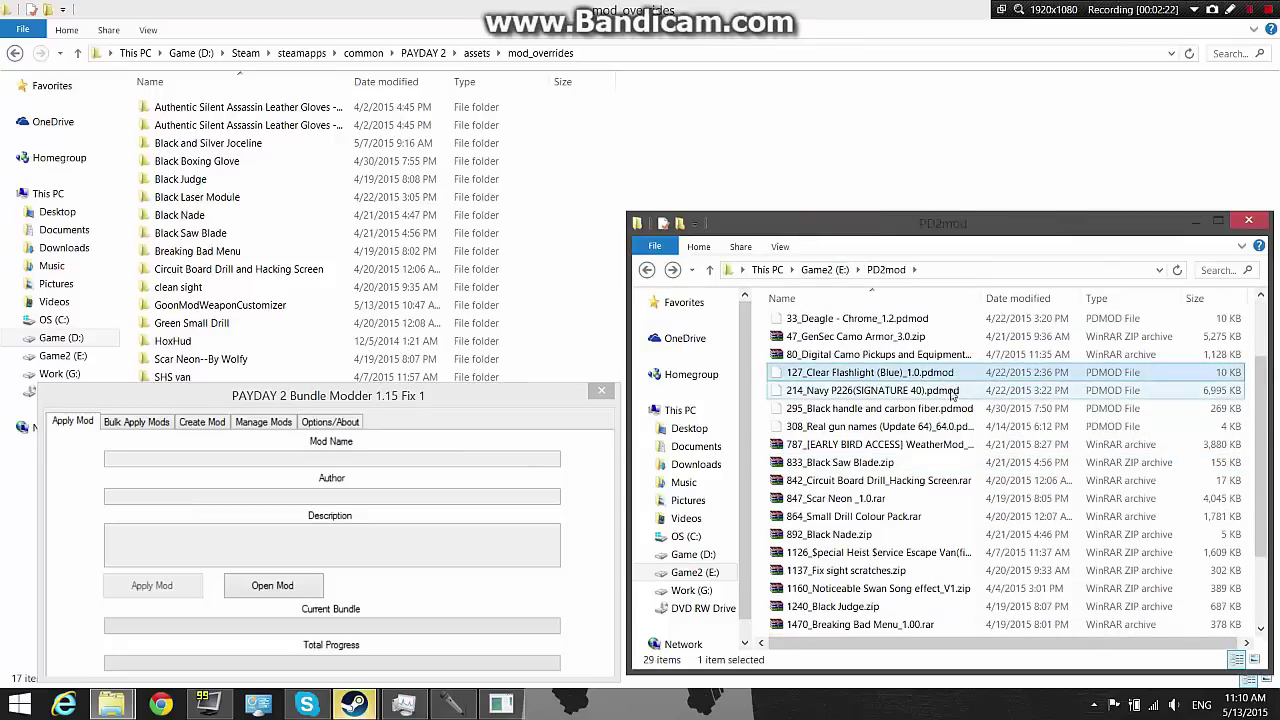
pyautogui.click(880, 390)
pyautogui.click(880, 408)
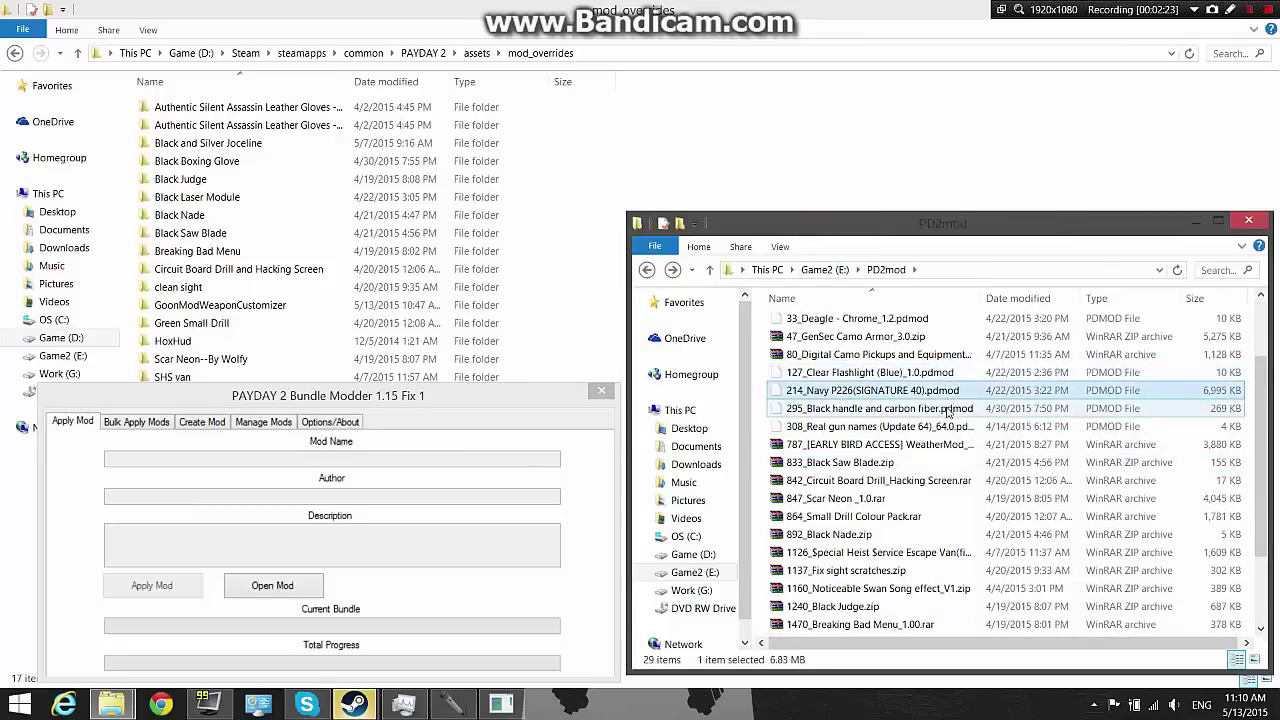
# Step: Open the Bundle Modder's Game Asset Folder setting and browse on Game (D:) to Steam > steamapps > common > PAYDAY 2 > assets
pyautogui.click(119, 423)
pyautogui.click(321, 422)
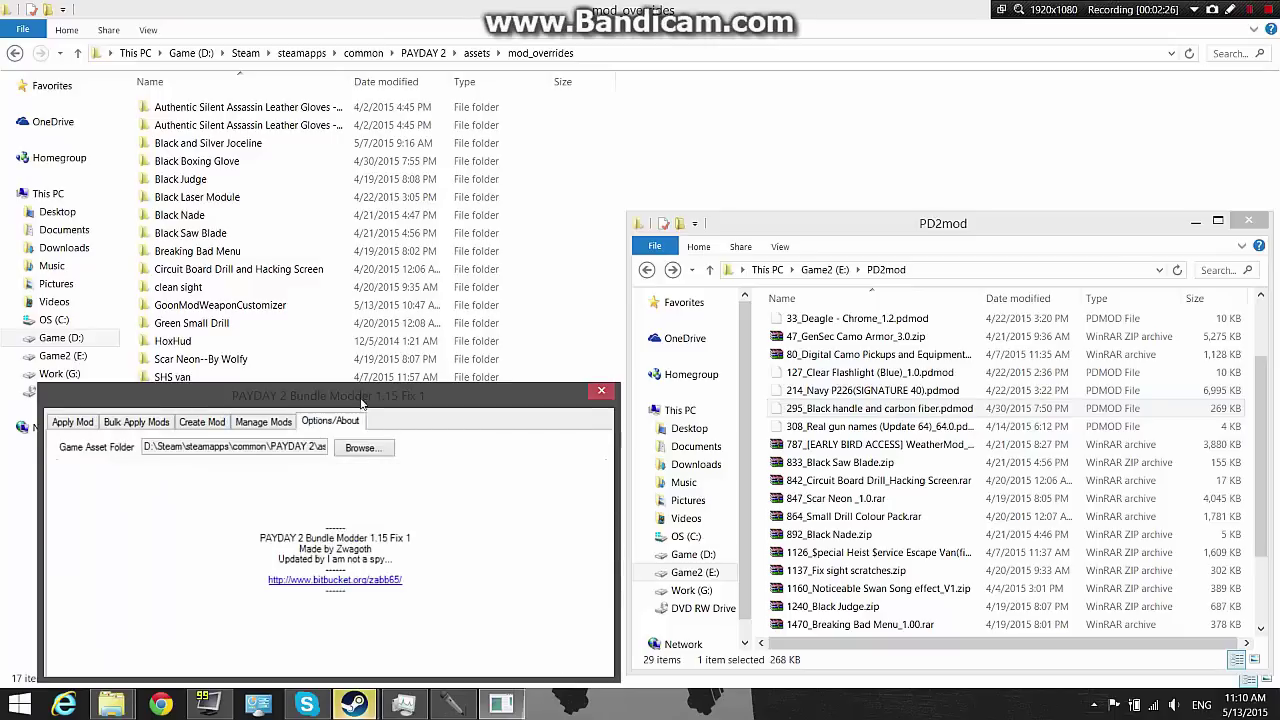
pyautogui.moveTo(362, 403); pyautogui.dragTo(366, 353)
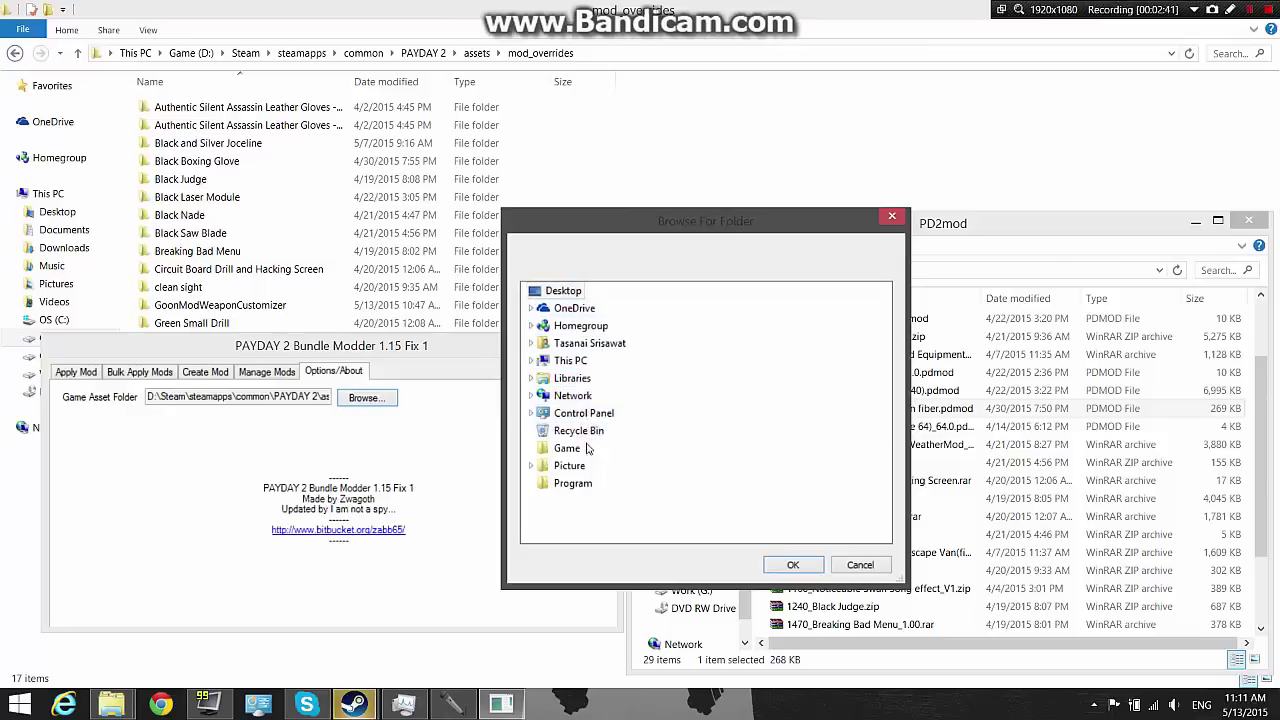
pyautogui.doubleClick(570, 360)
pyautogui.doubleClick(577, 464)
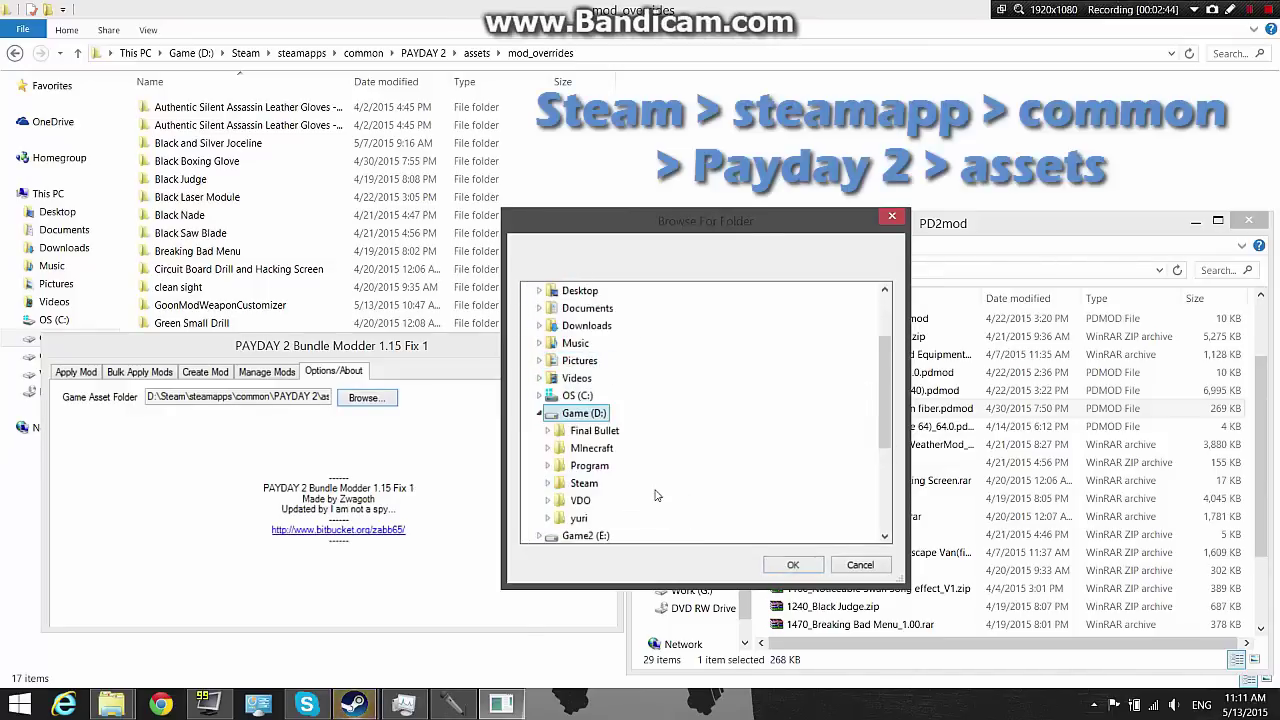
pyautogui.click(602, 486)
pyautogui.doubleClick(604, 486)
pyautogui.scroll(-2, 678, 474)
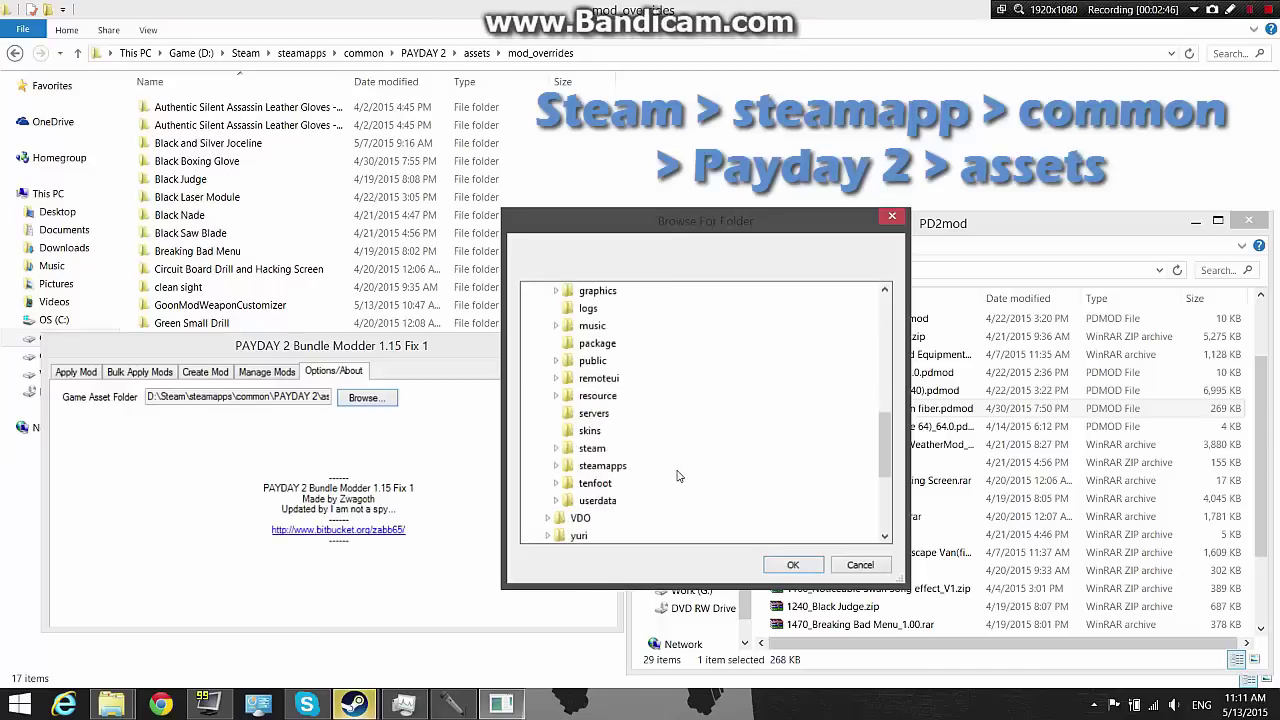
pyautogui.doubleClick(600, 466)
pyautogui.doubleClick(606, 448)
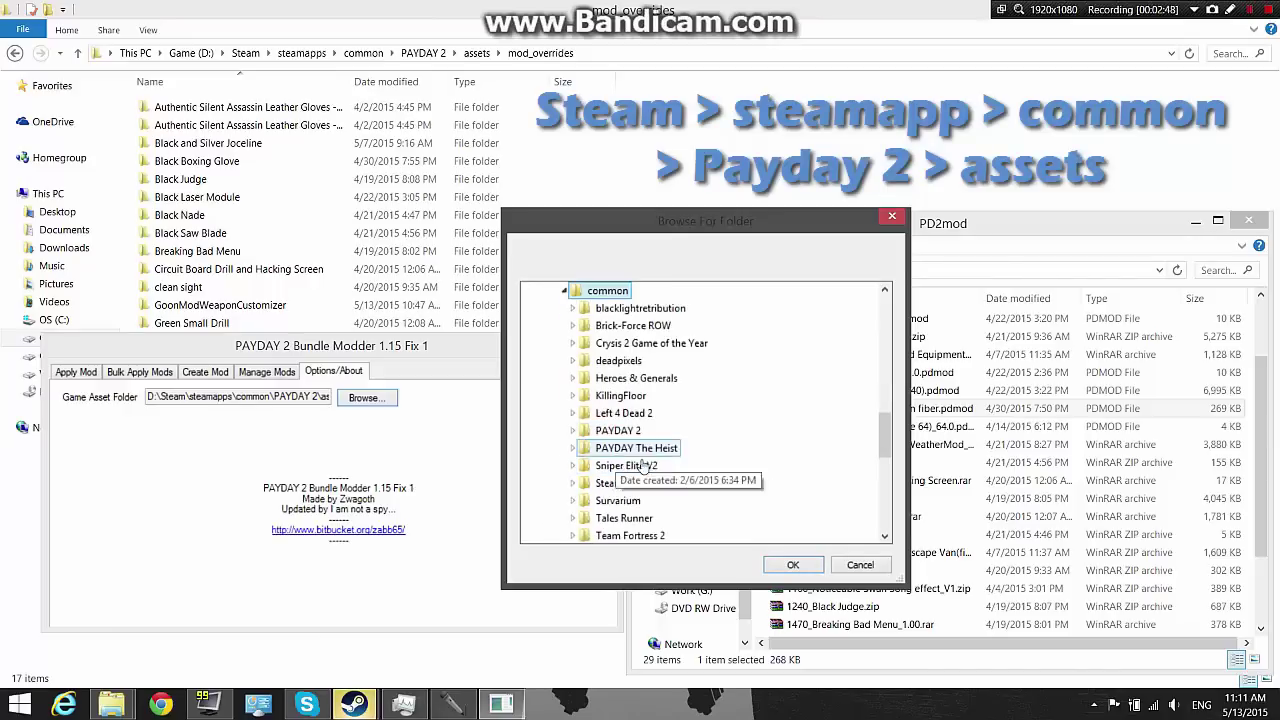
pyautogui.doubleClick(622, 430)
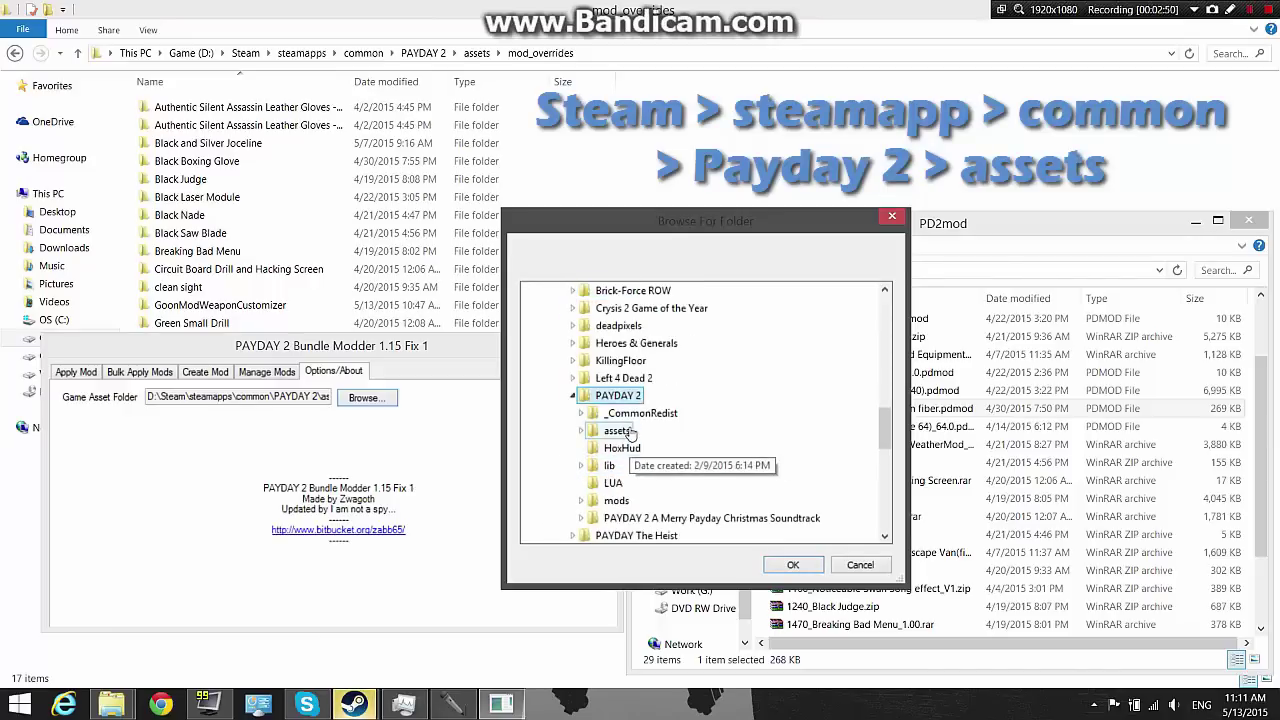
pyautogui.doubleClick(617, 430)
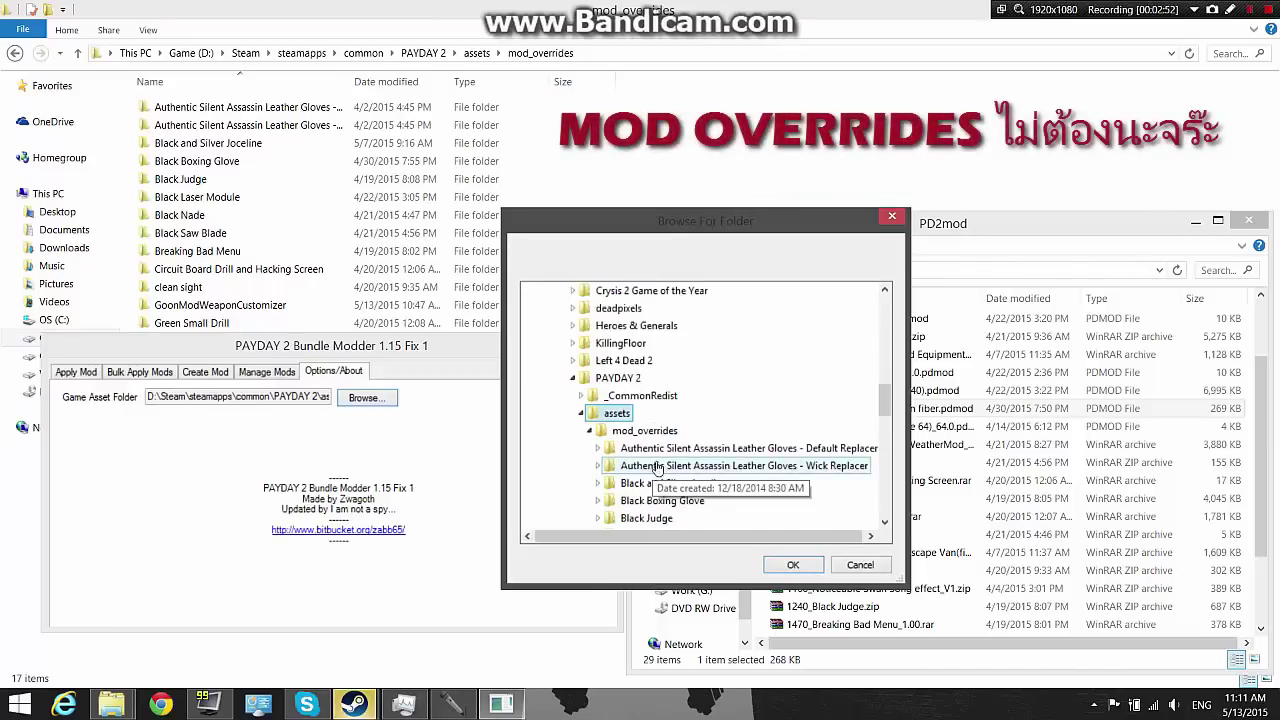
# Step: Try to set the mod_overrides folder inside assets as the game asset folder and dismiss the message
pyautogui.click(644, 430)
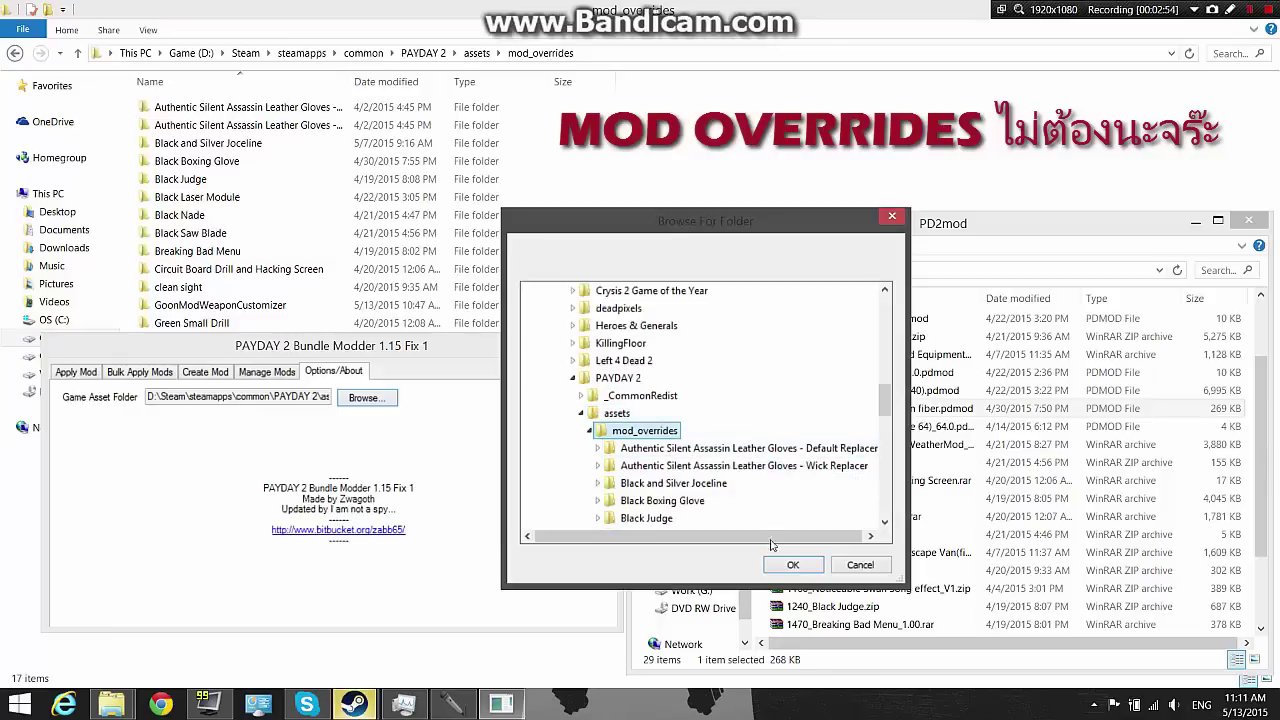
pyautogui.click(792, 564)
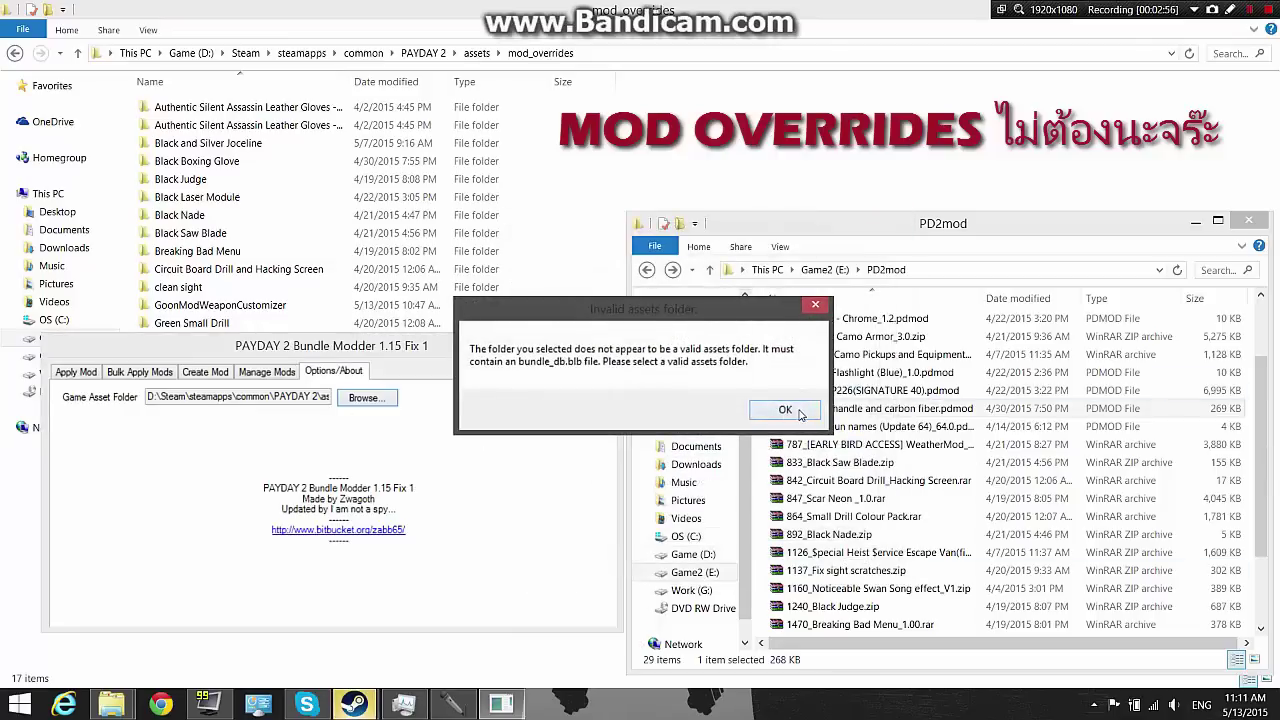
pyautogui.click(786, 411)
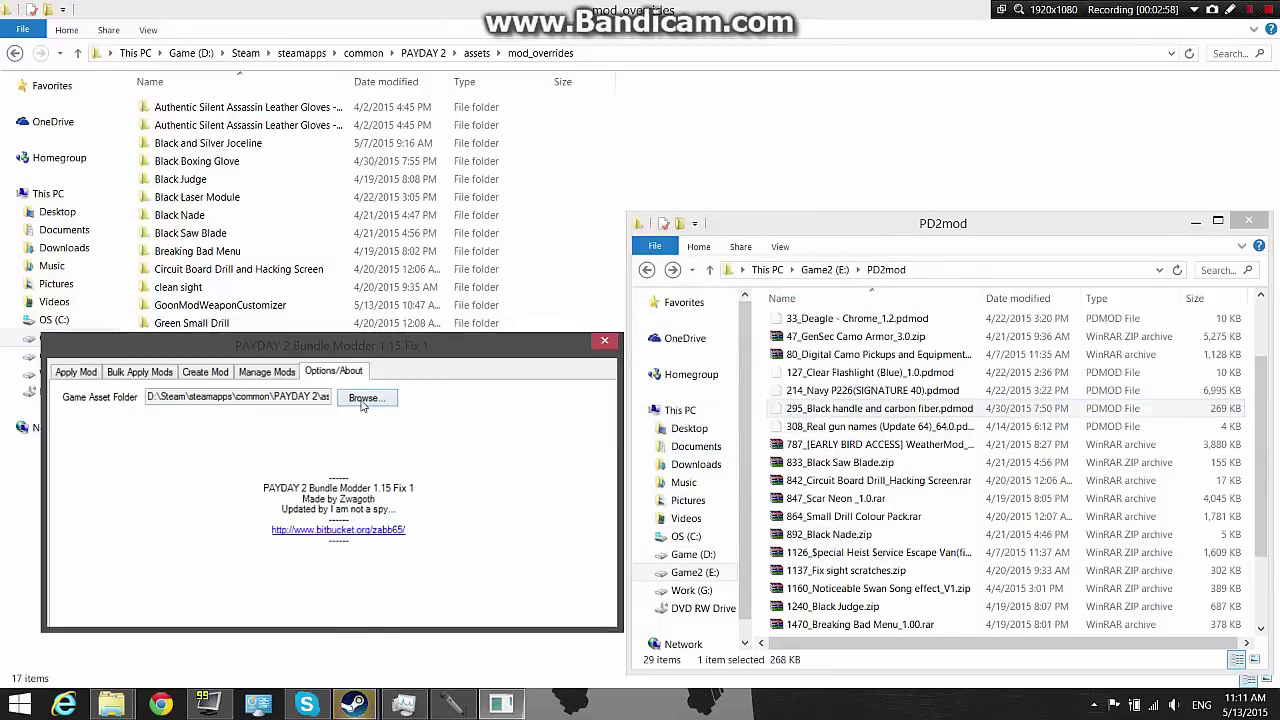
# Step: Check the Bundle Modder's Manage Mods and Create Mod pages and open Bulk Apply Mods
pyautogui.click(267, 372)
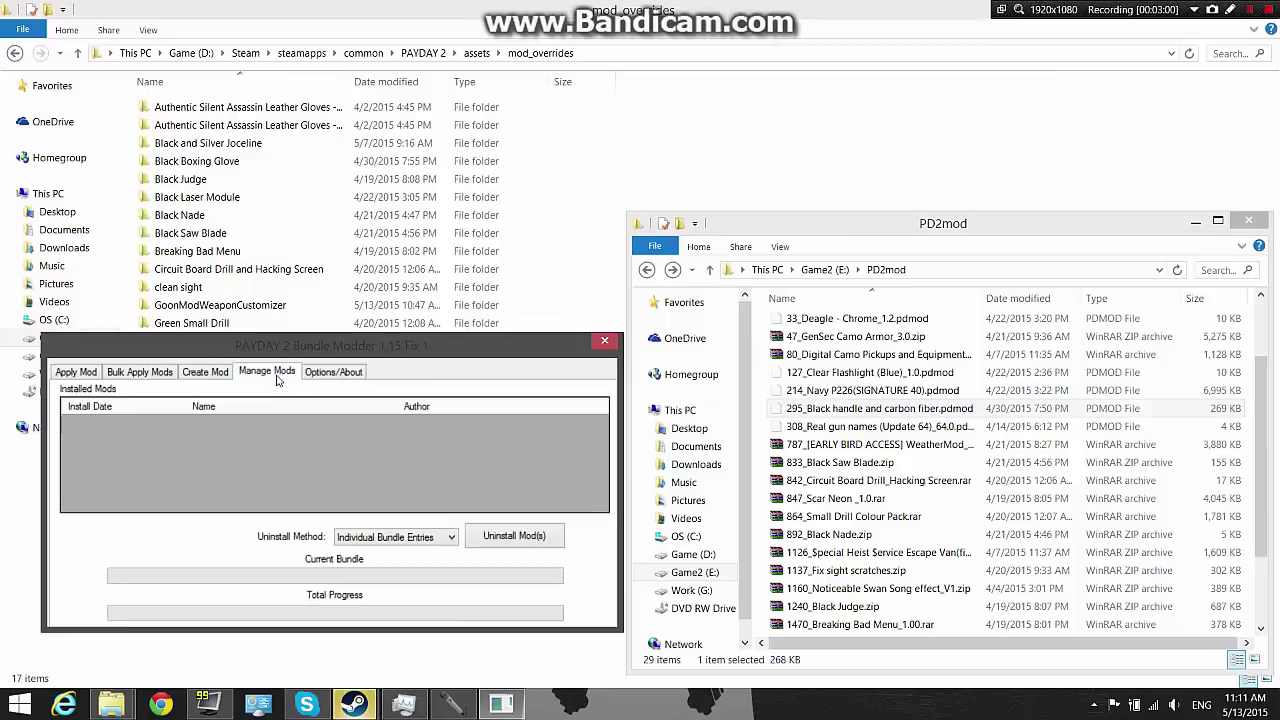
pyautogui.click(195, 373)
pyautogui.click(168, 374)
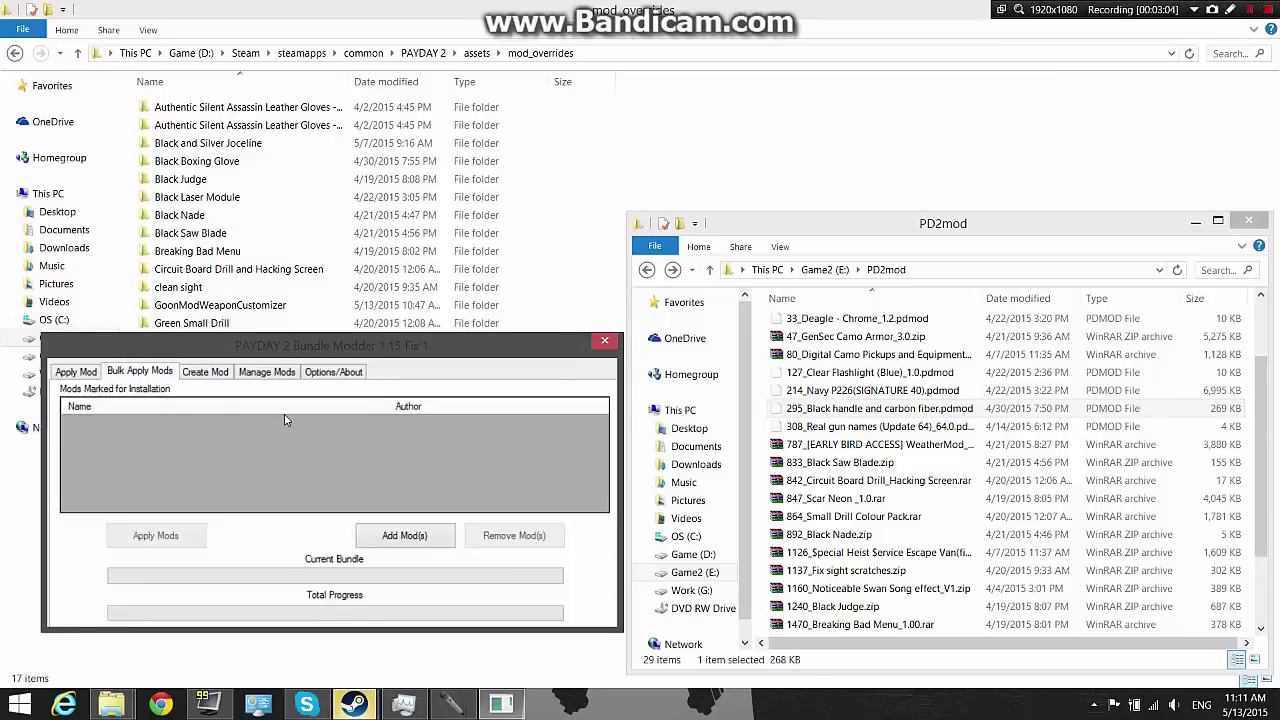
pyautogui.click(865, 225)
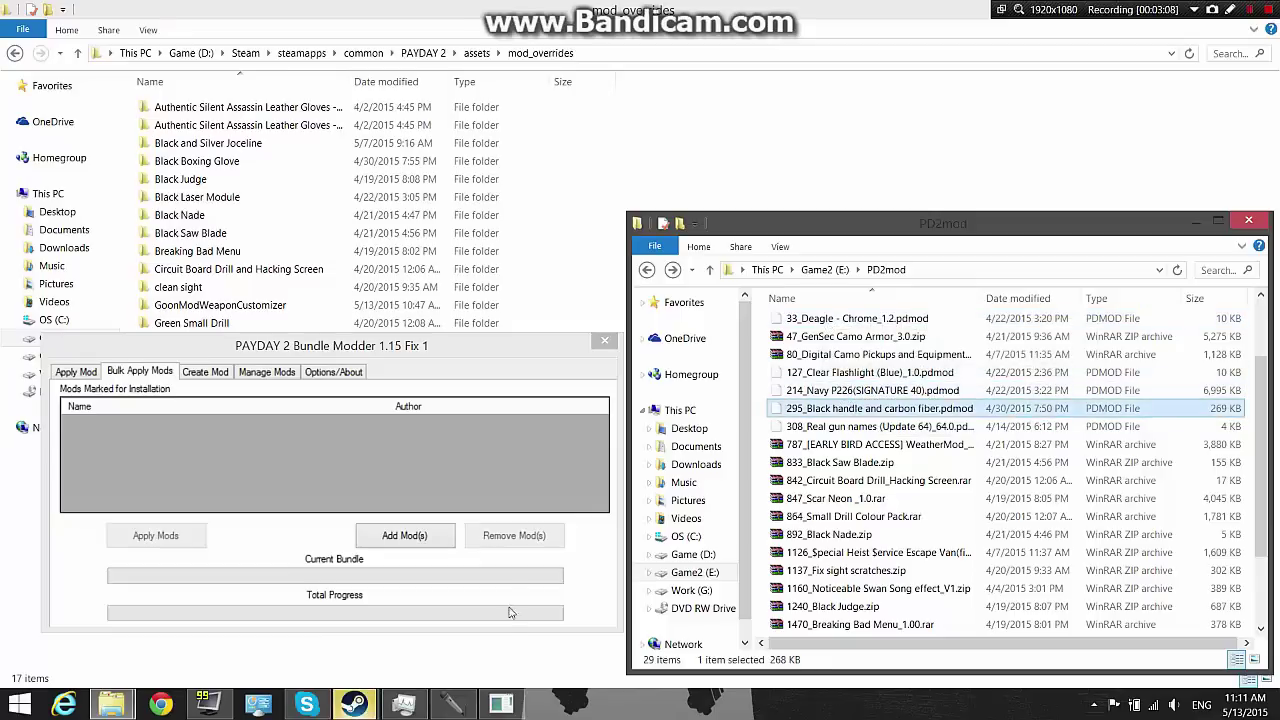
# Step: Add 127_Clear Flashlight (Blue)_1.0.pdmod from the PD2mod folder to the mods marked for installation
pyautogui.click(426, 540)
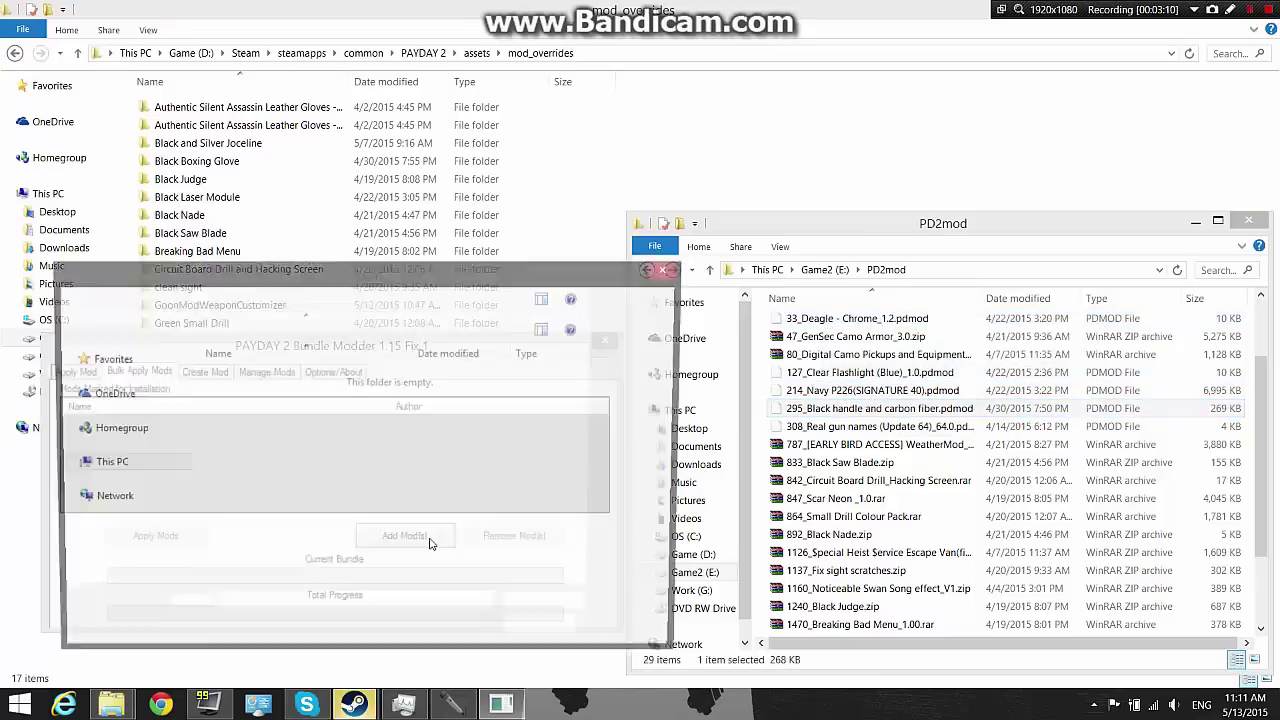
pyautogui.moveTo(441, 282); pyautogui.dragTo(1032, 225)
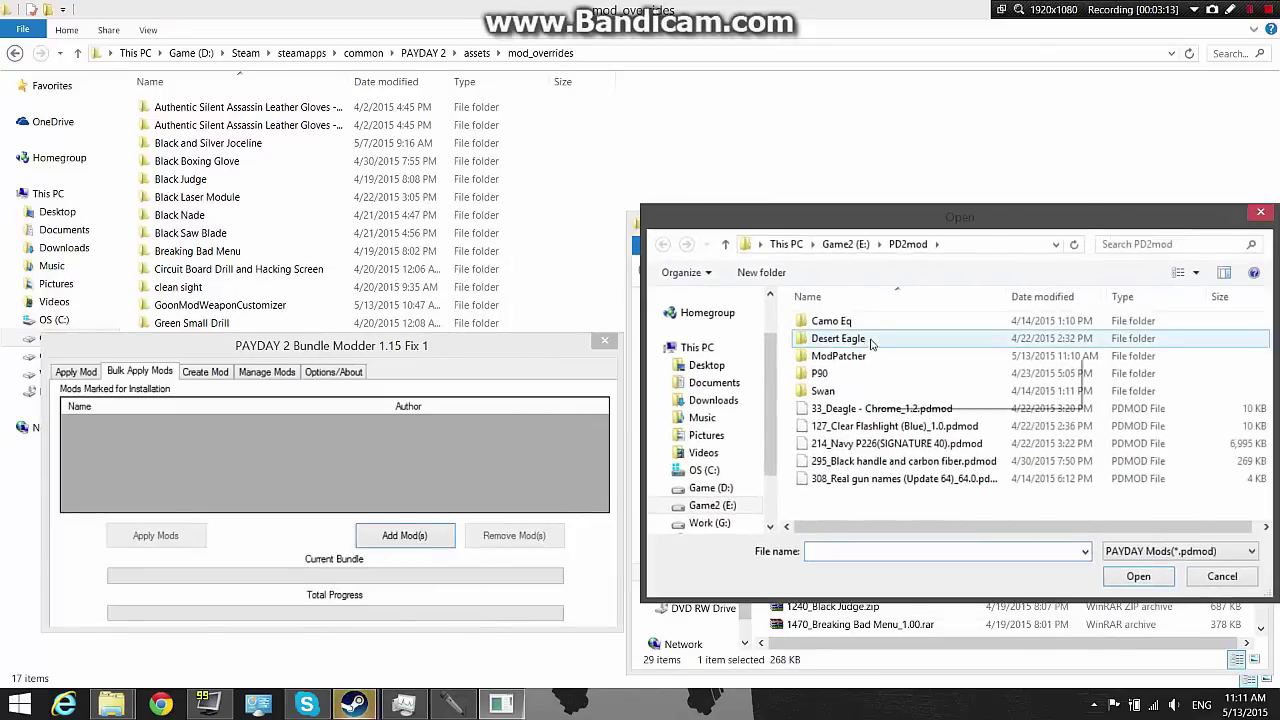
pyautogui.click(965, 410)
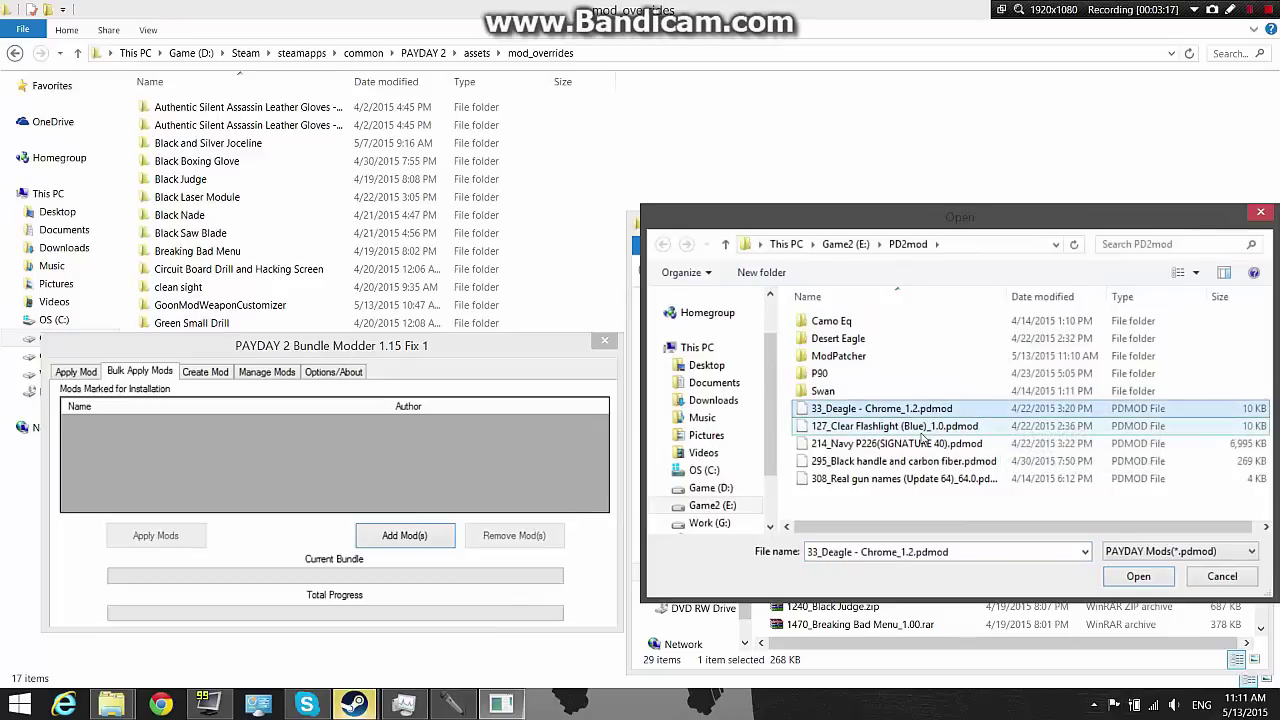
pyautogui.click(1040, 428)
pyautogui.click(1048, 413)
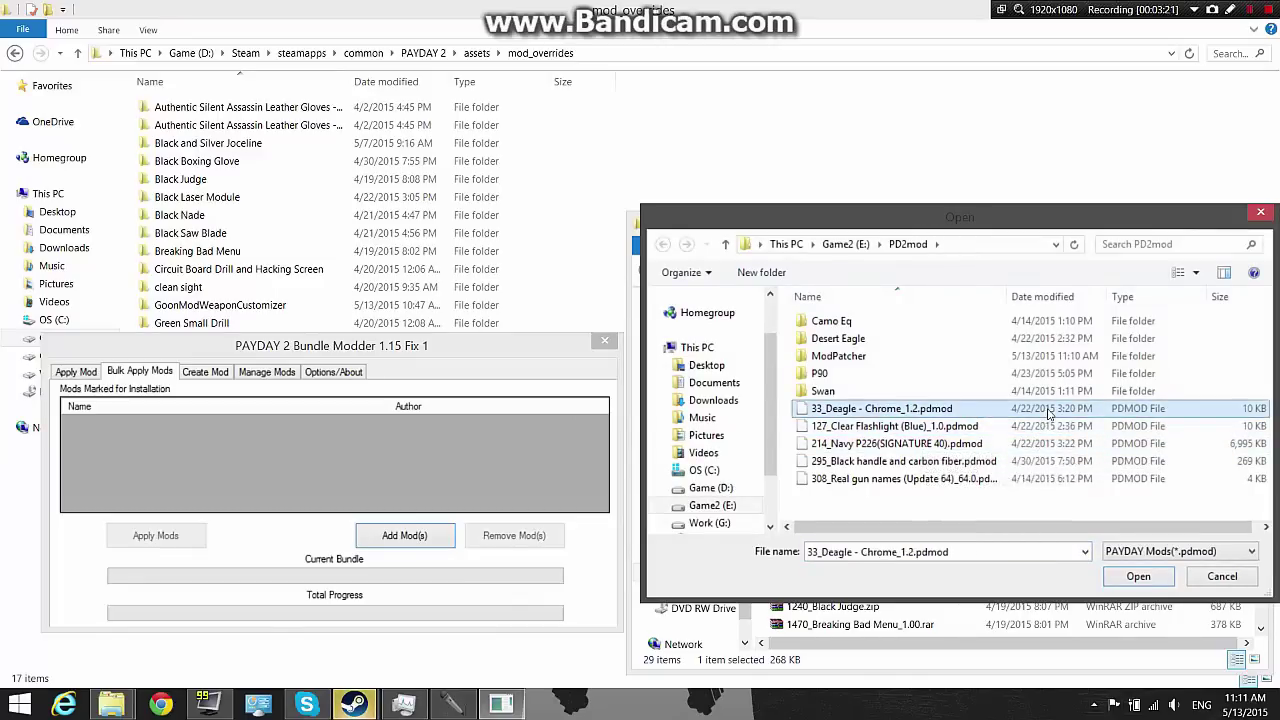
pyautogui.click(1040, 428)
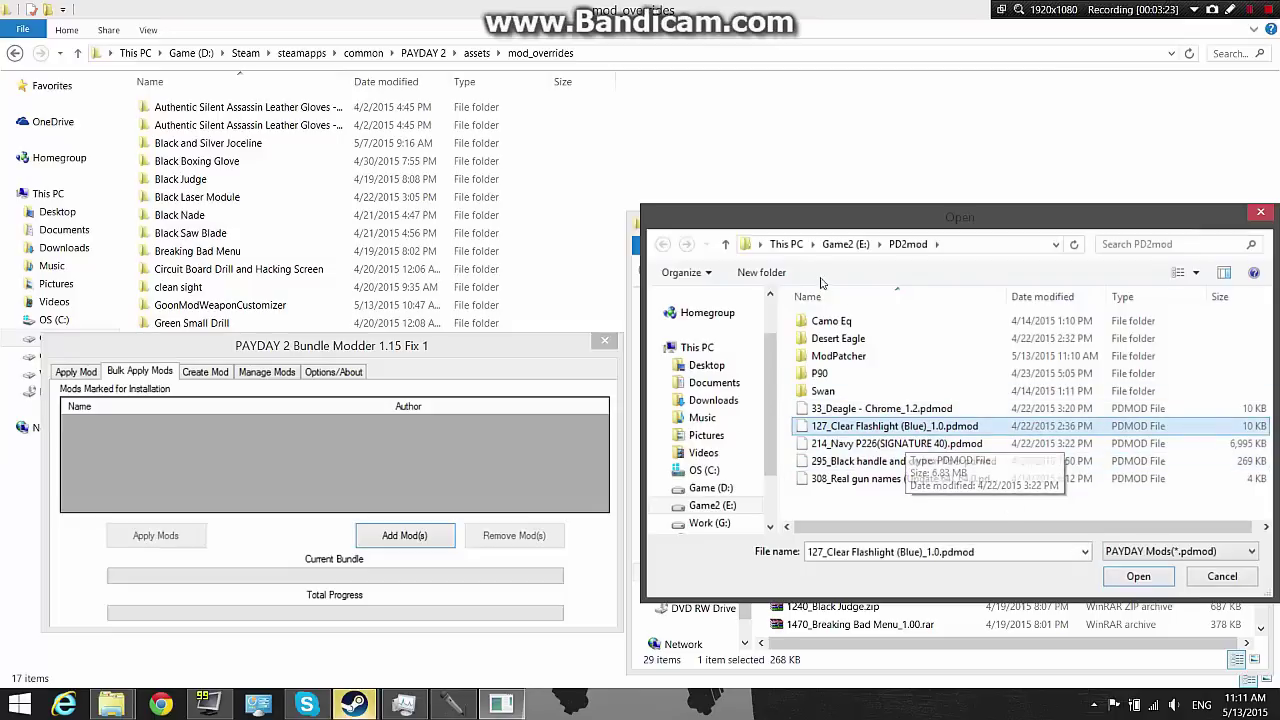
pyautogui.click(1140, 577)
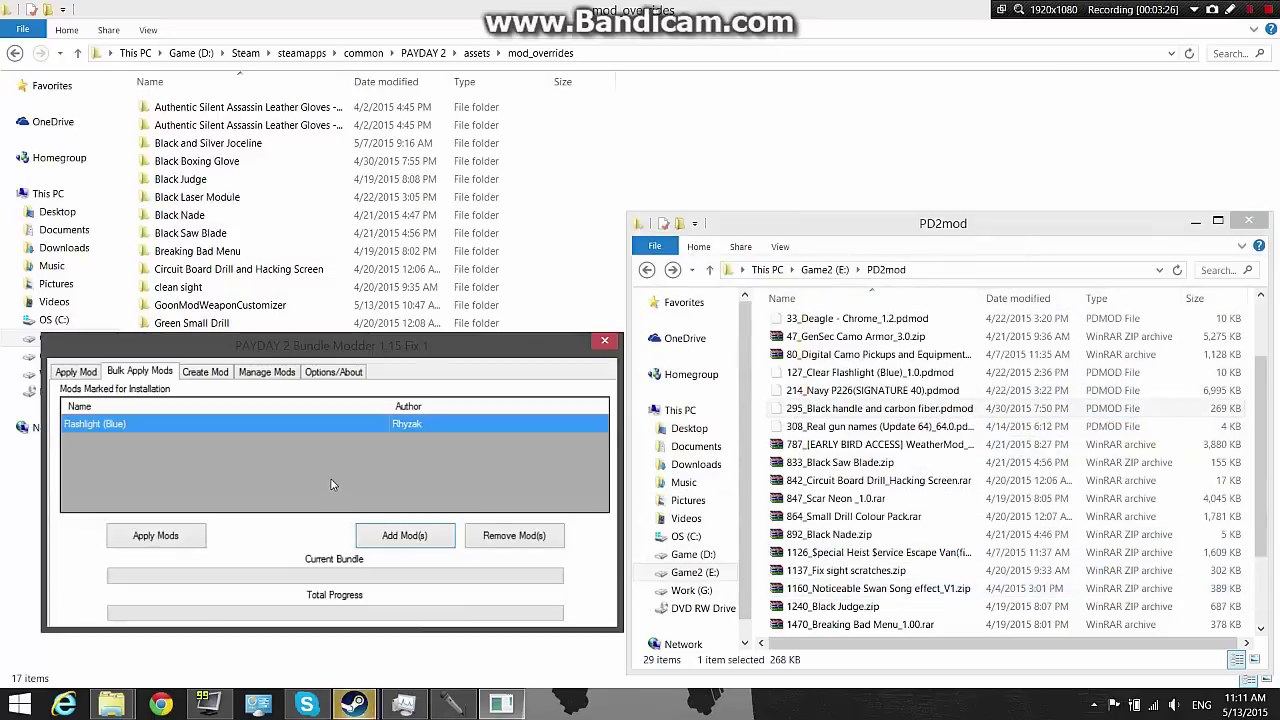
# Step: Add Lootbag Digital Camo.pdmod from the Camo Eq folder to the mods marked for installation
pyautogui.click(390, 538)
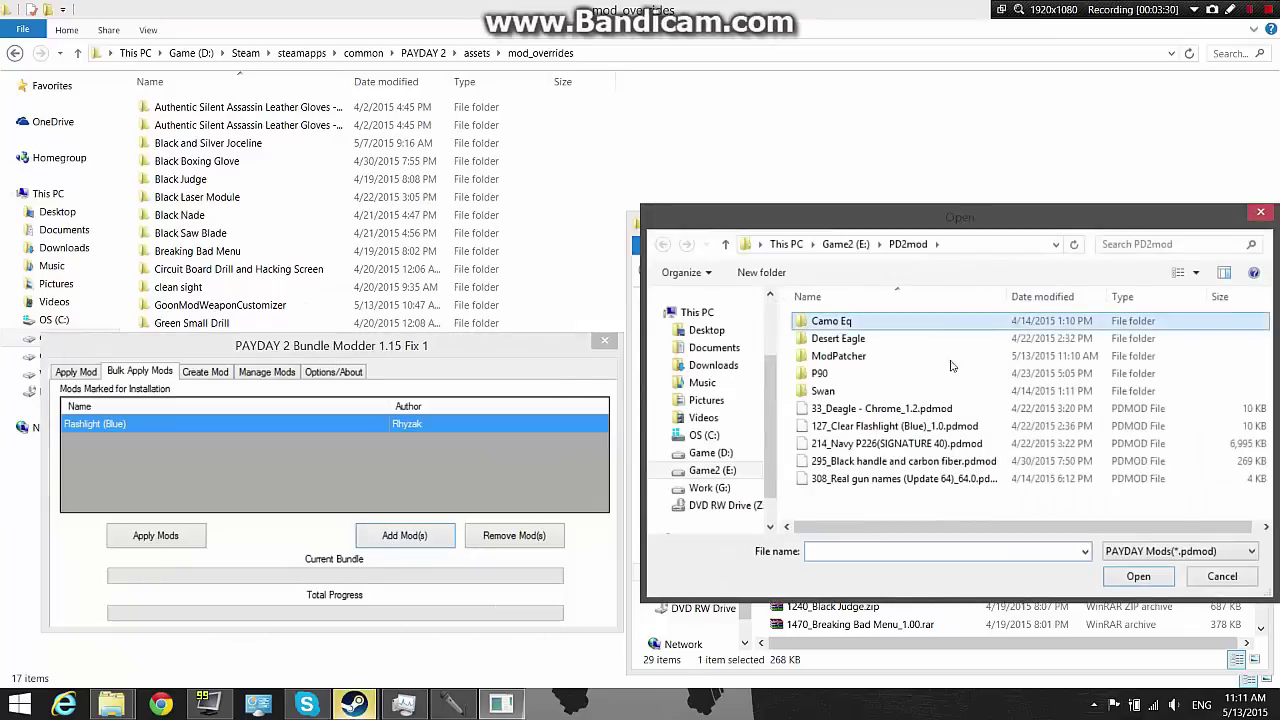
pyautogui.press('Return')
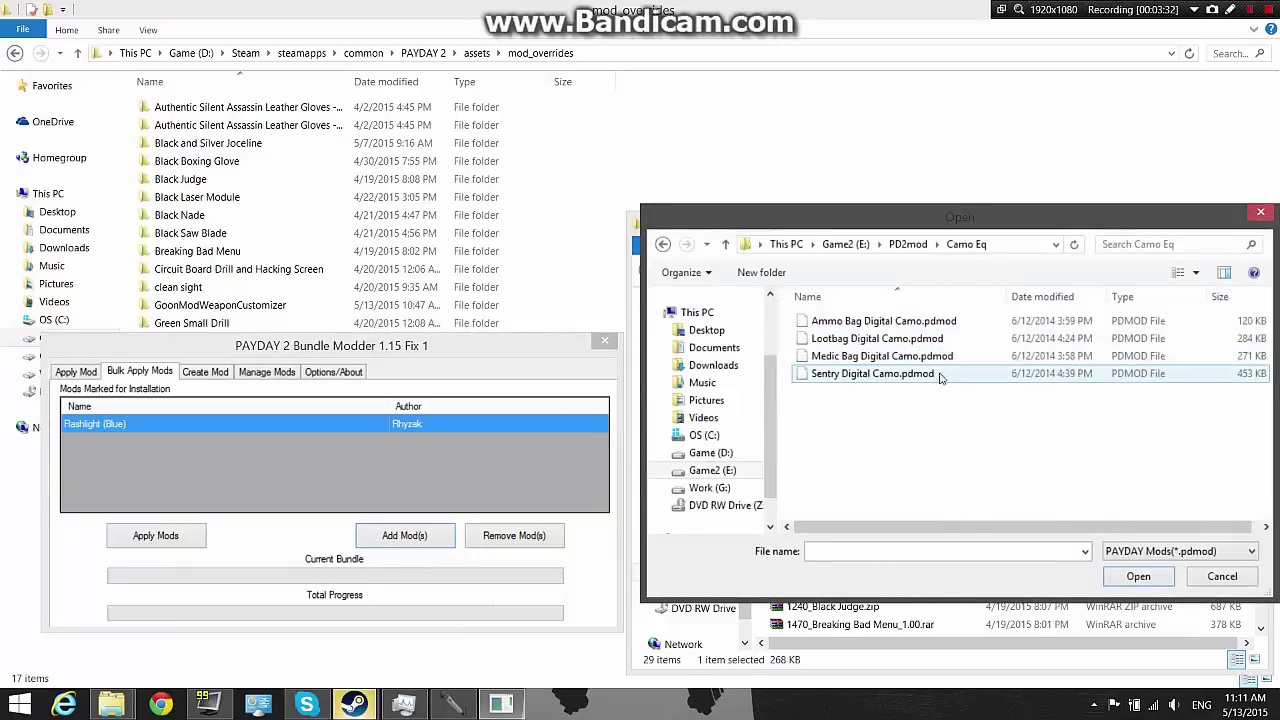
pyautogui.click(930, 321)
pyautogui.click(941, 339)
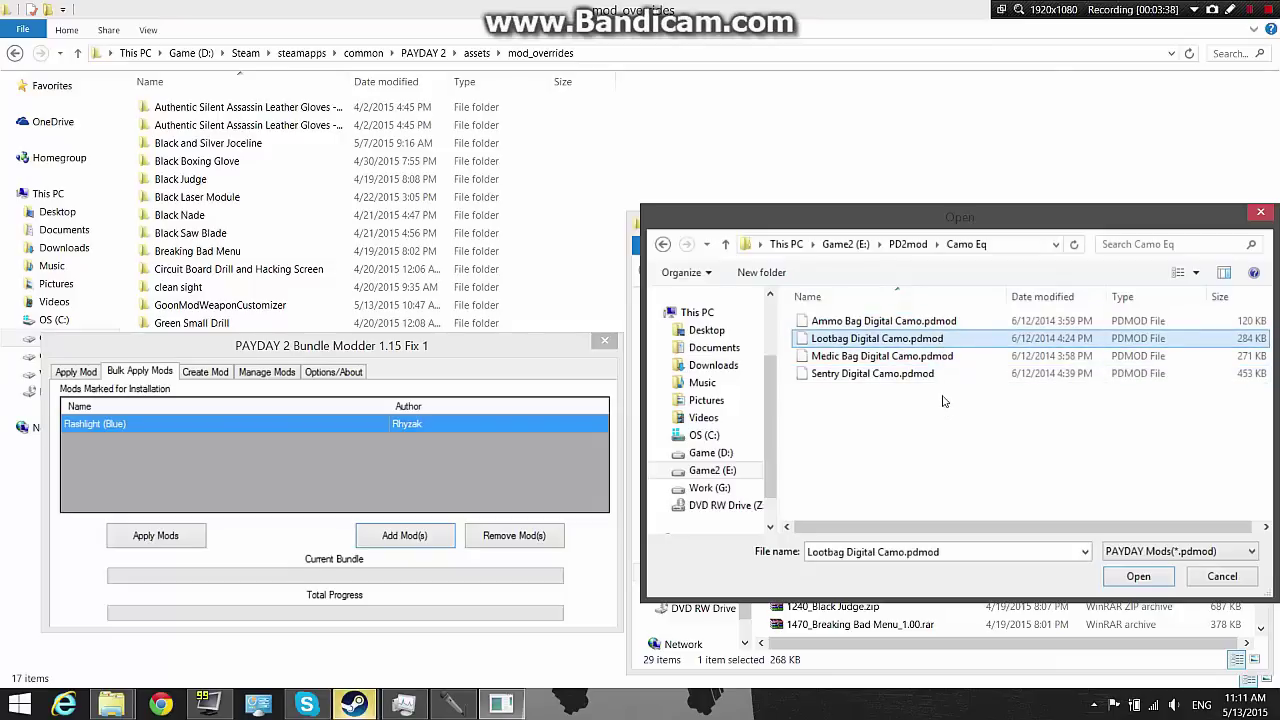
pyautogui.click(1139, 577)
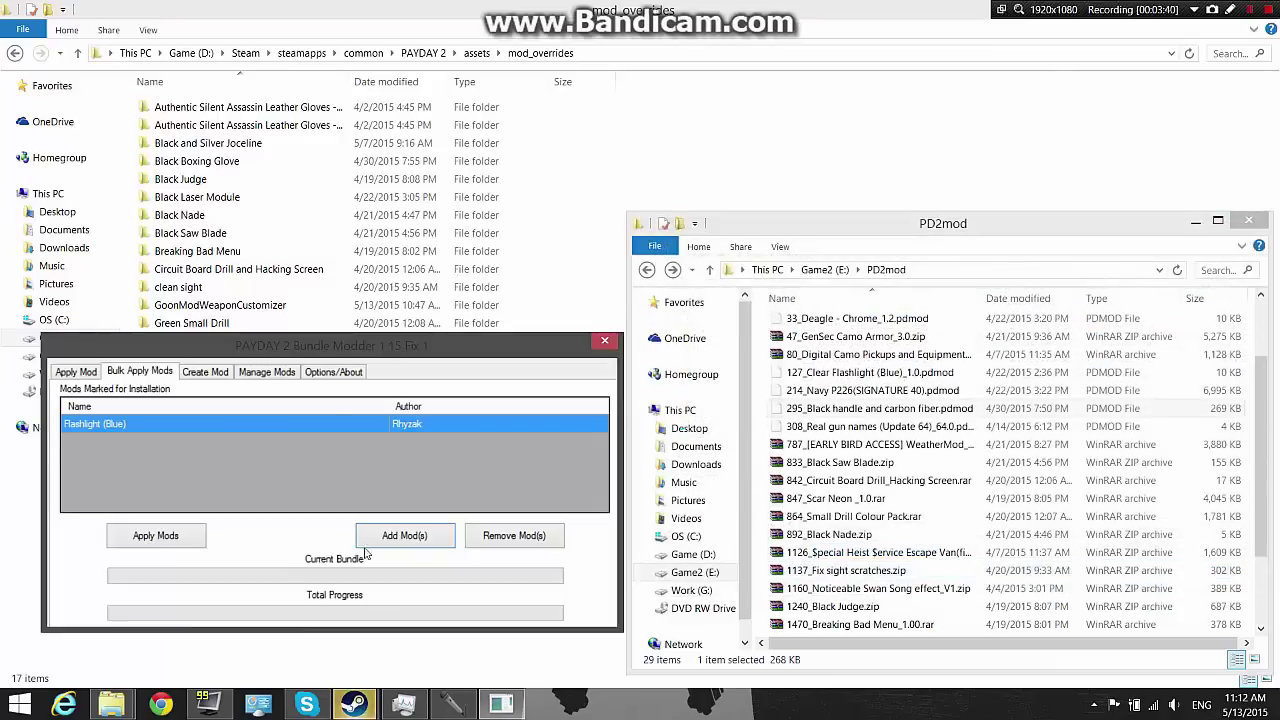
# Step: Try to apply the two marked mods and dismiss the message about the assets folder
pyautogui.click(158, 537)
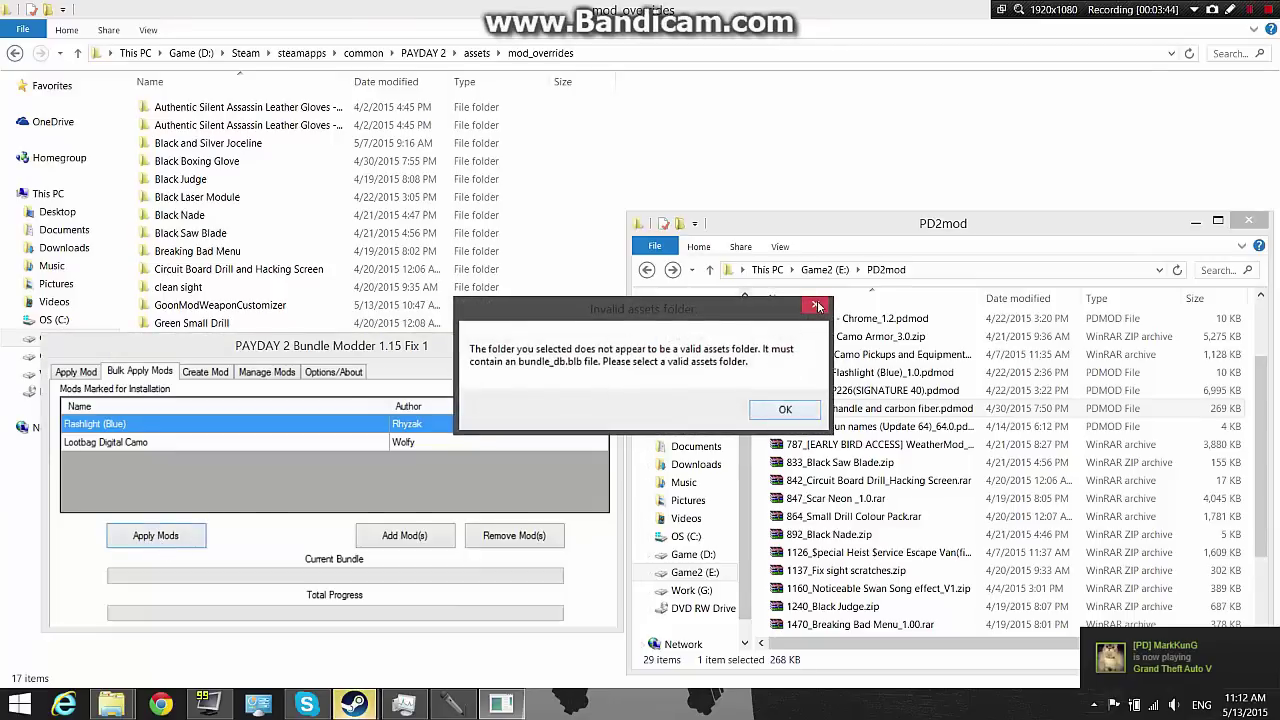
pyautogui.click(817, 306)
pyautogui.click(110, 374)
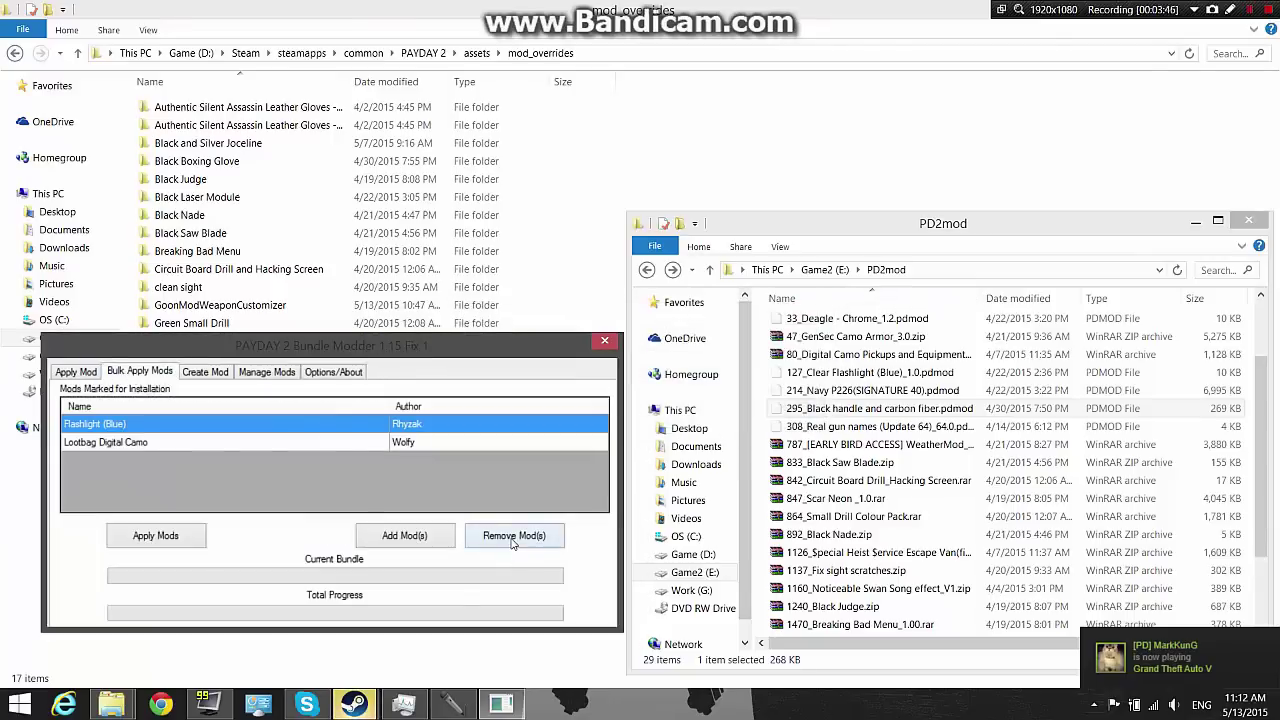
# Step: Remove Lootbag Digital Camo from the mods marked for installation
pyautogui.click(447, 441)
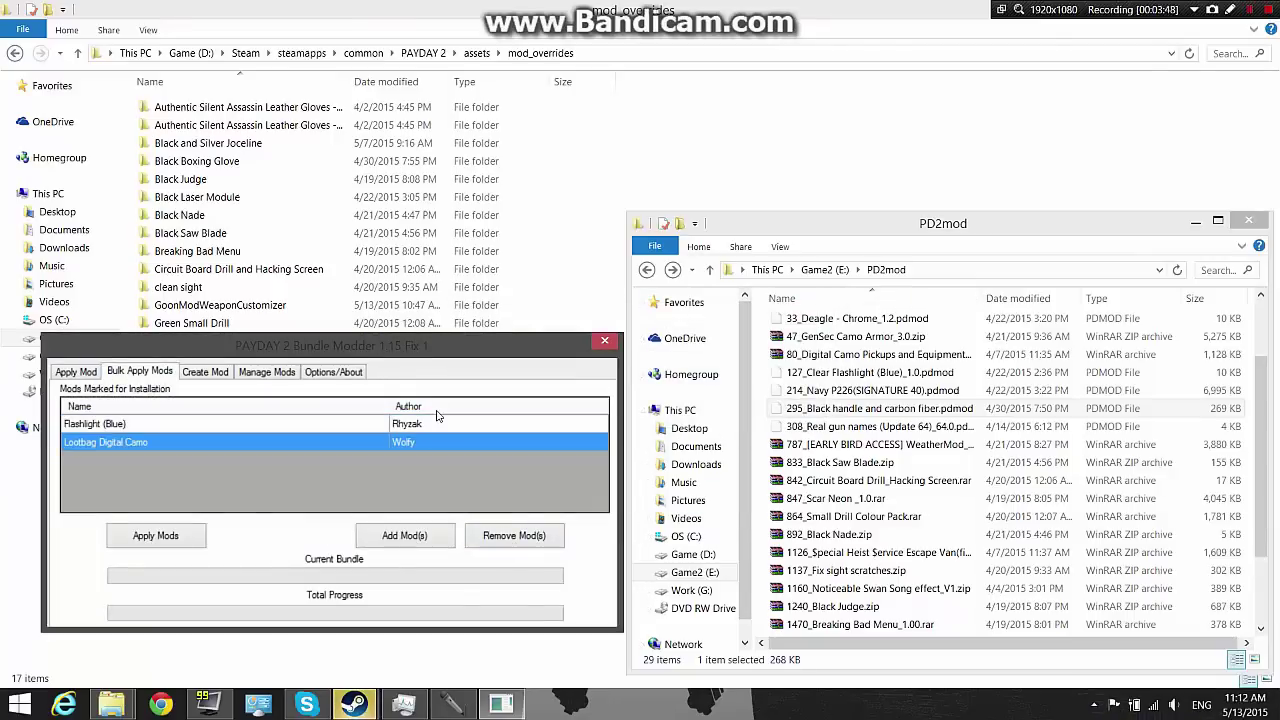
pyautogui.click(436, 424)
pyautogui.click(438, 442)
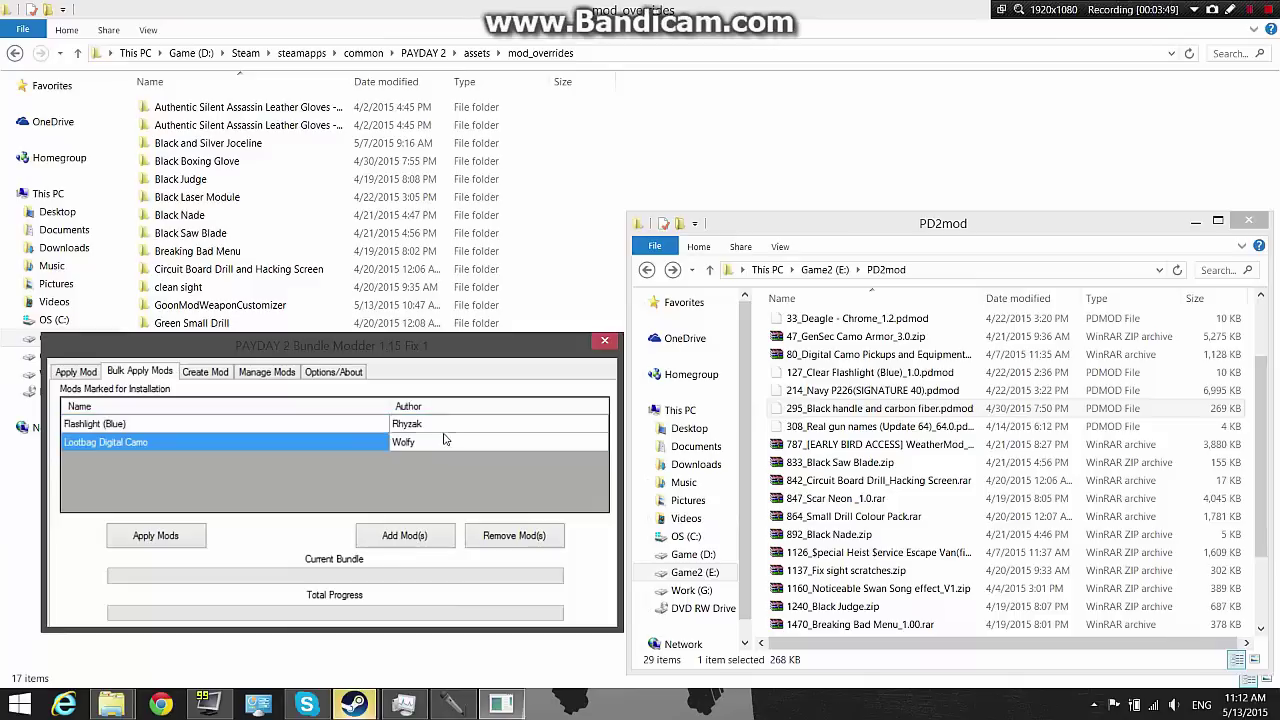
pyautogui.click(503, 537)
# Step: Add Lootbag Digital Camo.pdmod to the bulk installation list again and try to apply the marked mods
pyautogui.click(412, 543)
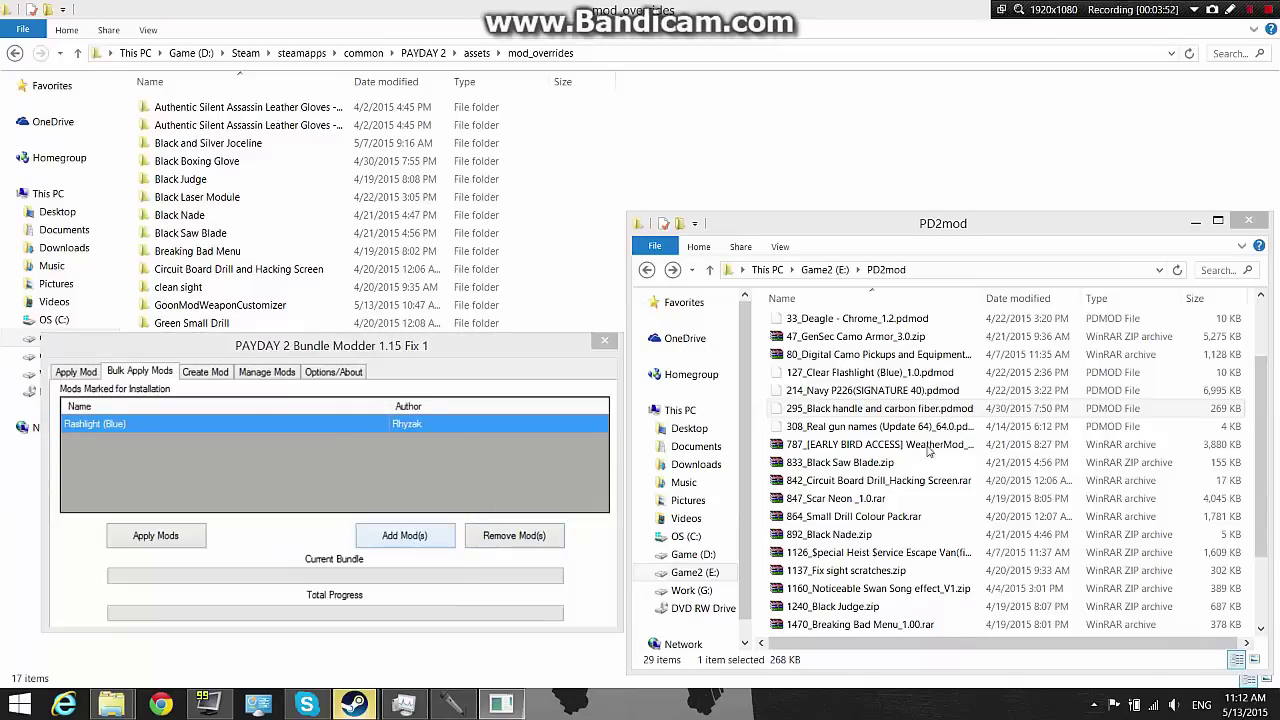
pyautogui.doubleClick(873, 339)
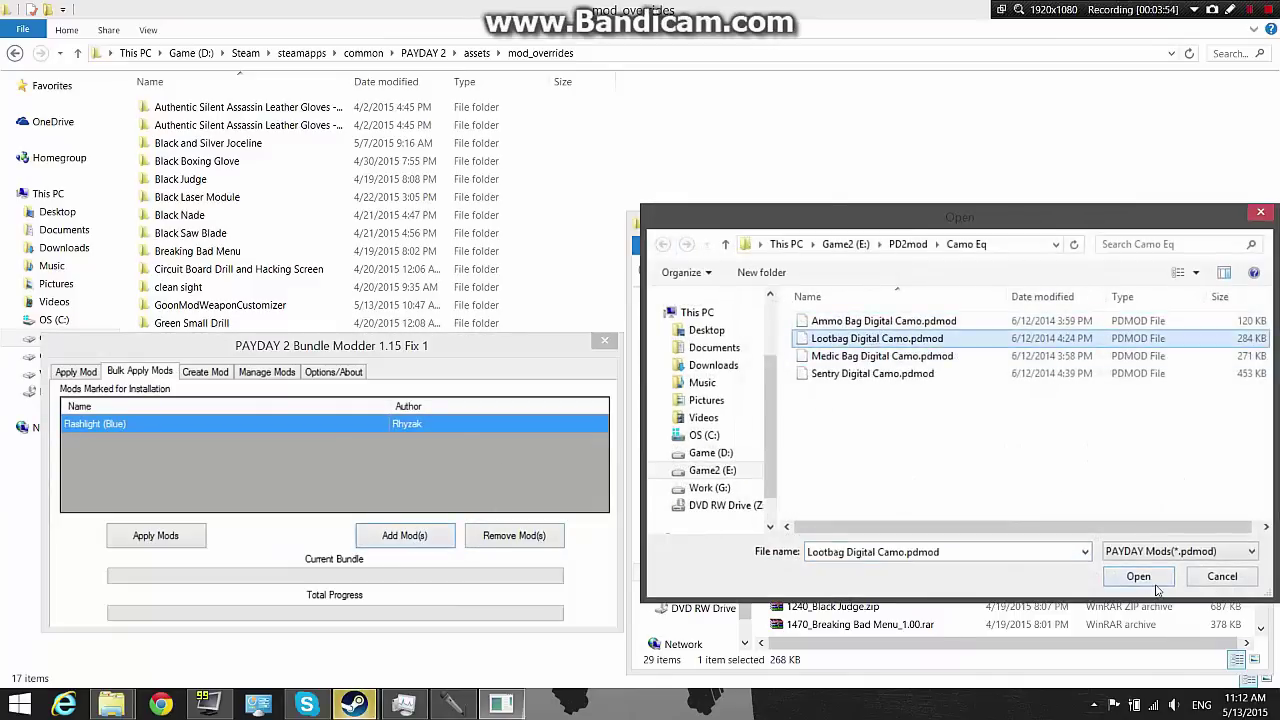
pyautogui.click(186, 537)
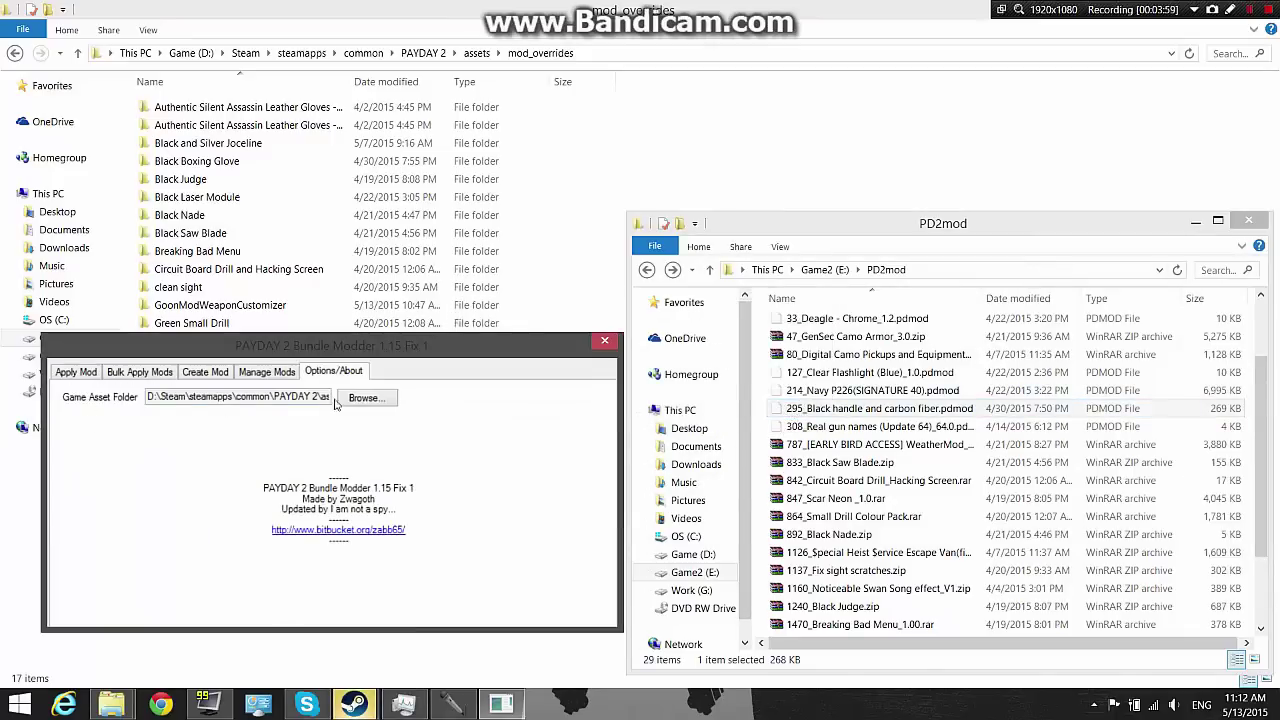
# Step: Set the game asset folder to the PAYDAY 2 assets folder and apply the two mods marked for installation
pyautogui.click(388, 399)
pyautogui.click(817, 571)
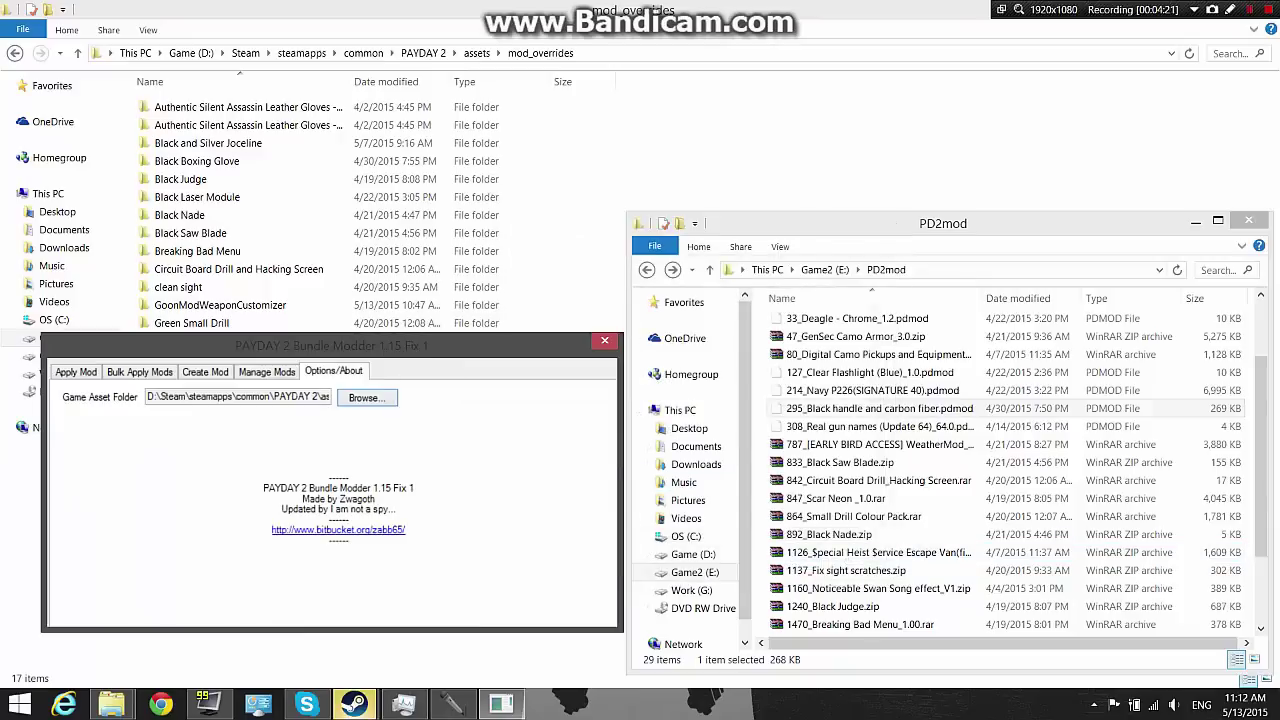
pyautogui.click(150, 370)
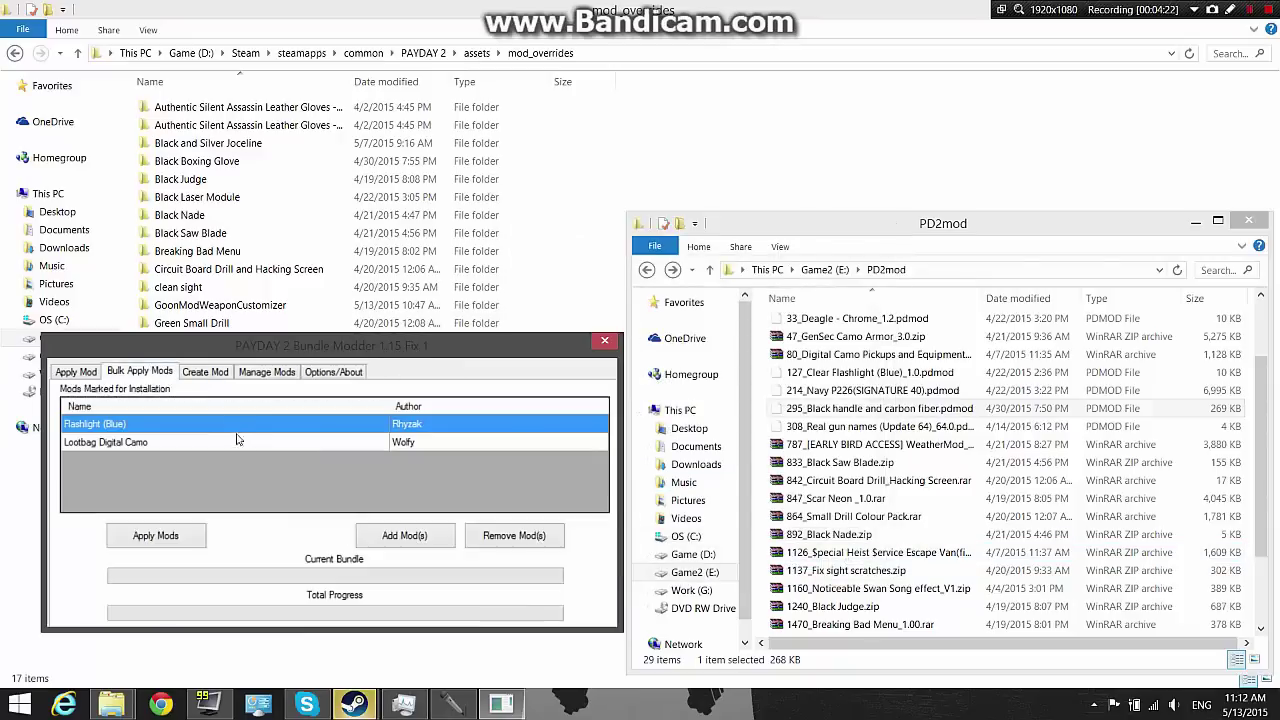
pyautogui.click(185, 536)
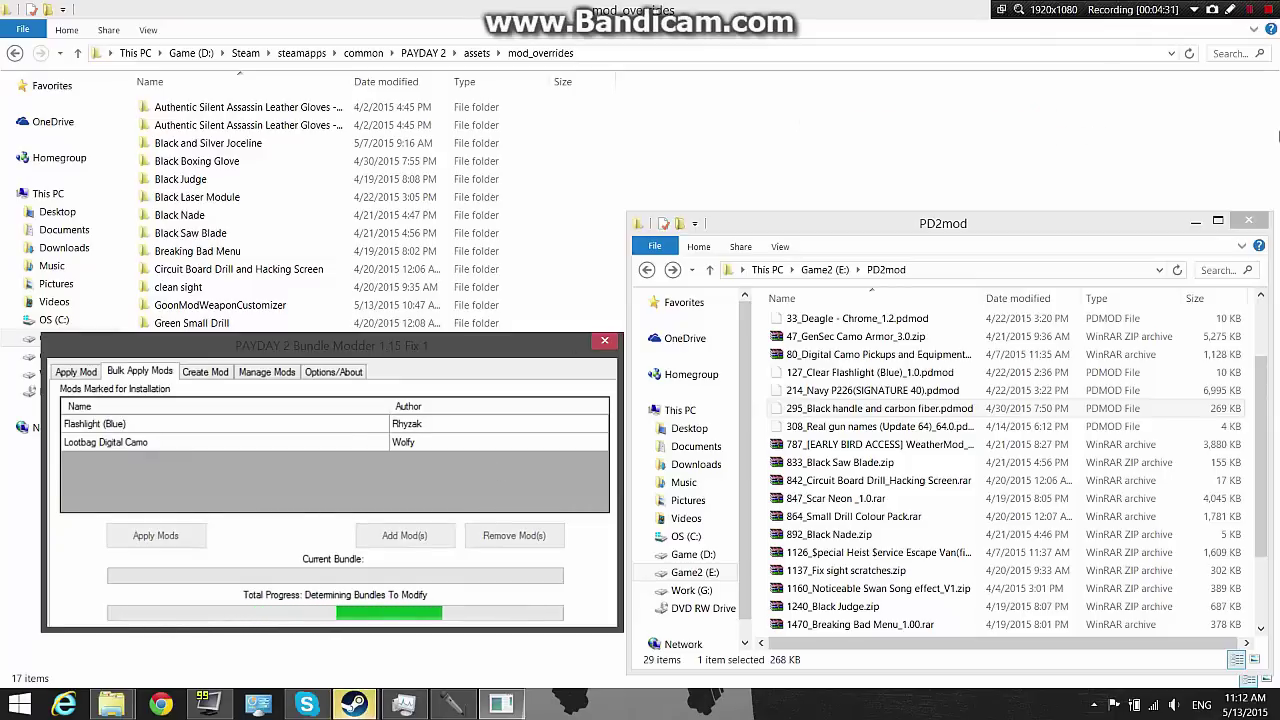
# Step: Look through the Downloads folder for BLT hook files, selecting the BLT-ClubSandwich archive
pyautogui.scroll(-1, 924, 510)
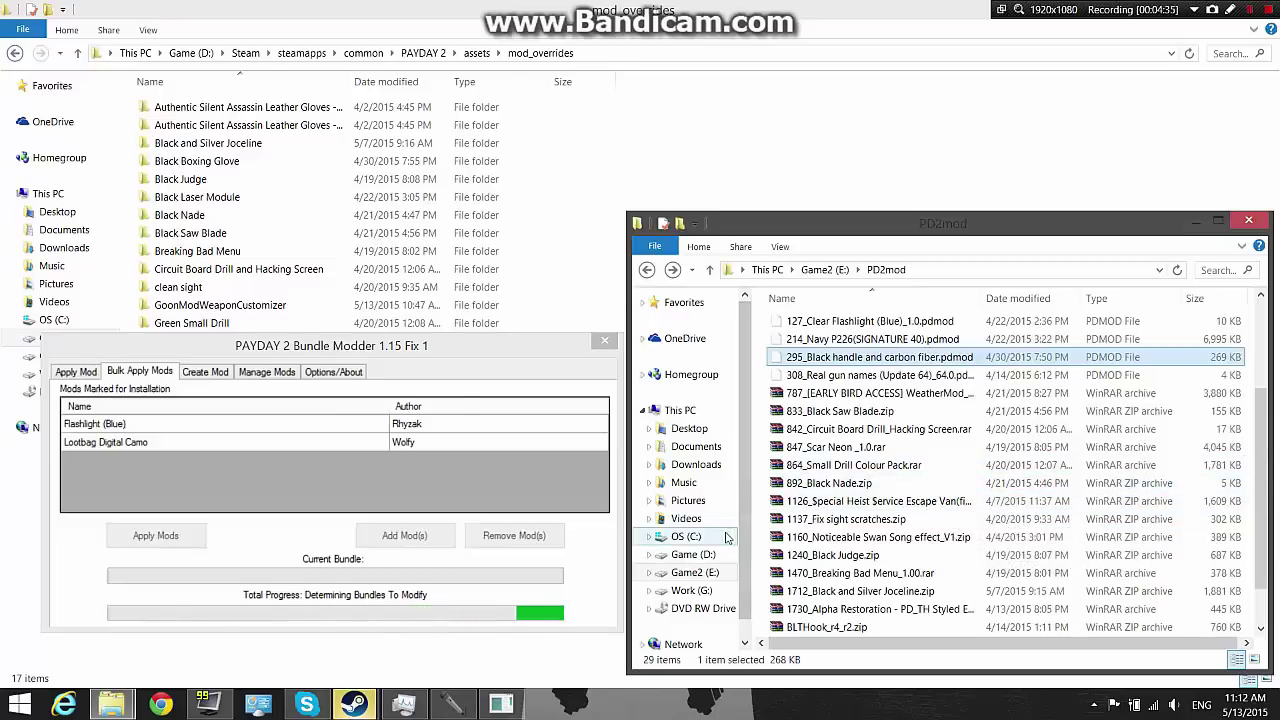
pyautogui.click(815, 145)
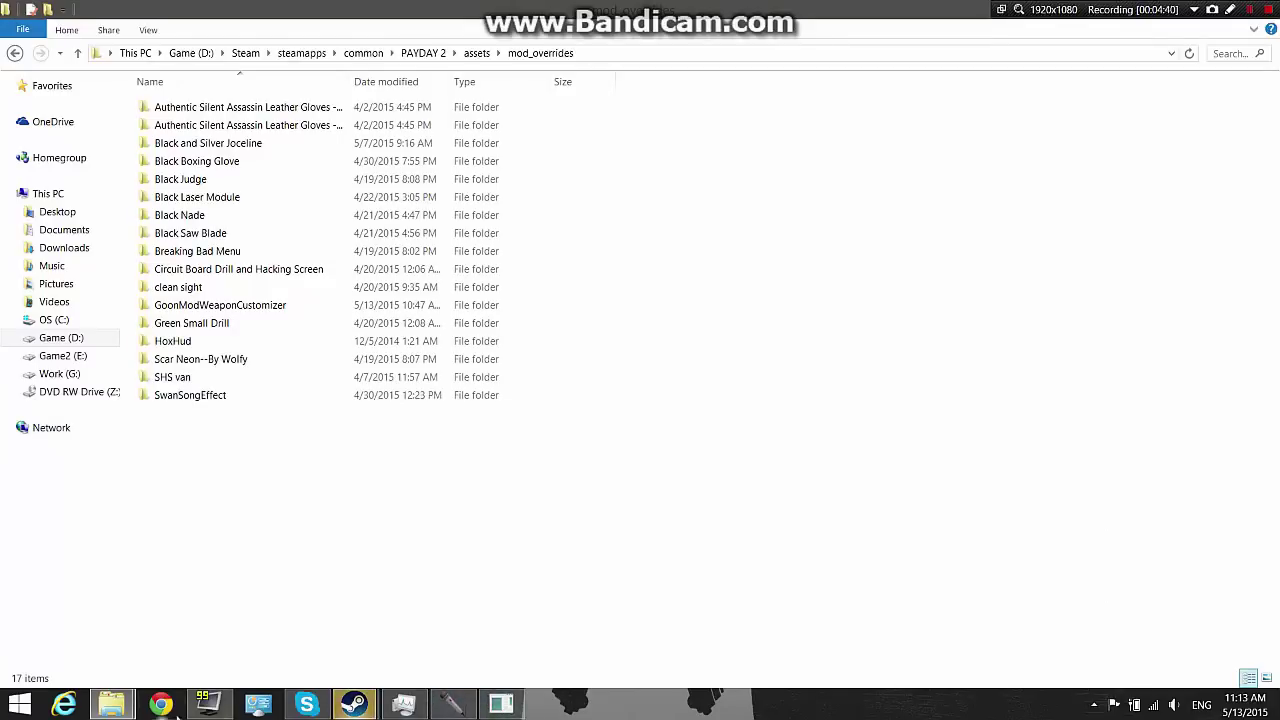
pyautogui.moveTo(106, 706)
pyautogui.click(105, 612)
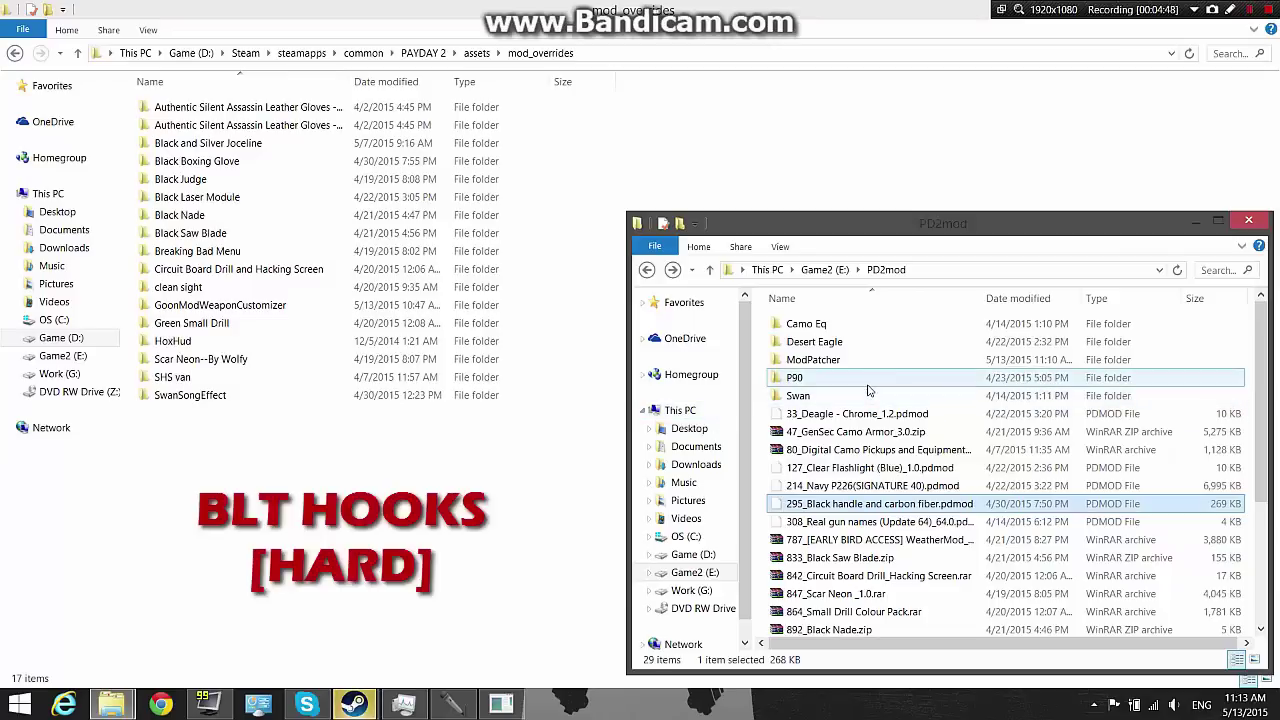
pyautogui.click(700, 465)
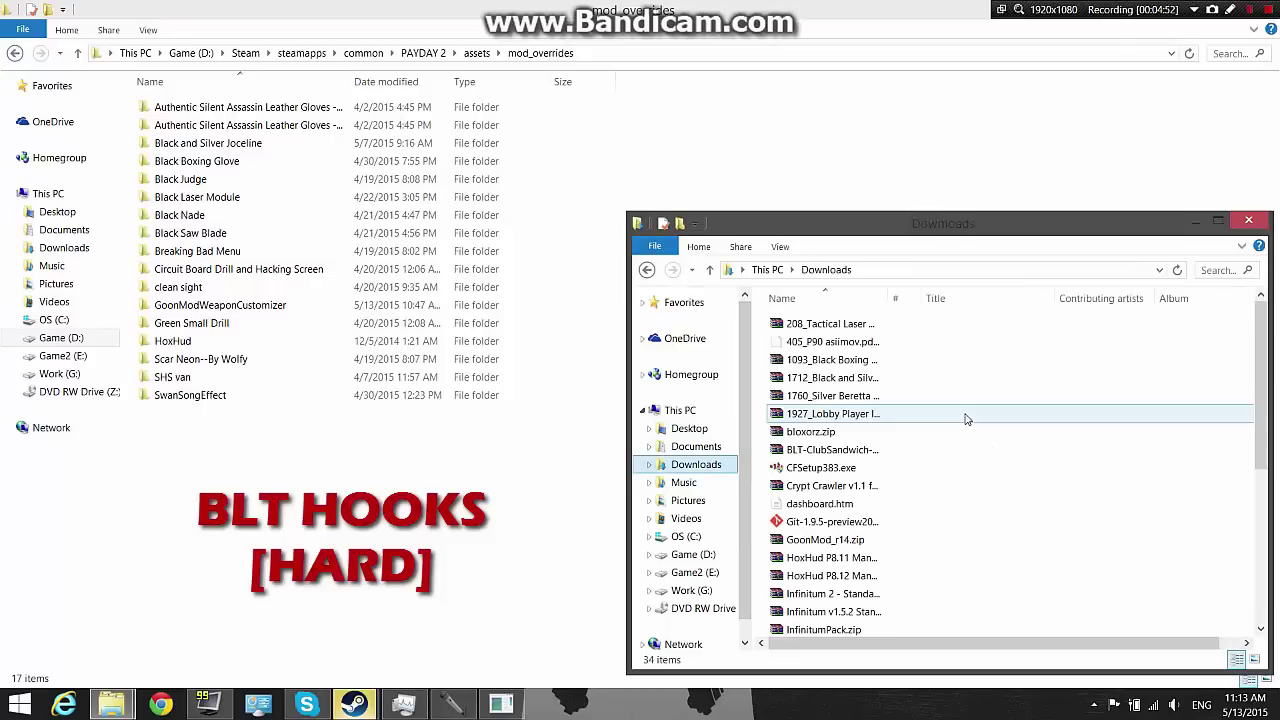
pyautogui.click(1067, 450)
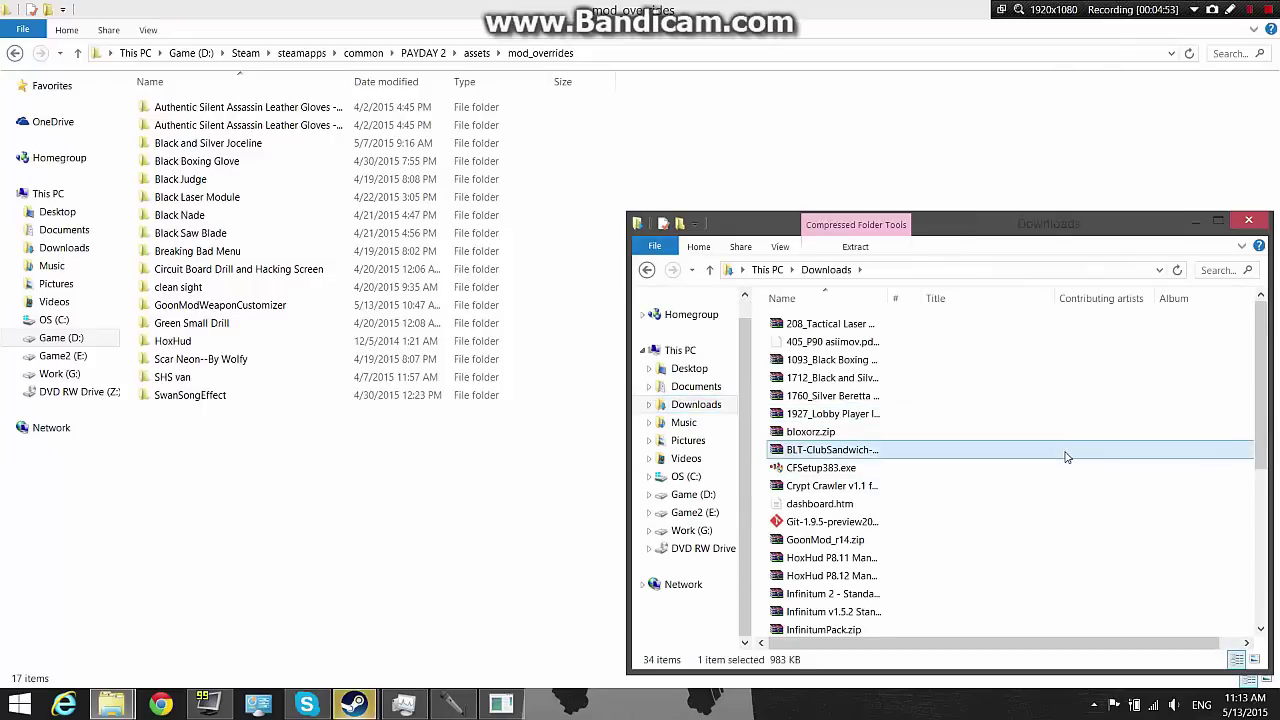
pyautogui.scroll(-5, 1066, 455)
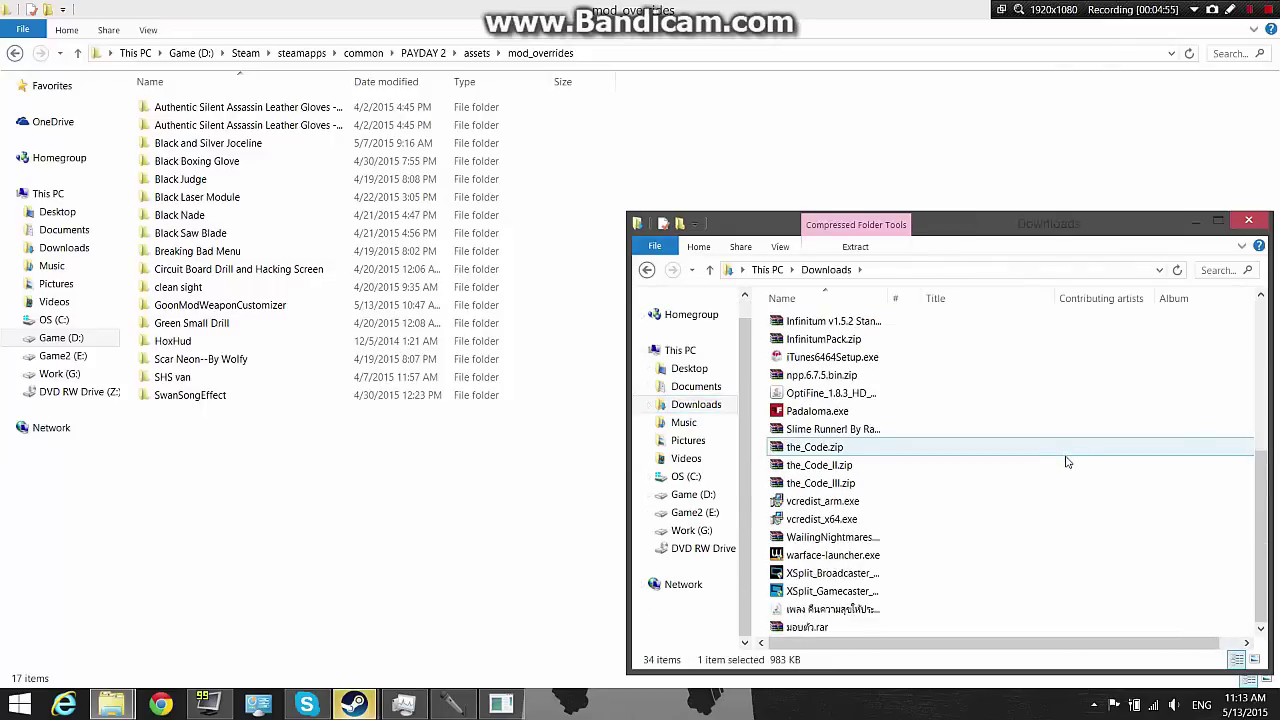
pyautogui.scroll(5, 1067, 462)
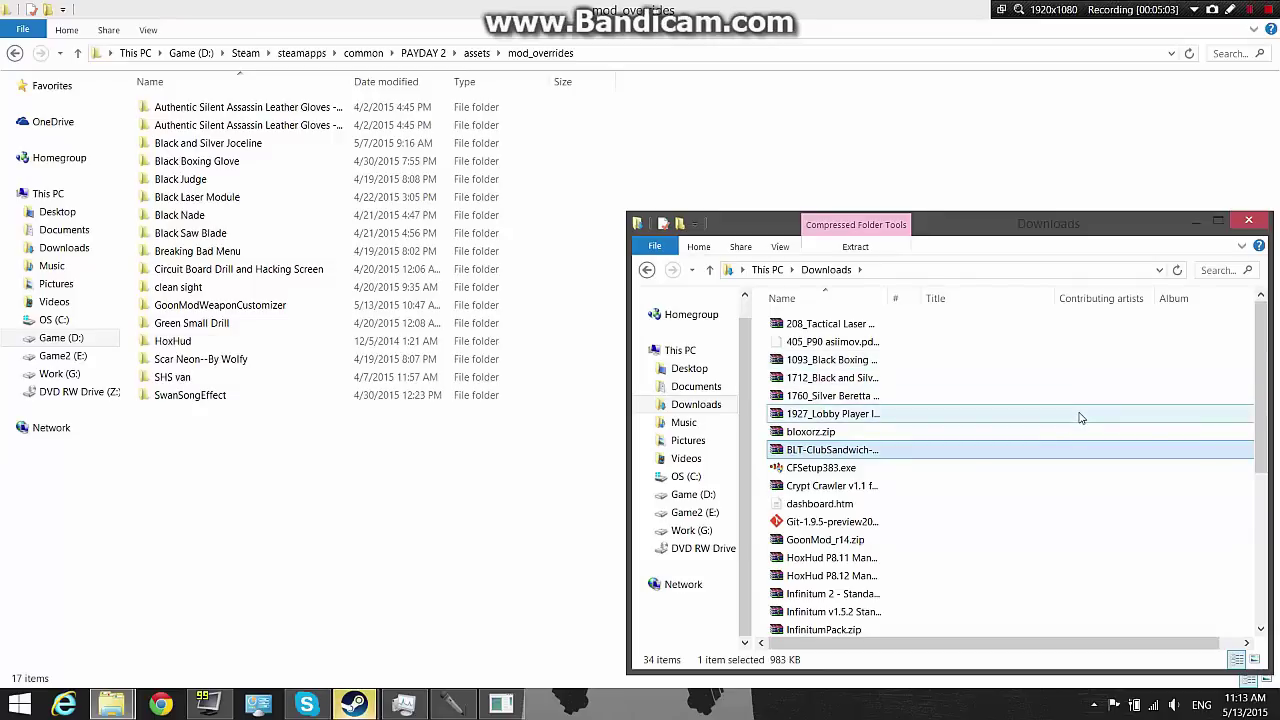
pyautogui.scroll(-3, 1080, 417)
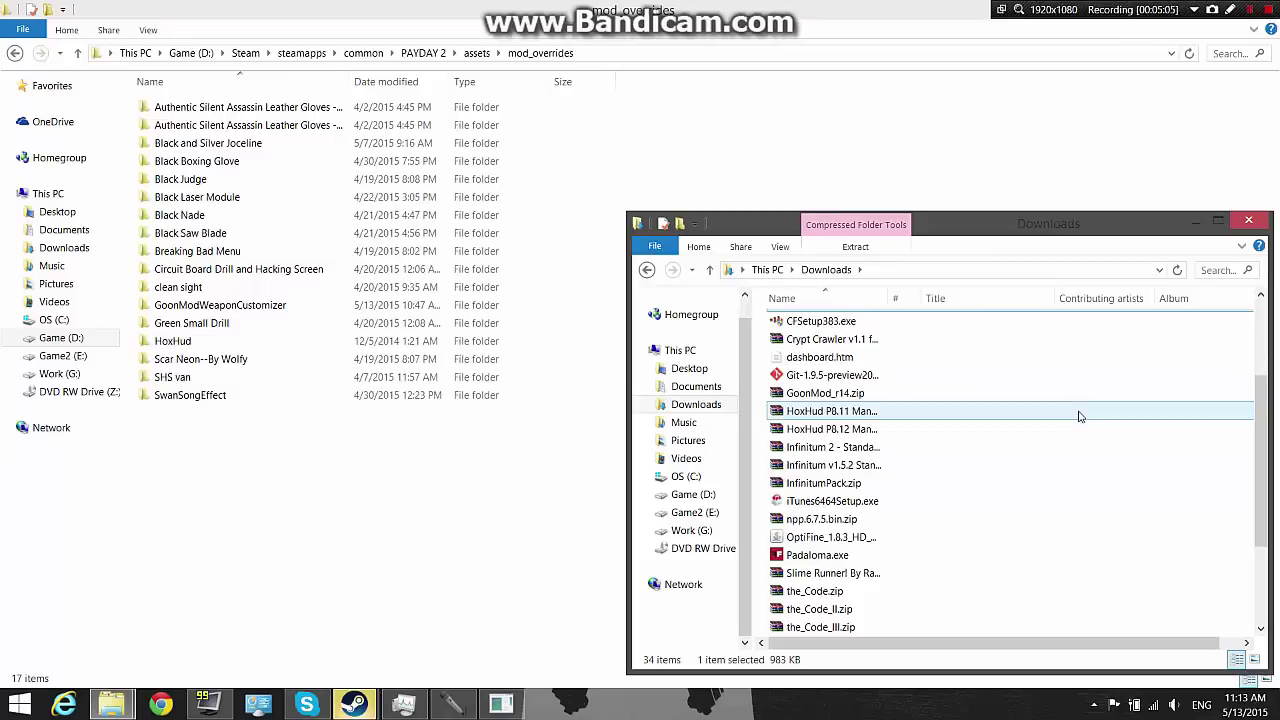
# Step: View the contents of npp.6.7.5.bin.zip in WinRAR, then dismiss the license reminder and close the archive
pyautogui.click(1015, 518)
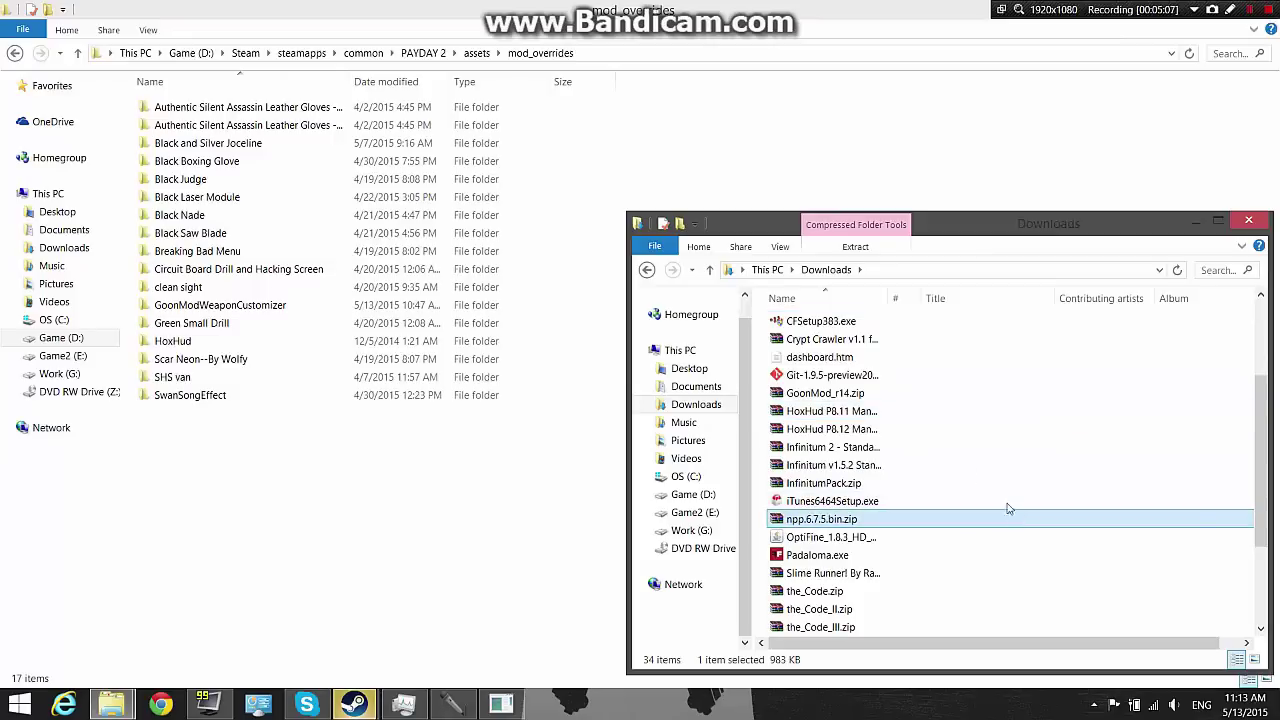
pyautogui.moveTo(838, 511); pyautogui.dragTo(795, 520)
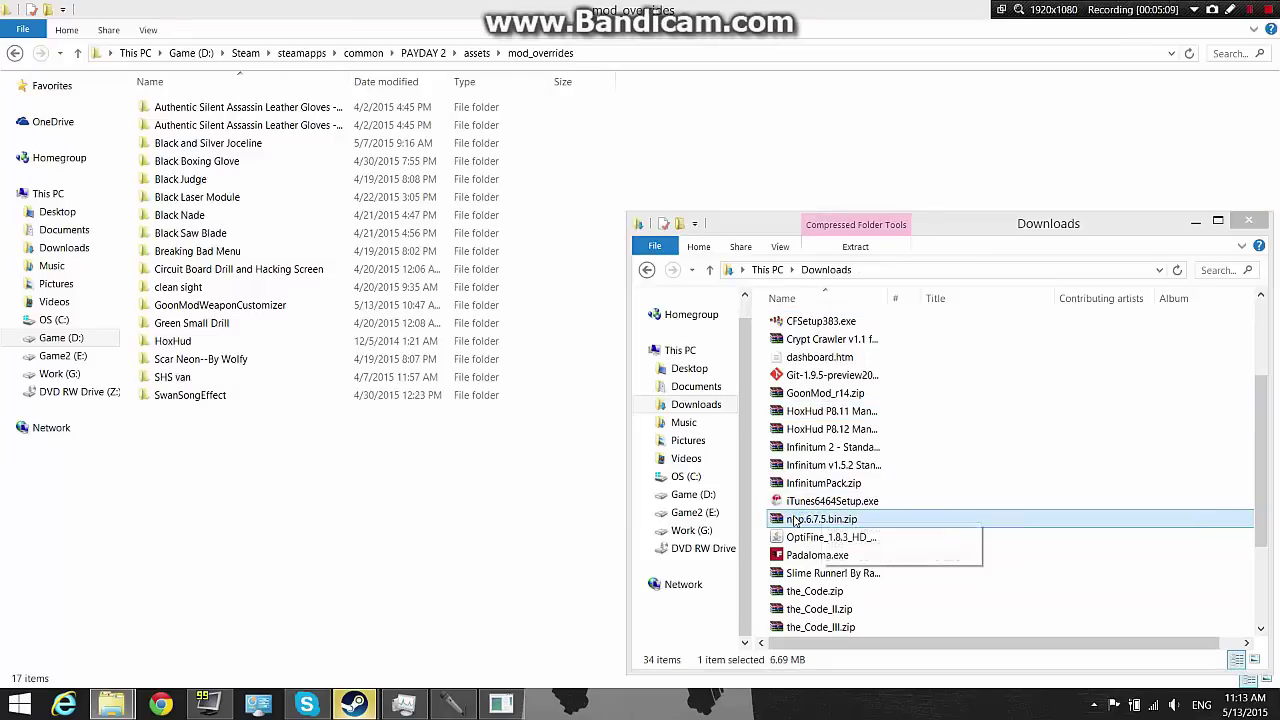
pyautogui.doubleClick(795, 520)
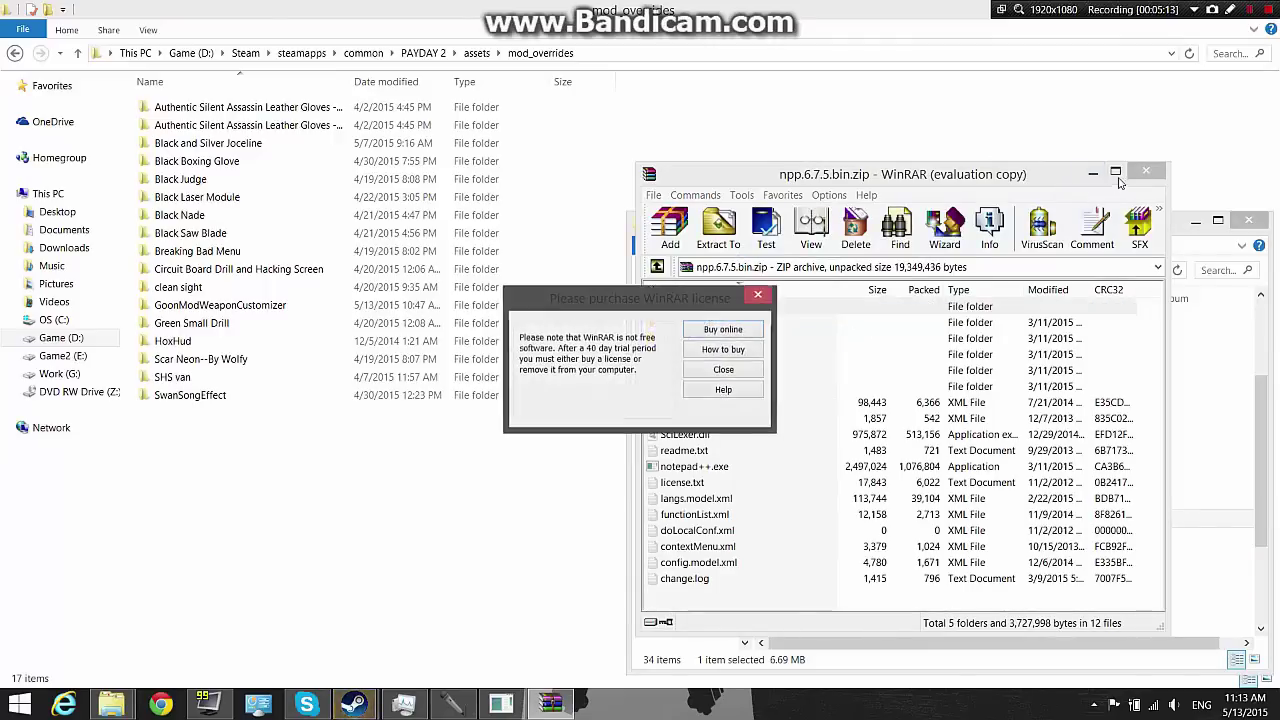
pyautogui.click(723, 370)
pyautogui.click(1145, 171)
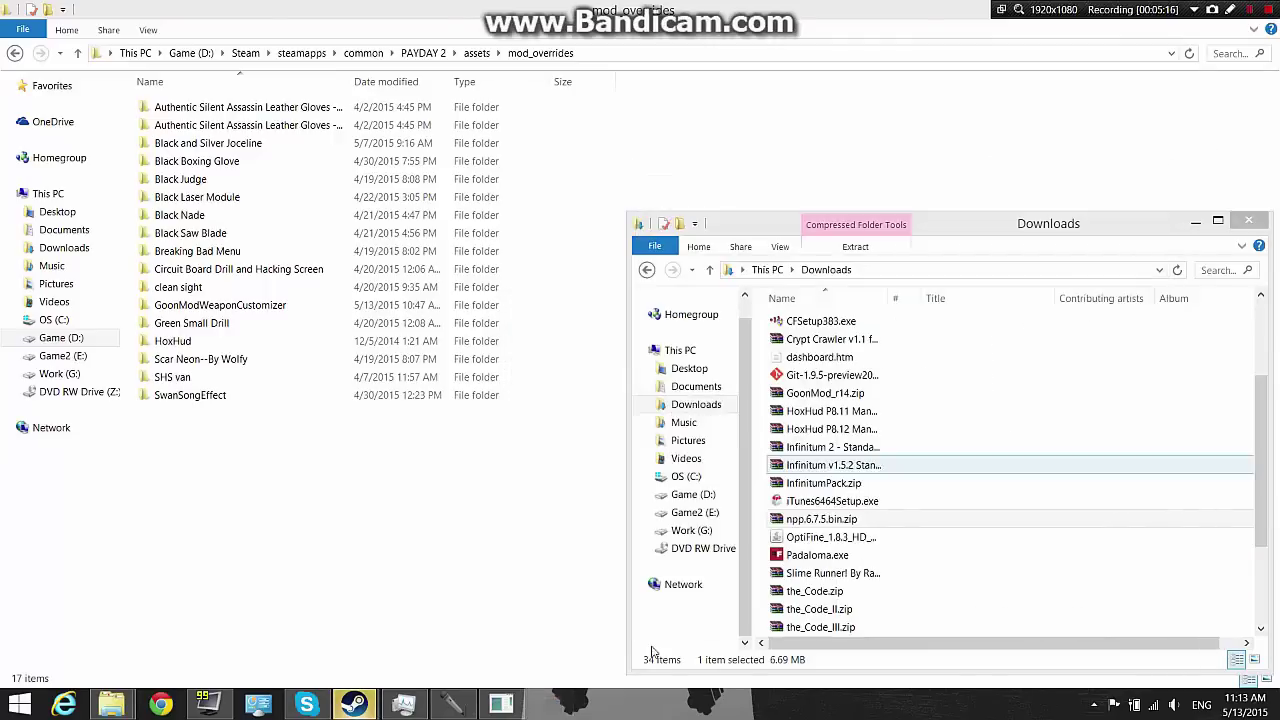
# Step: Open the PD2mod folder on the Game2 (E:) drive
pyautogui.click(700, 495)
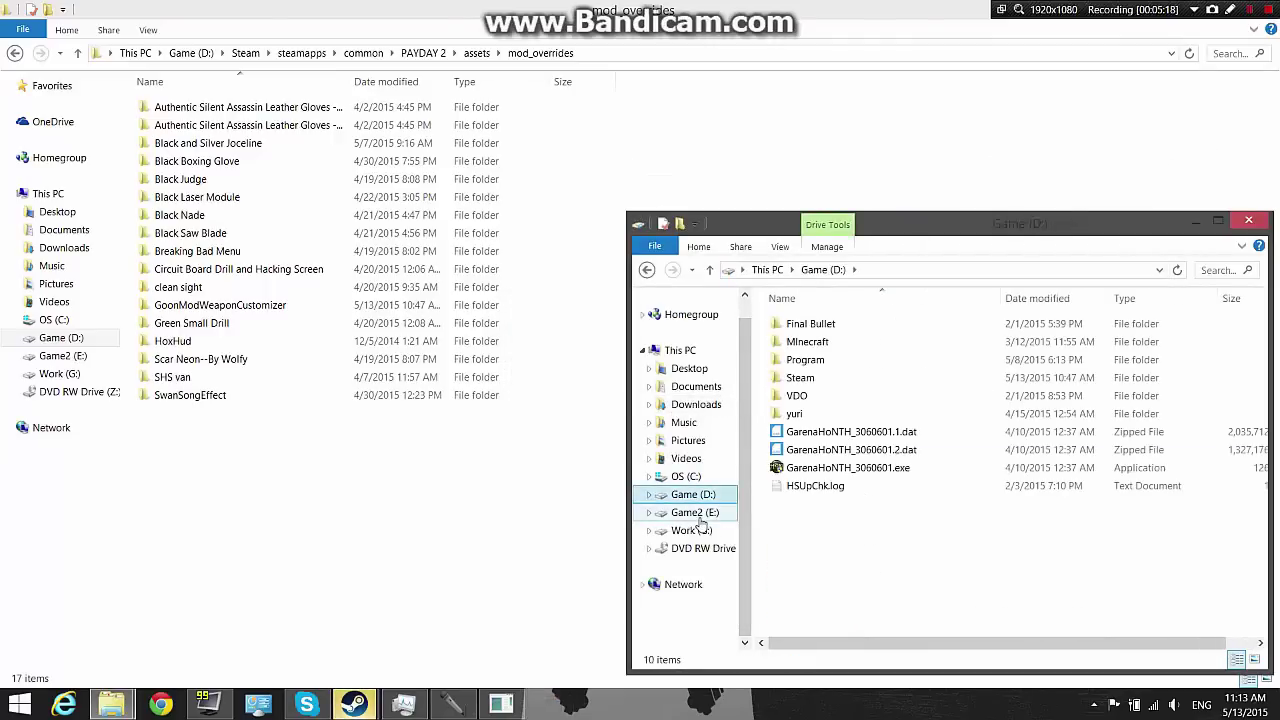
pyautogui.click(699, 517)
pyautogui.click(886, 397)
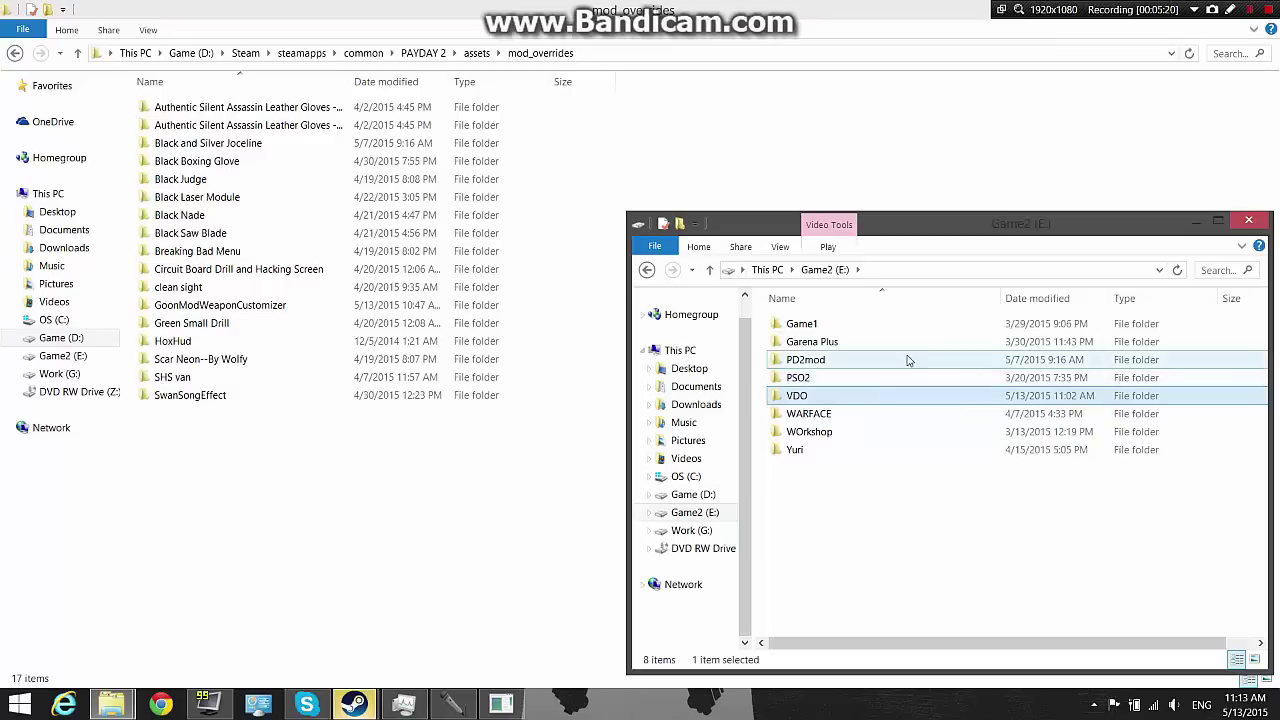
pyautogui.click(908, 360)
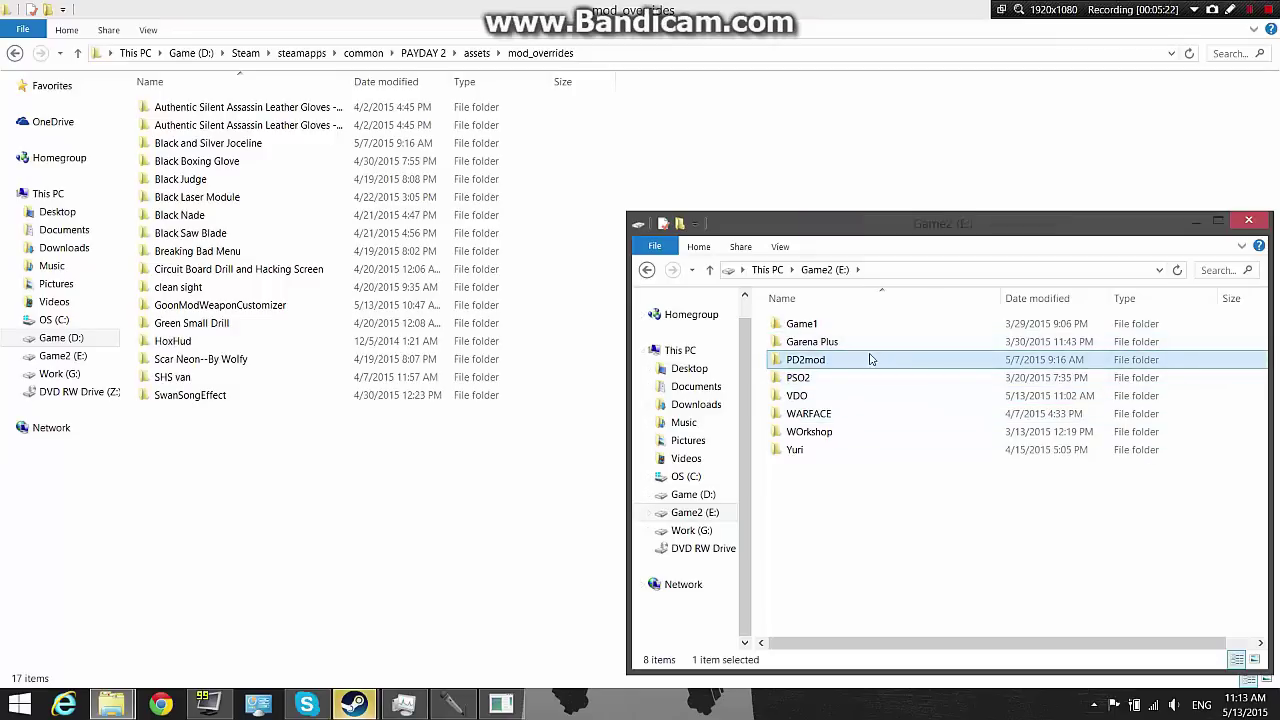
pyautogui.doubleClick(870, 360)
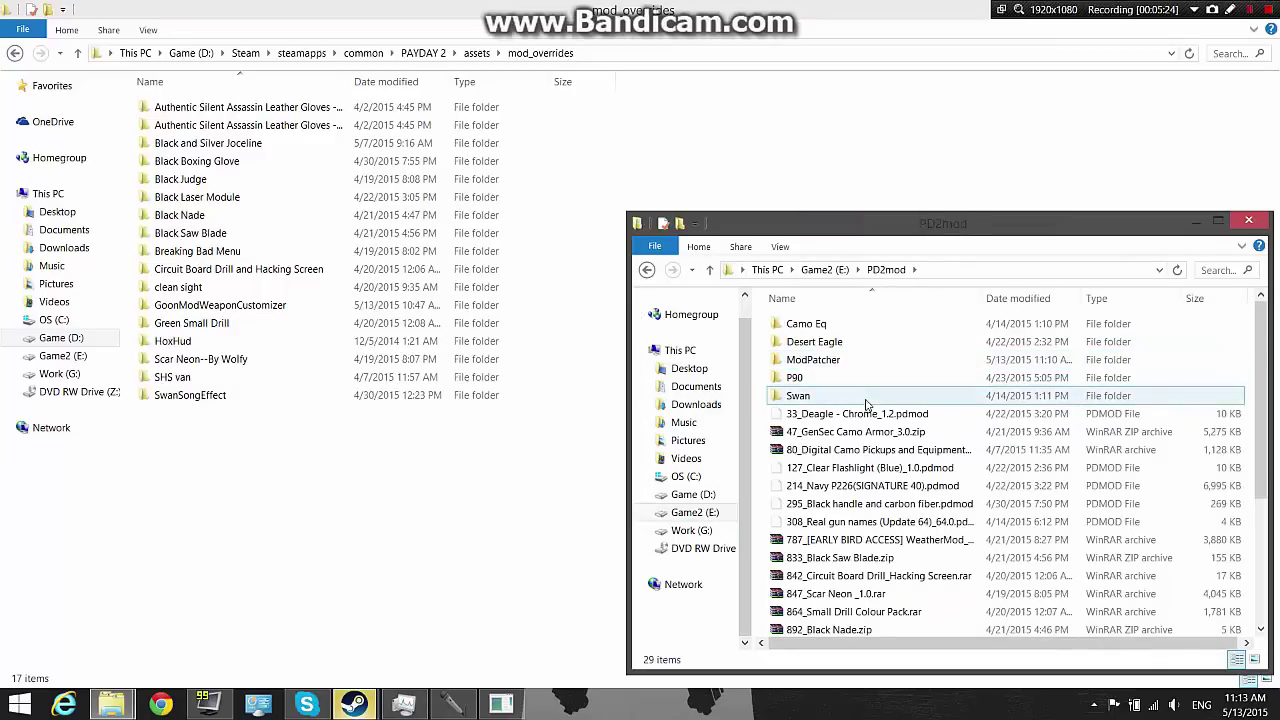
# Step: Open BLTHook_r4_r2.zip from the PD2mod folder, dismiss the license reminder and select IPHLPAPI.dll in the archive
pyautogui.scroll(-4, 866, 403)
pyautogui.doubleClick(866, 393)
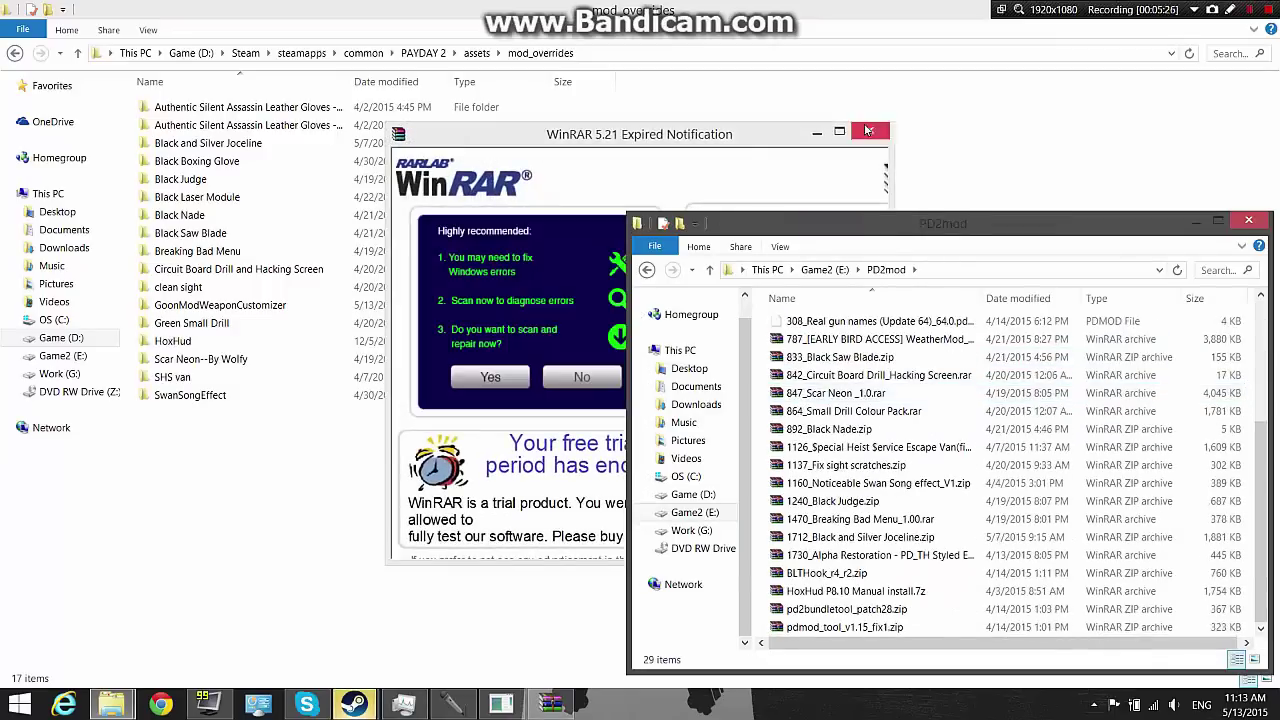
pyautogui.click(867, 131)
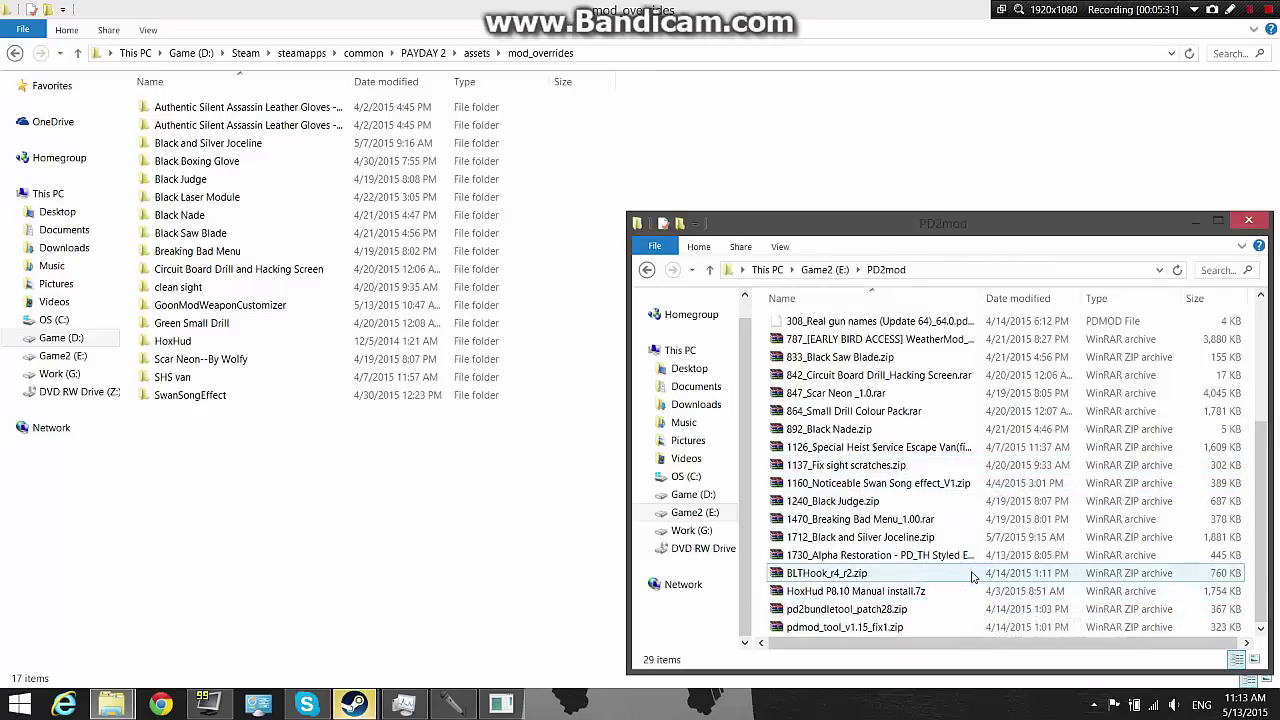
pyautogui.doubleClick(814, 573)
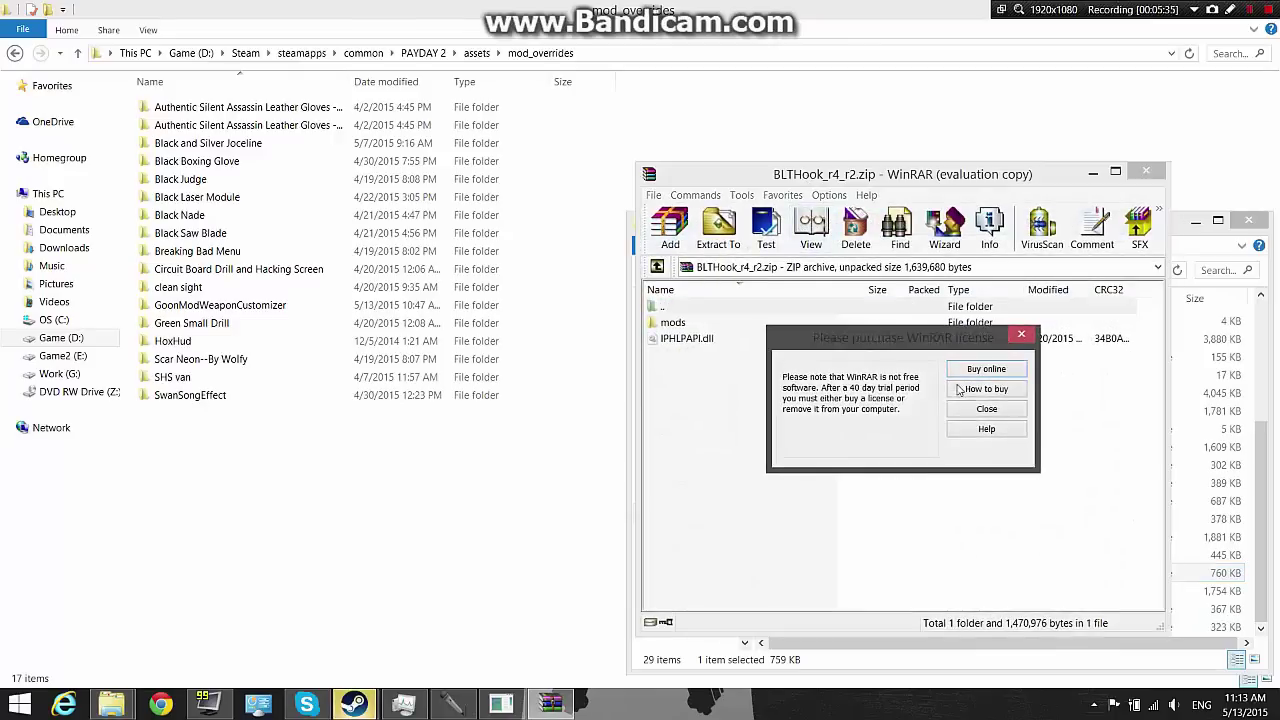
pyautogui.press('Escape')
pyautogui.press('Down')
pyautogui.press('Down')
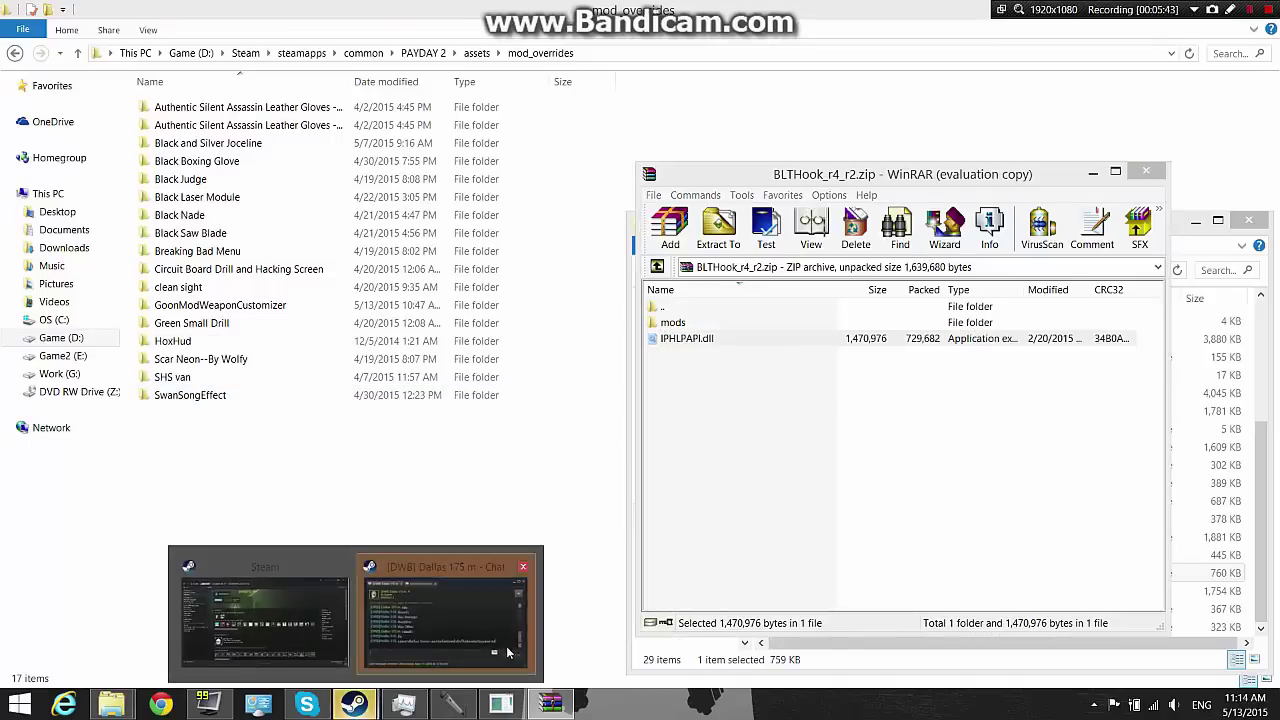
pyautogui.click(270, 615)
pyautogui.click(1270, 302)
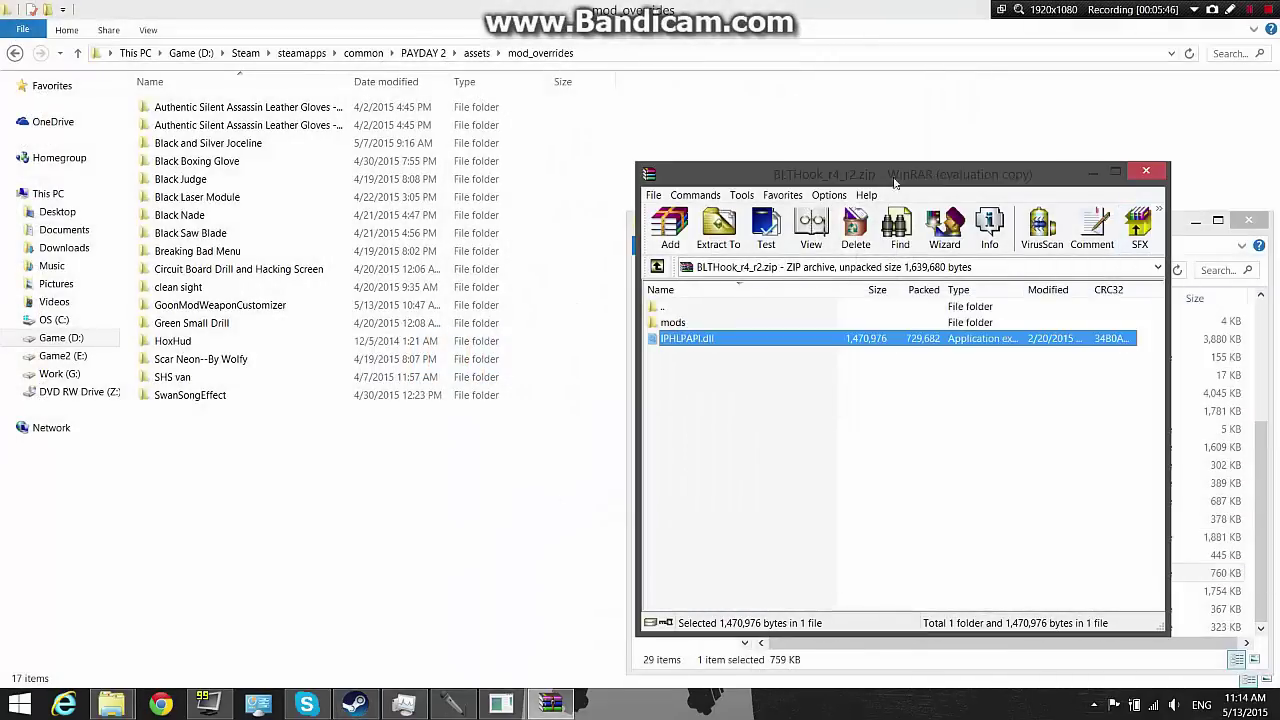
pyautogui.click(112, 704)
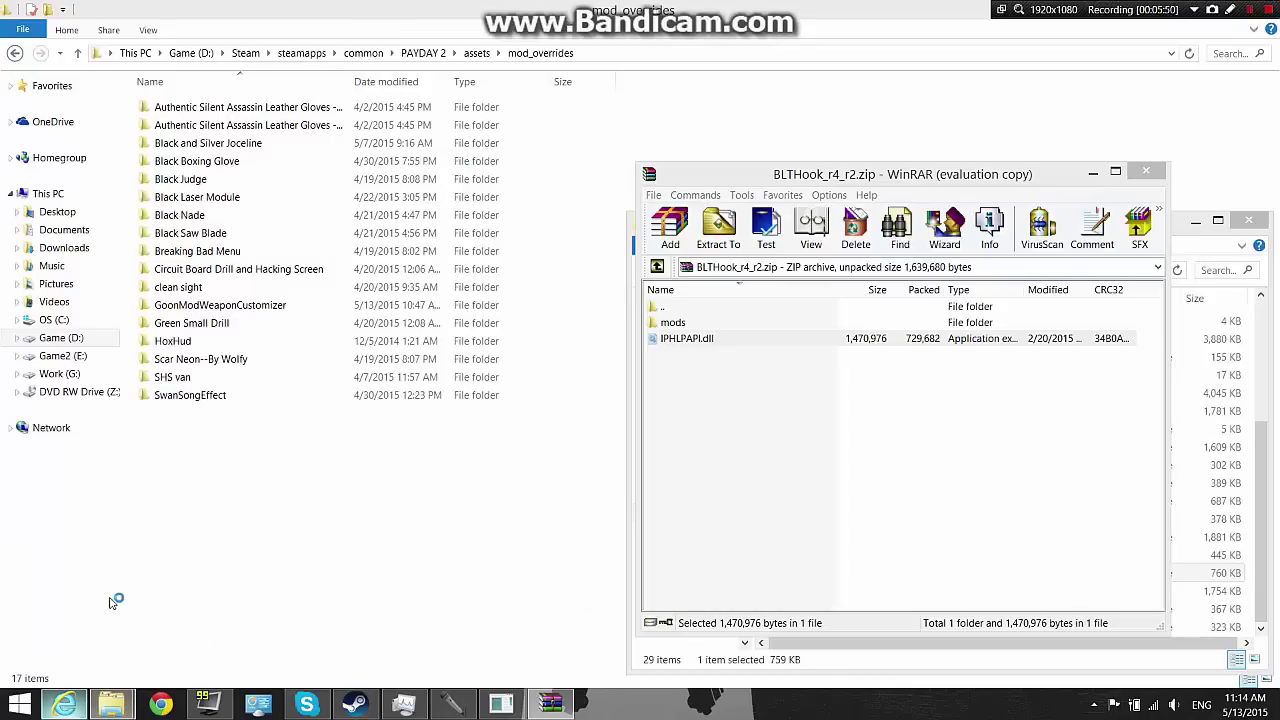
pyautogui.rightClick(84, 705)
pyautogui.click(65, 644)
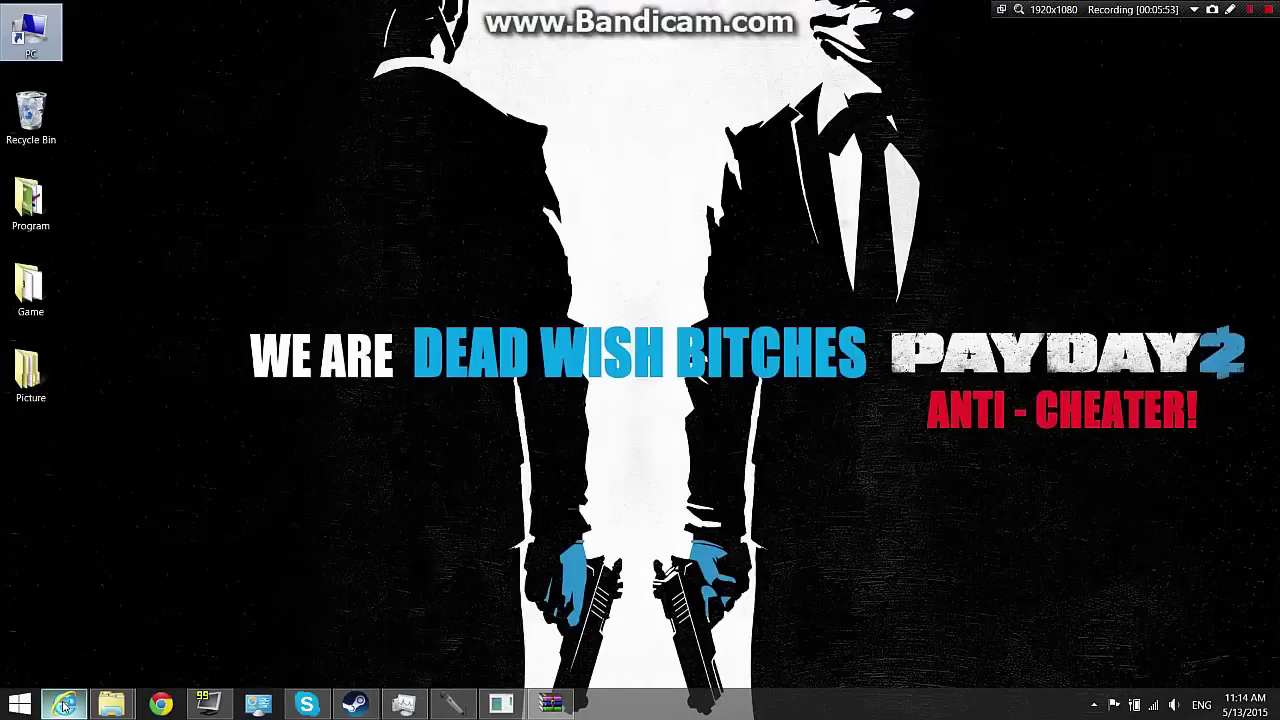
pyautogui.rightClick(65, 705)
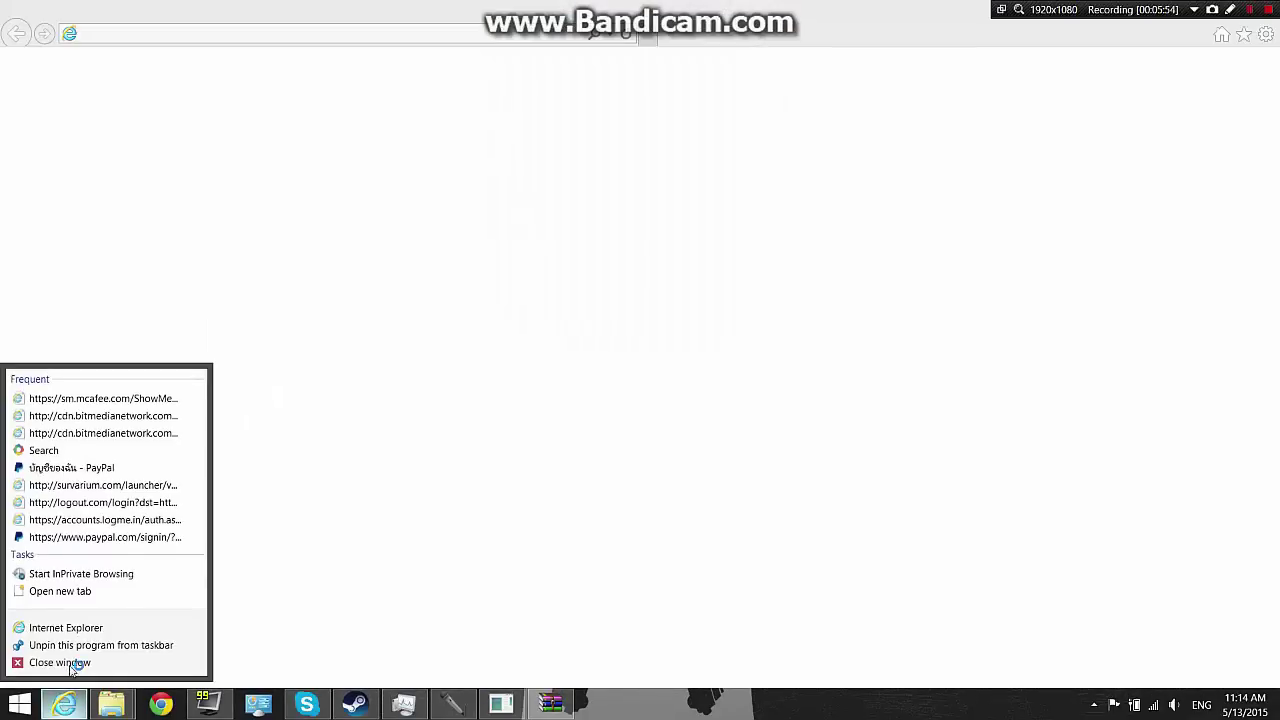
pyautogui.click(123, 678)
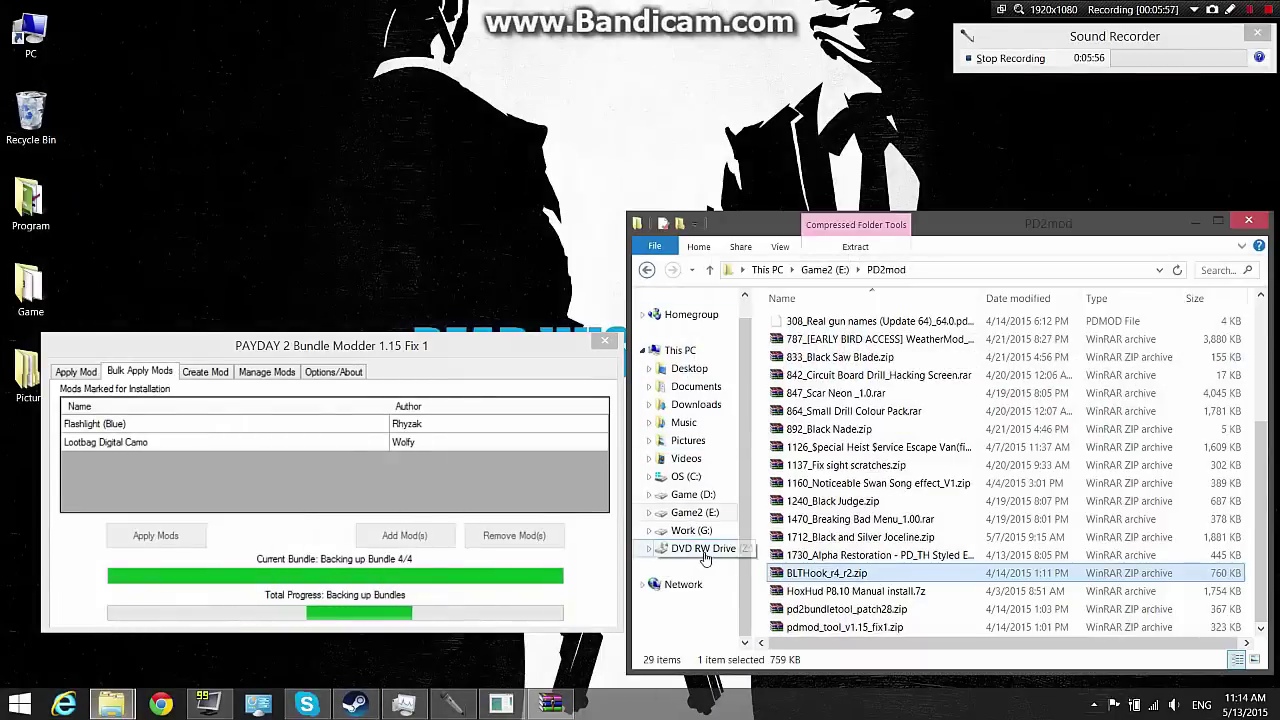
# Step: Open the PAYDAY 2 game folder under Steam\steamapps\common on the Game (D:) drive
pyautogui.click(700, 500)
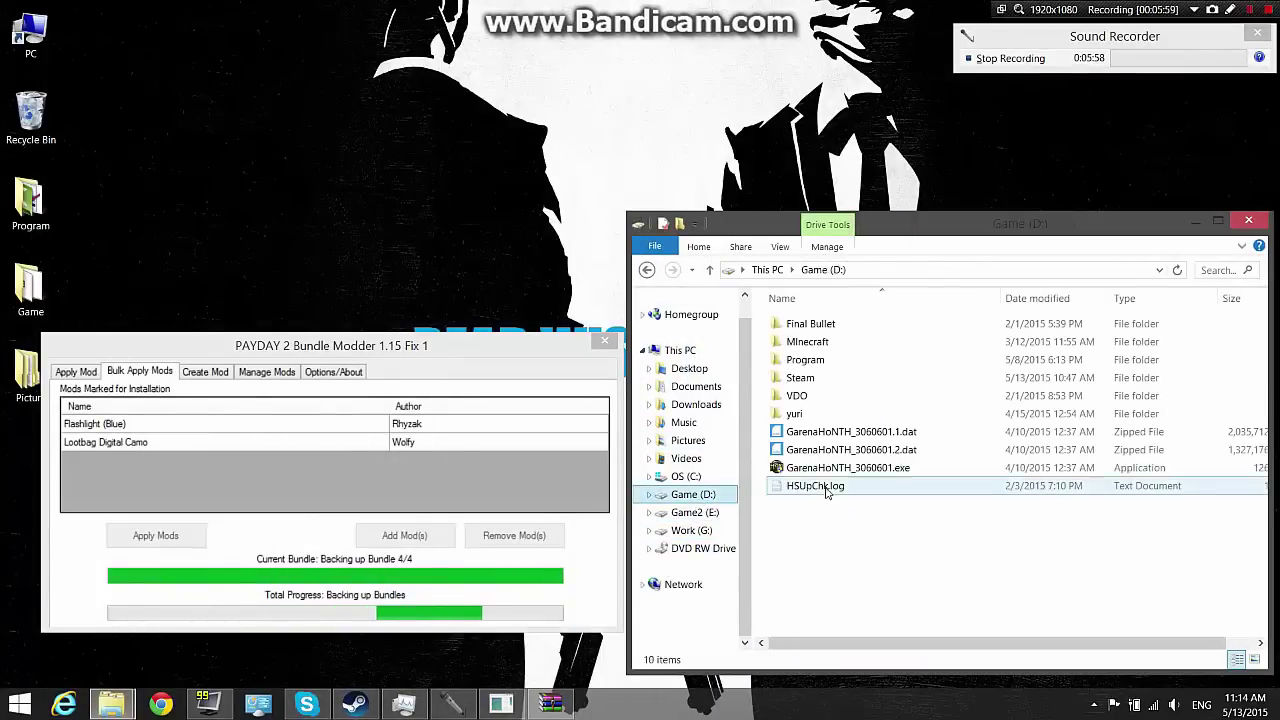
pyautogui.doubleClick(843, 377)
pyautogui.scroll(-4, 840, 545)
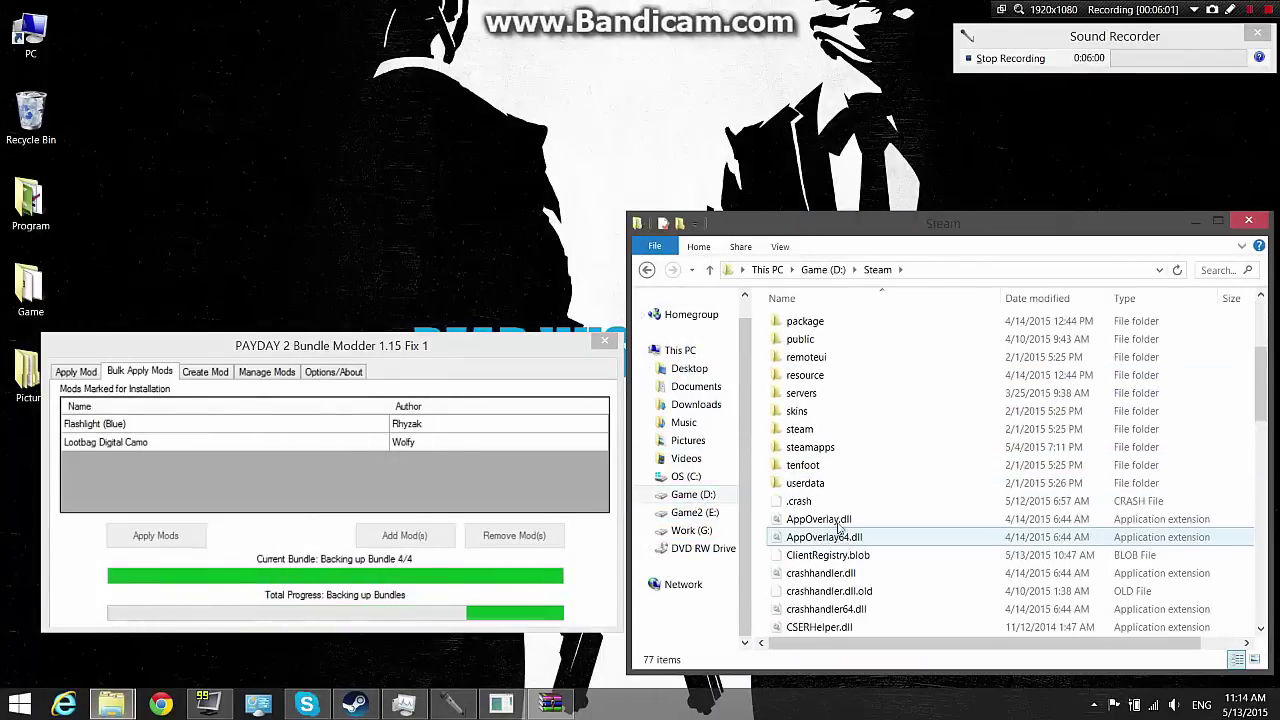
pyautogui.doubleClick(848, 446)
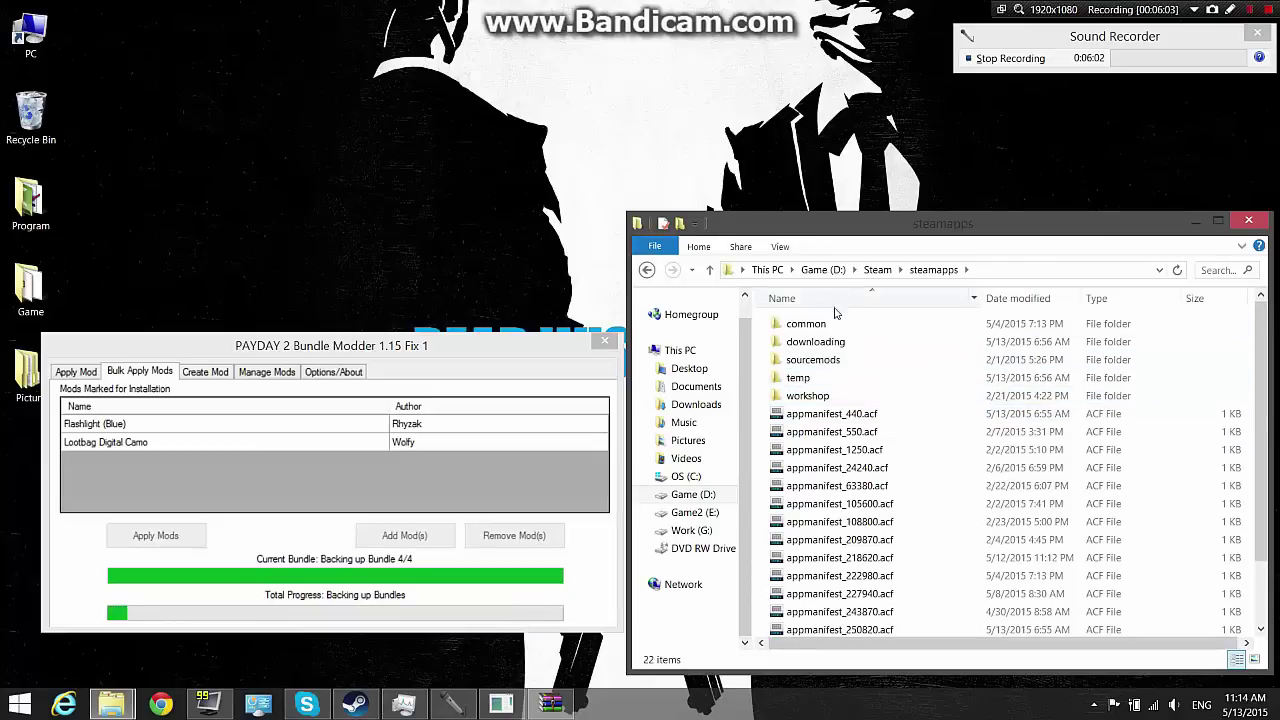
pyautogui.doubleClick(800, 324)
pyautogui.doubleClick(808, 449)
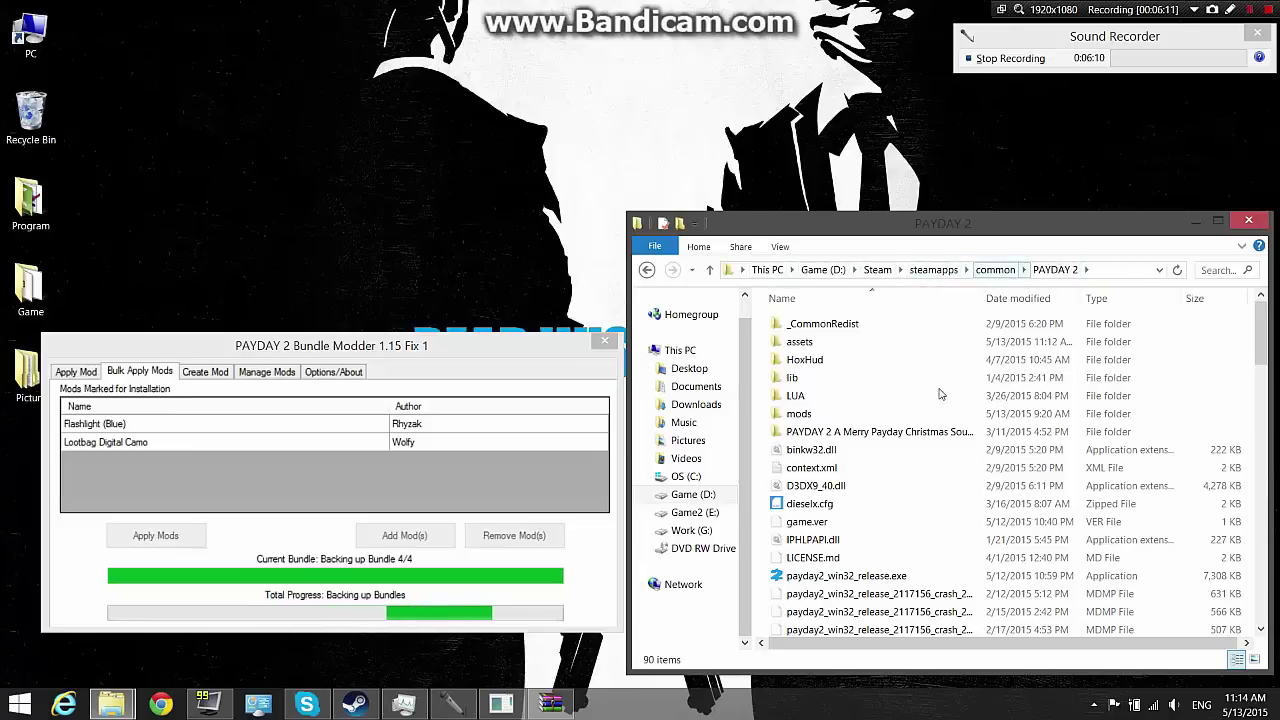
# Step: Select the mods folder and IPHLPAPI.dll in the BLTHook archive, show them beside the PAYDAY 2 folder, and close the archive
pyautogui.click(550, 704)
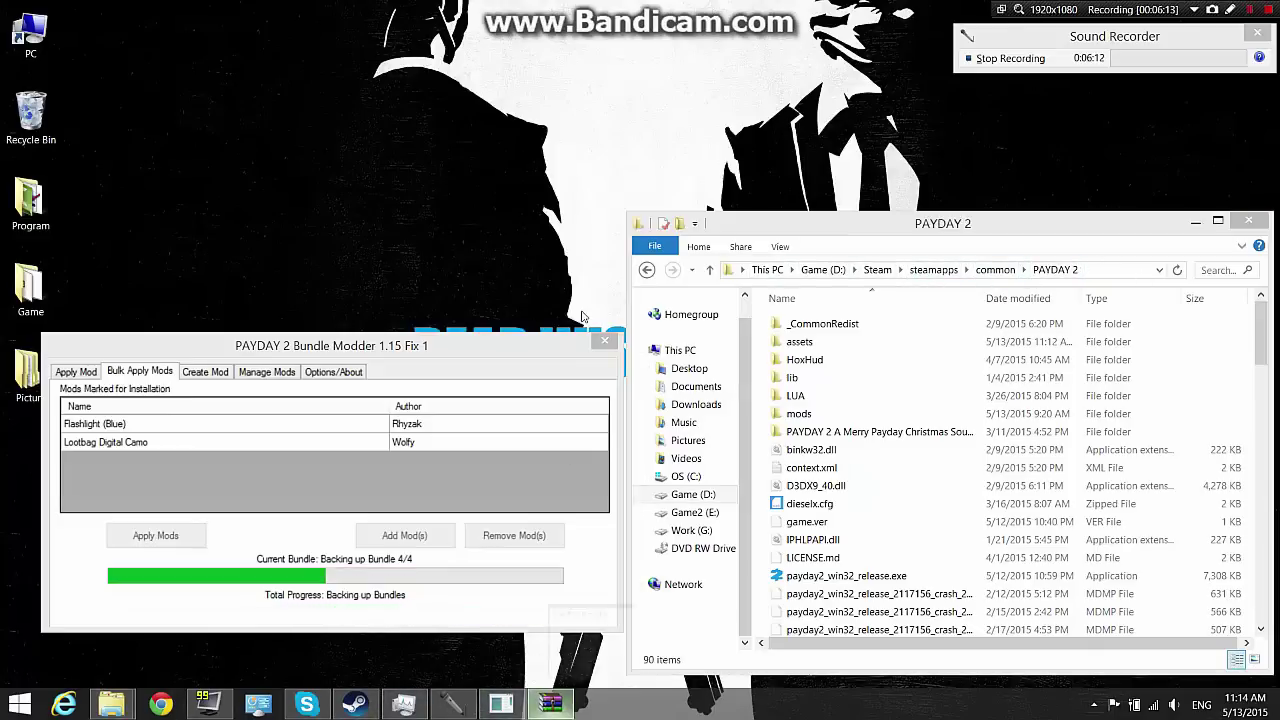
pyautogui.click(688, 324)
pyautogui.keyDown('shift'); pyautogui.click(686, 338); pyautogui.keyUp('shift')
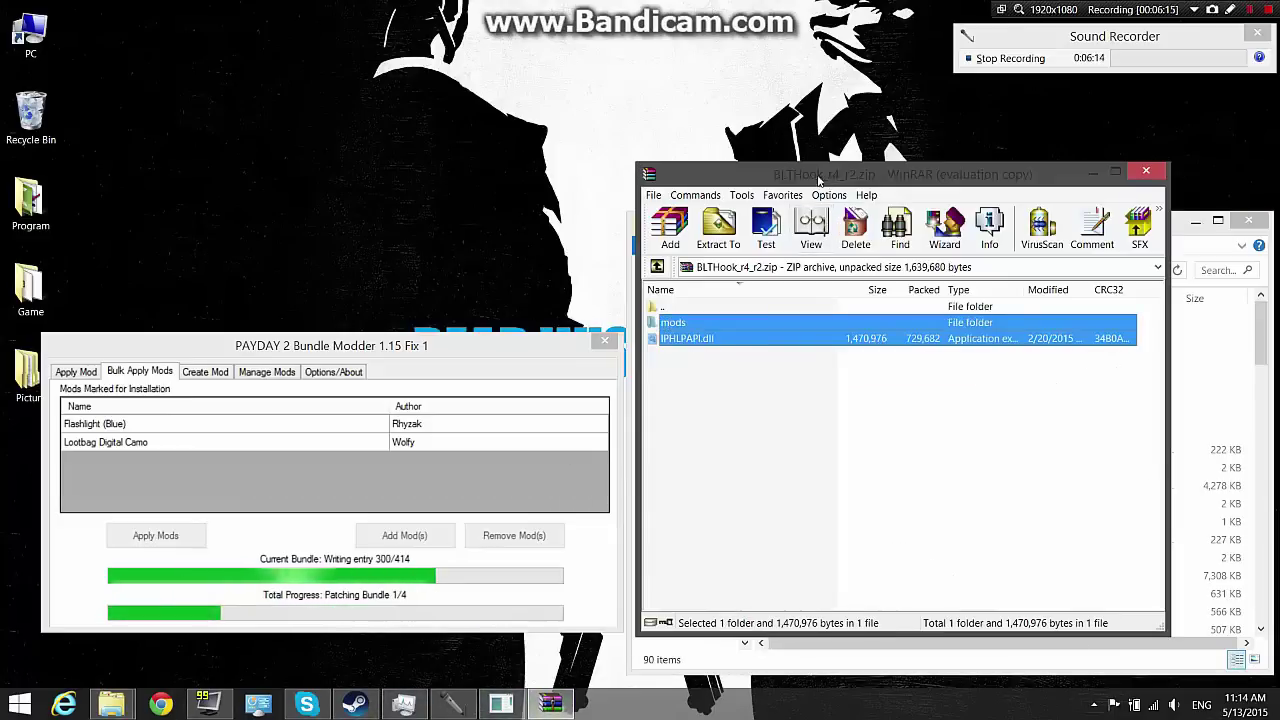
pyautogui.moveTo(820, 174); pyautogui.dragTo(348, 167)
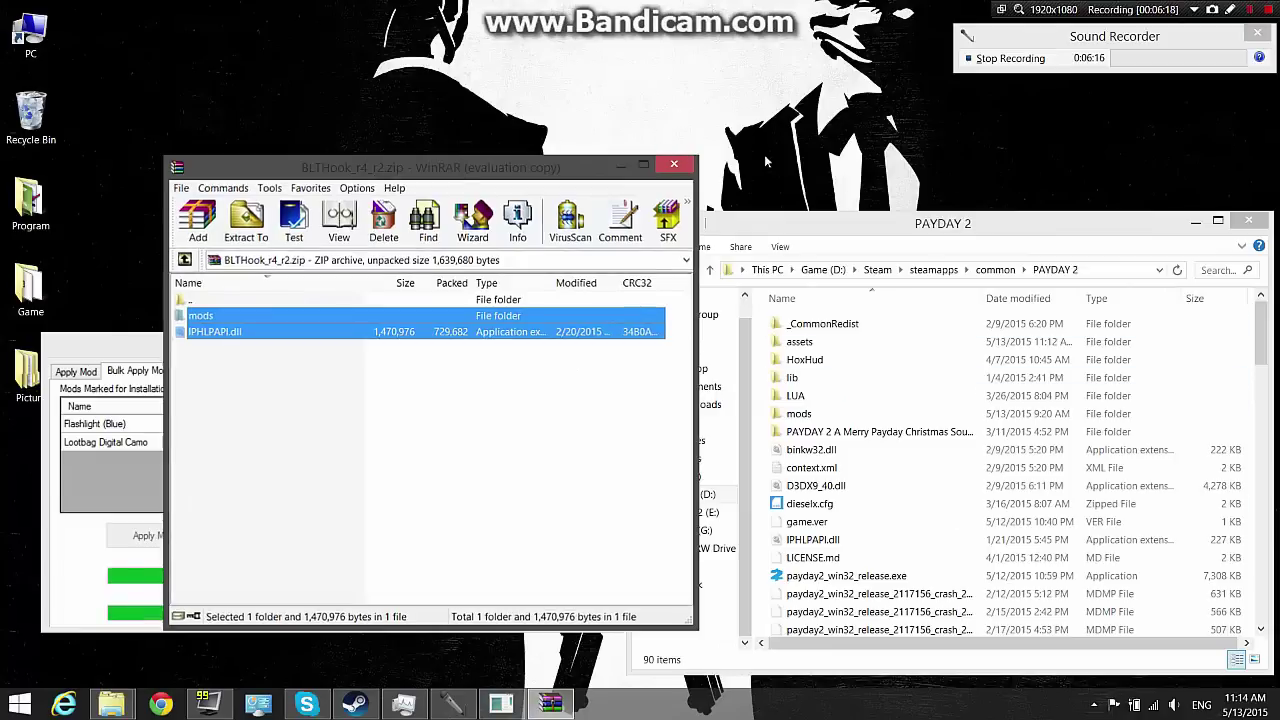
pyautogui.hotkey('alt', 'F4')
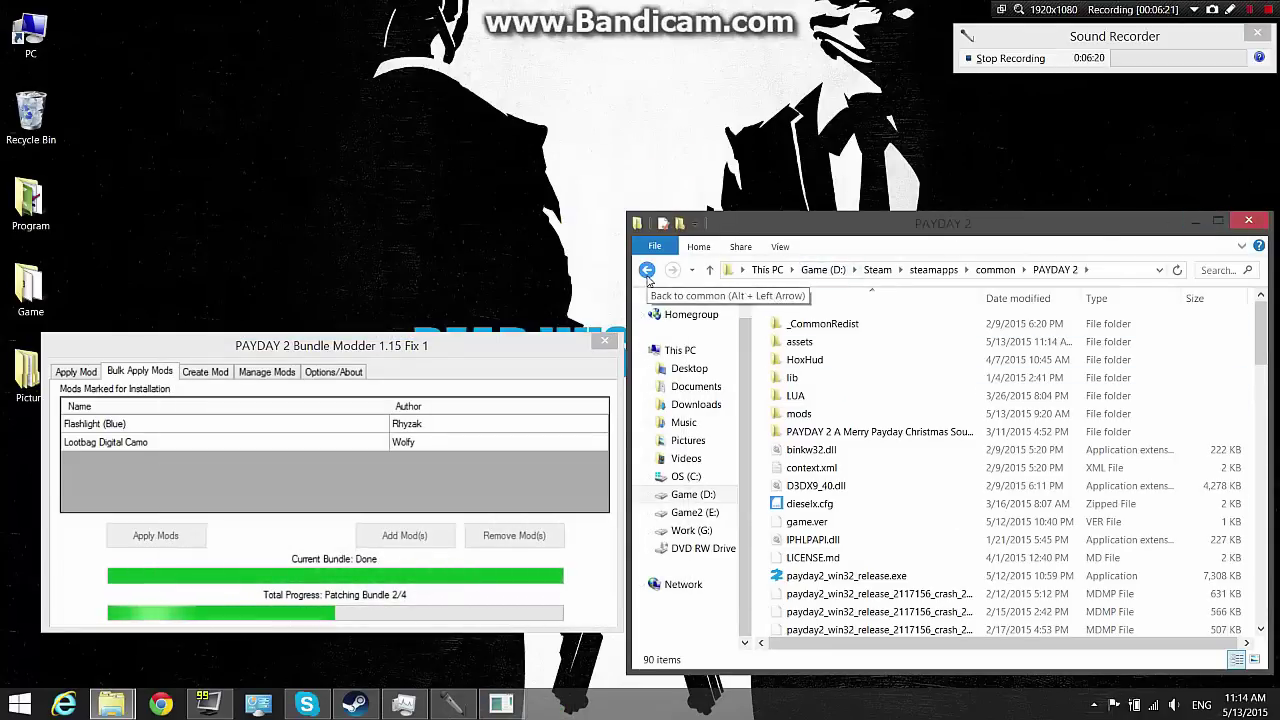
# Step: Reposition the Bundle Modder and PAYDAY 2 folder windows and view the Bundle Modder's Manage Mods and Create Mod pages
pyautogui.moveTo(435, 345); pyautogui.dragTo(417, 398)
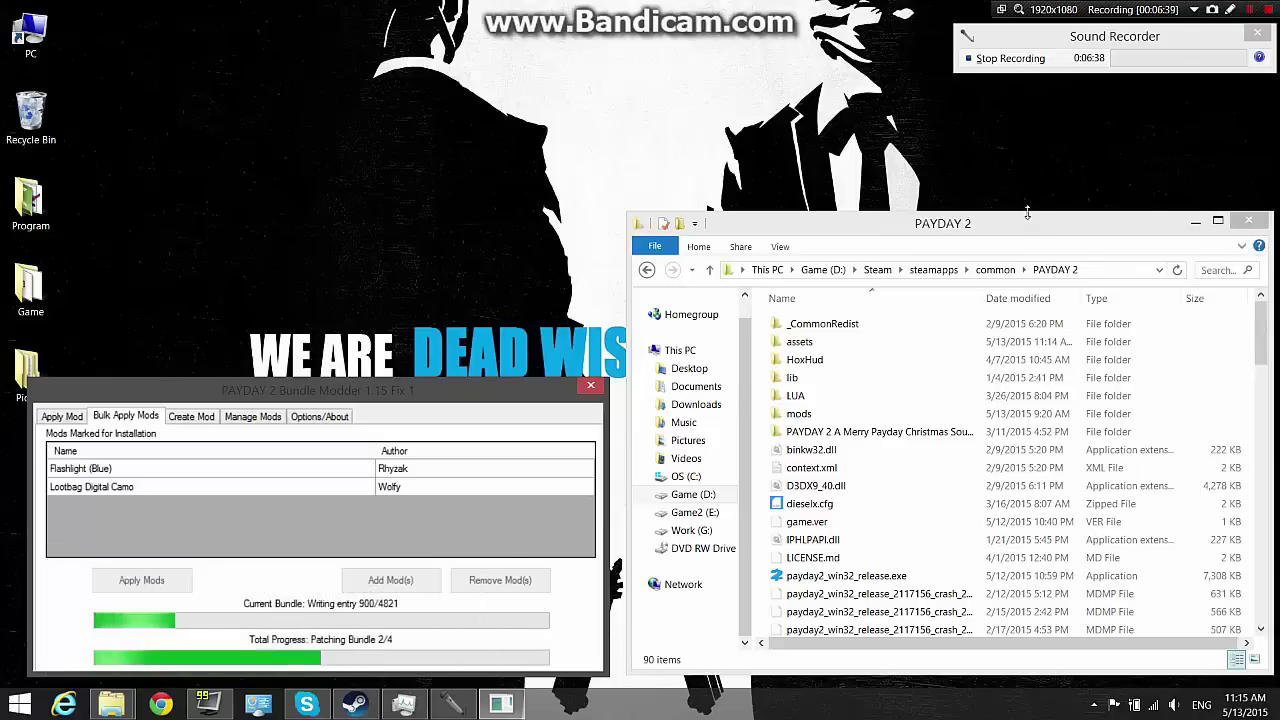
pyautogui.moveTo(1022, 222)
pyautogui.mouseDown()
pyautogui.moveTo(1021, 143)
pyautogui.moveTo(1017, 210)
pyautogui.mouseUp()
pyautogui.click(252, 416)
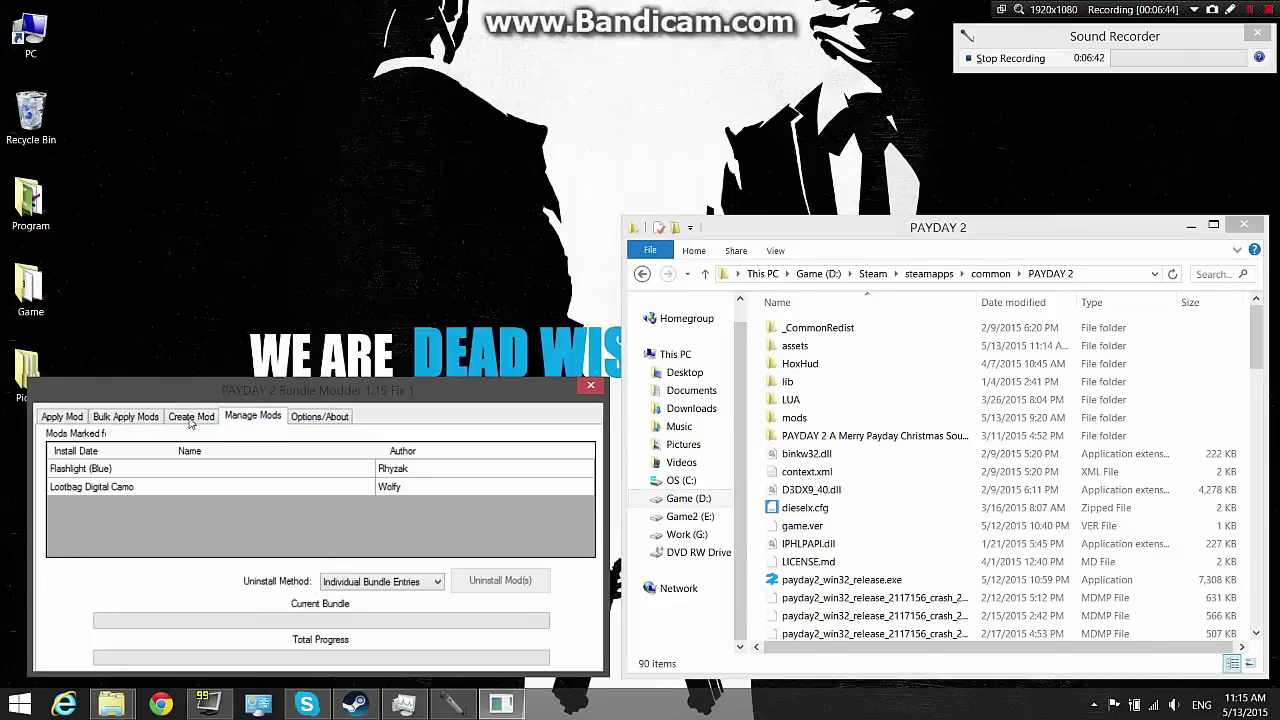
pyautogui.click(189, 417)
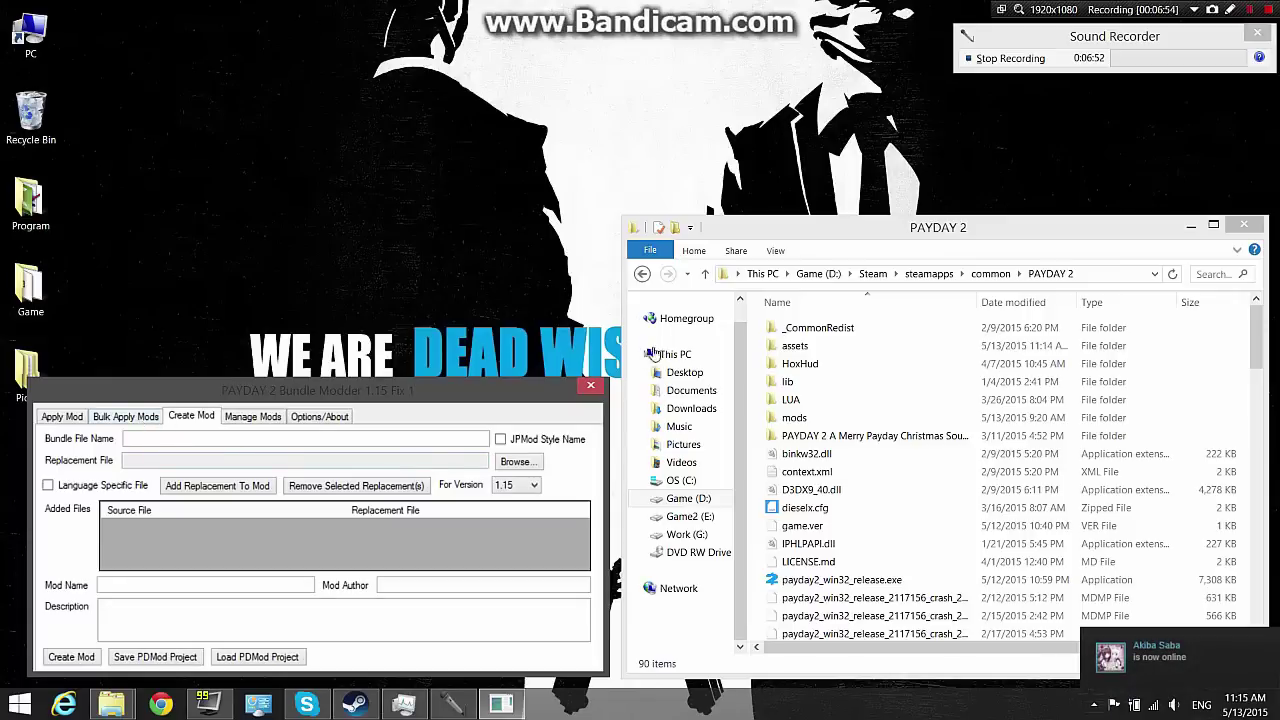
pyautogui.click(898, 238)
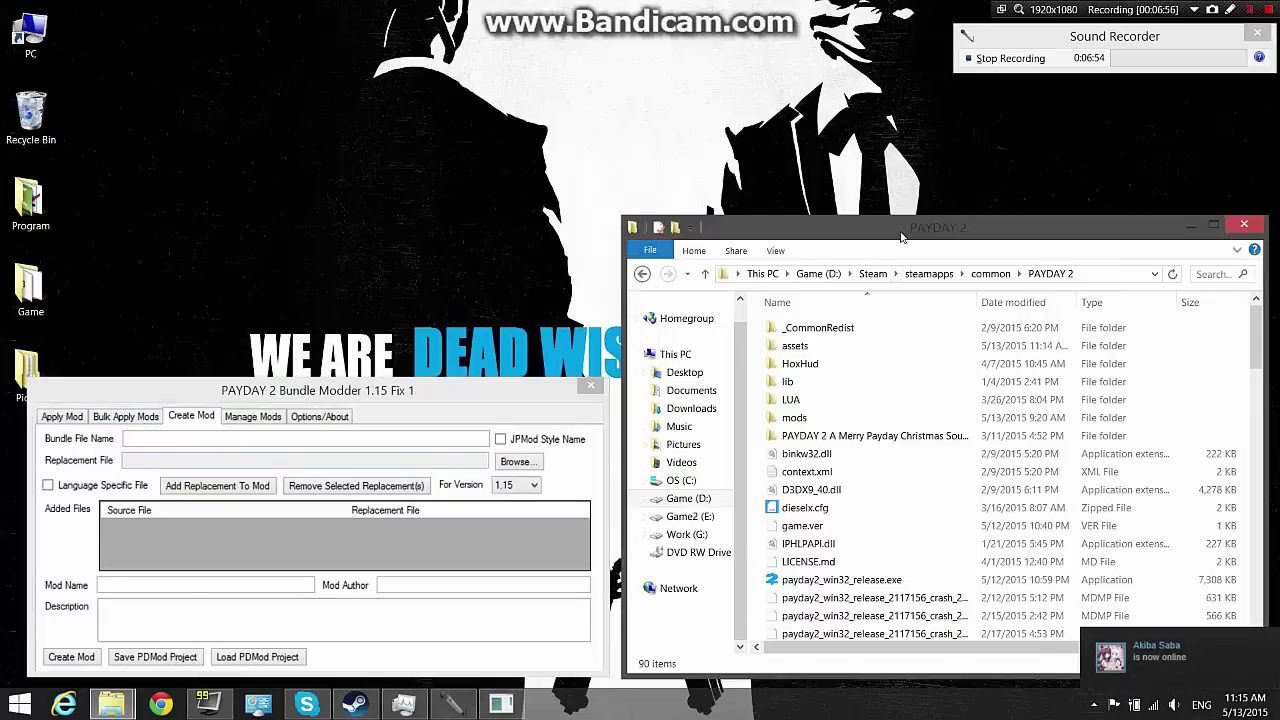